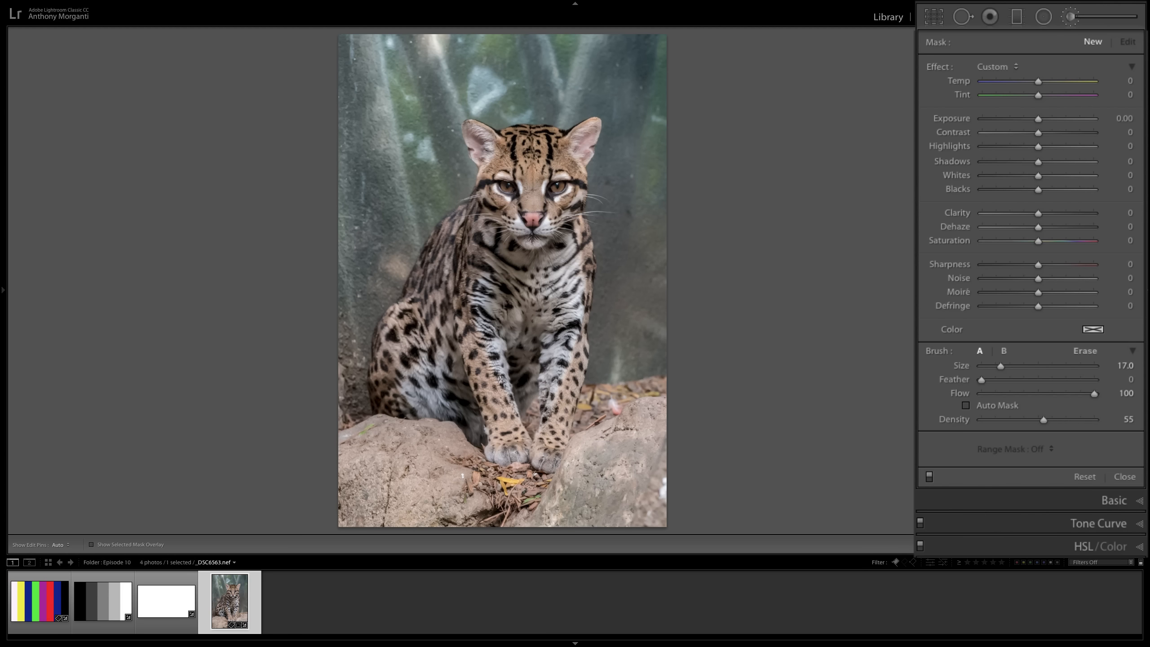
# Step: Open the blank white image and toggle between brushes A and B to compare their settings, ending on brush A
pyautogui.click(172, 605)
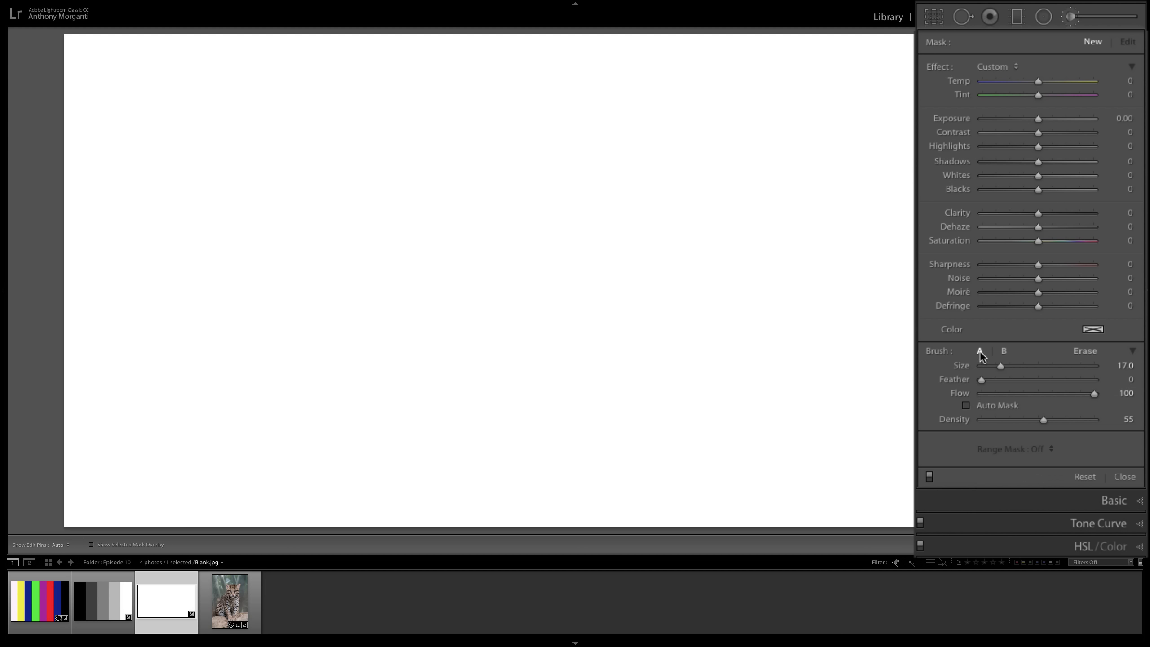
pyautogui.click(1004, 352)
pyautogui.click(979, 352)
pyautogui.click(996, 352)
pyautogui.click(980, 351)
pyautogui.press('/')
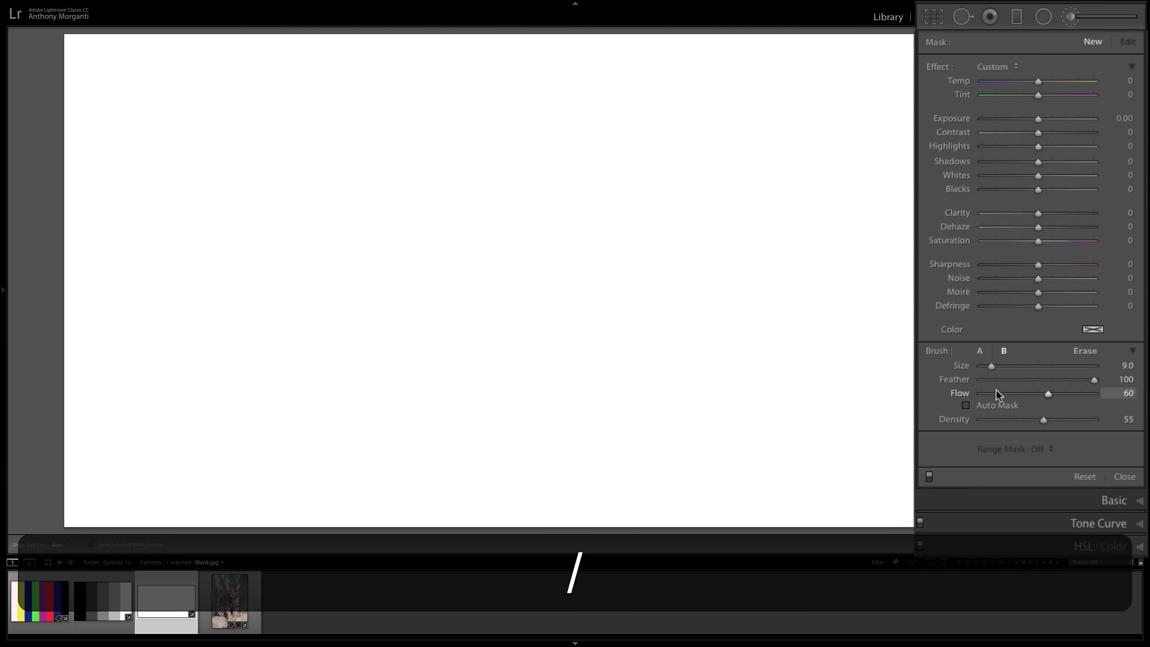
pyautogui.press('/')
pyautogui.press('/')
pyautogui.press('/')
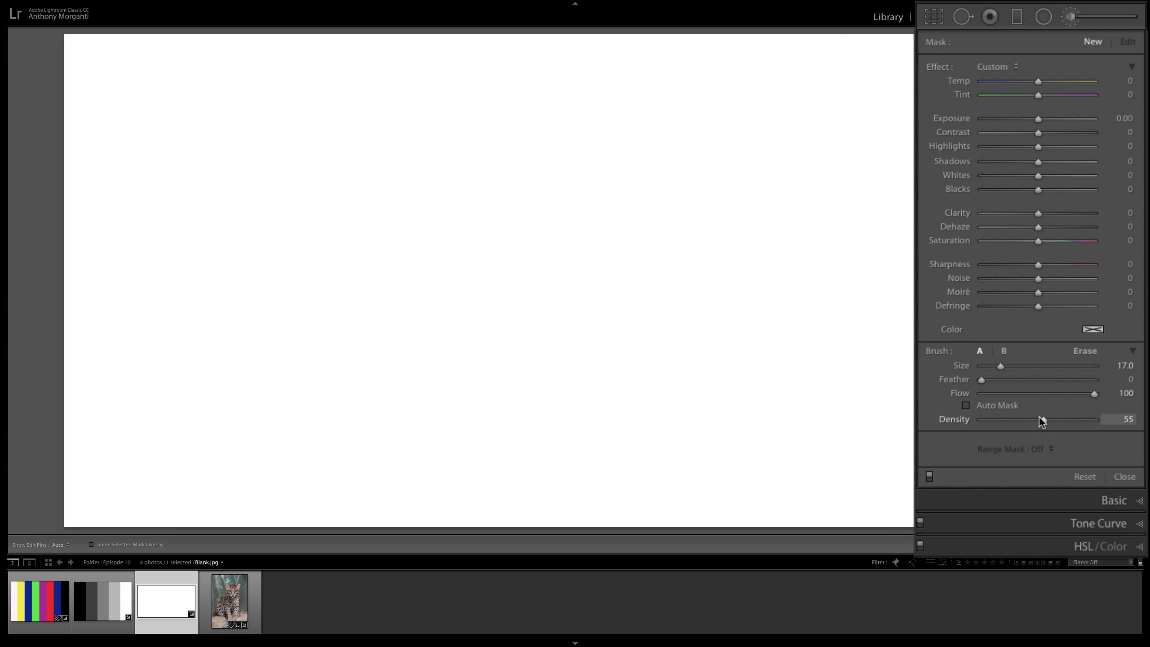
# Step: Set brush A's Density to 100, paint a horizontal stroke on the blank image, and lower its Exposure to -4.00
pyautogui.moveTo(1041, 419); pyautogui.dragTo(1118, 418)
pyautogui.moveTo(847, 245)
pyautogui.mouseDown()
pyautogui.moveTo(661, 252)
pyautogui.moveTo(839, 245)
pyautogui.mouseUp()
pyautogui.moveTo(1038, 119); pyautogui.dragTo(981, 118)
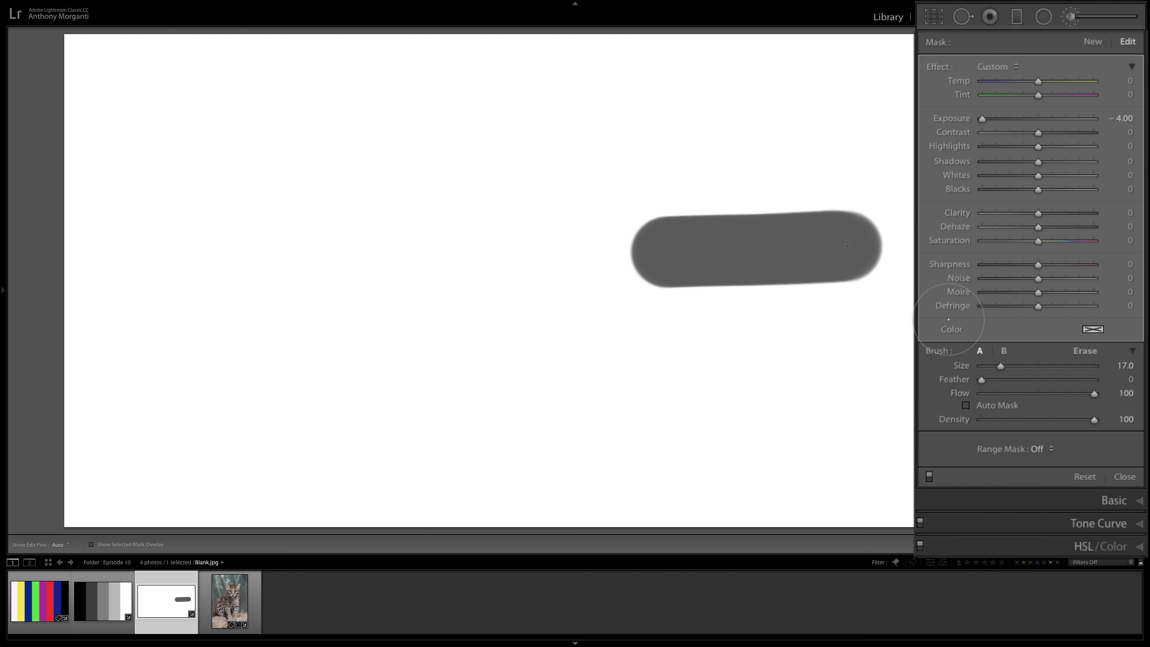
# Step: Erase the right end of the dark stroke with the Erase brush at size 15, feather 100 and flow 100
pyautogui.click(1080, 357)
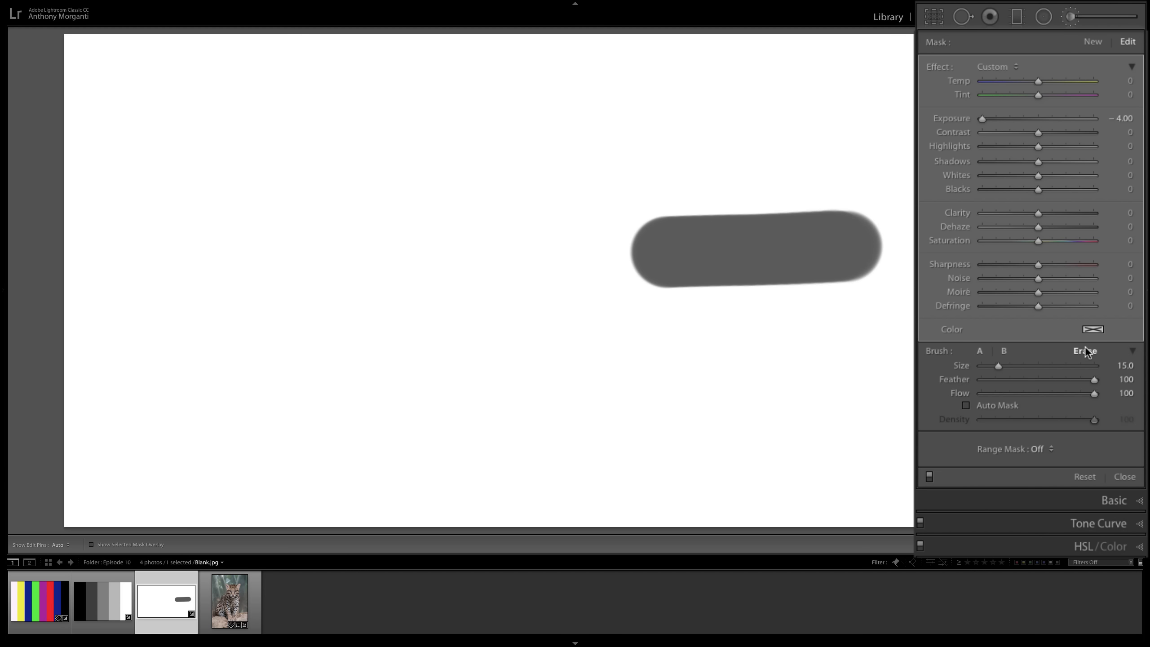
pyautogui.press('h')
pyautogui.moveTo(883, 249)
pyautogui.mouseDown()
pyautogui.moveTo(823, 247)
pyautogui.moveTo(805, 234)
pyautogui.moveTo(852, 227)
pyautogui.moveTo(850, 265)
pyautogui.mouseUp()
pyautogui.press('h')
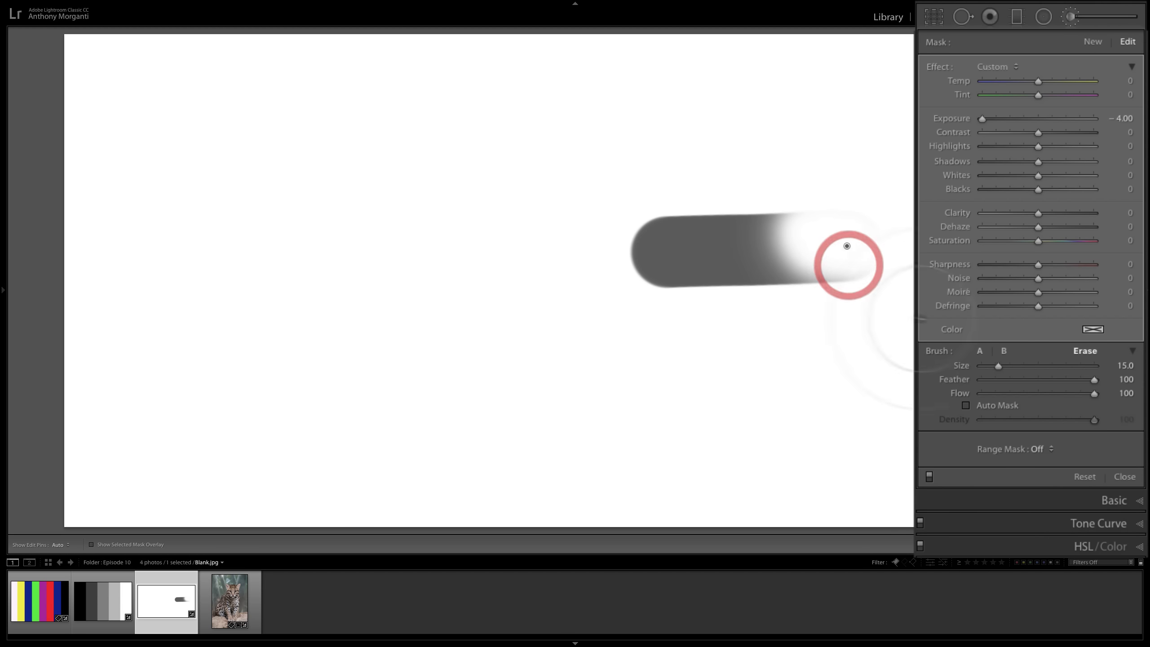
# Step: Switch between the Erase brush and brush A, and paint a stroke below and another above the partly erased one with brush A
pyautogui.click(979, 350)
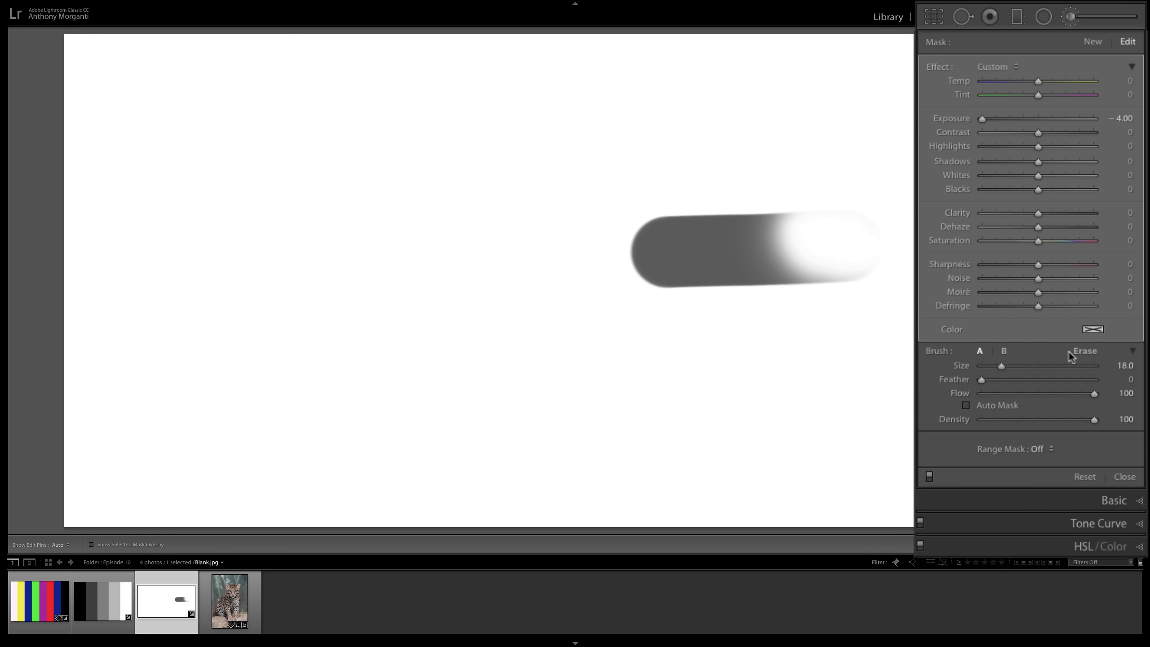
pyautogui.click(1083, 352)
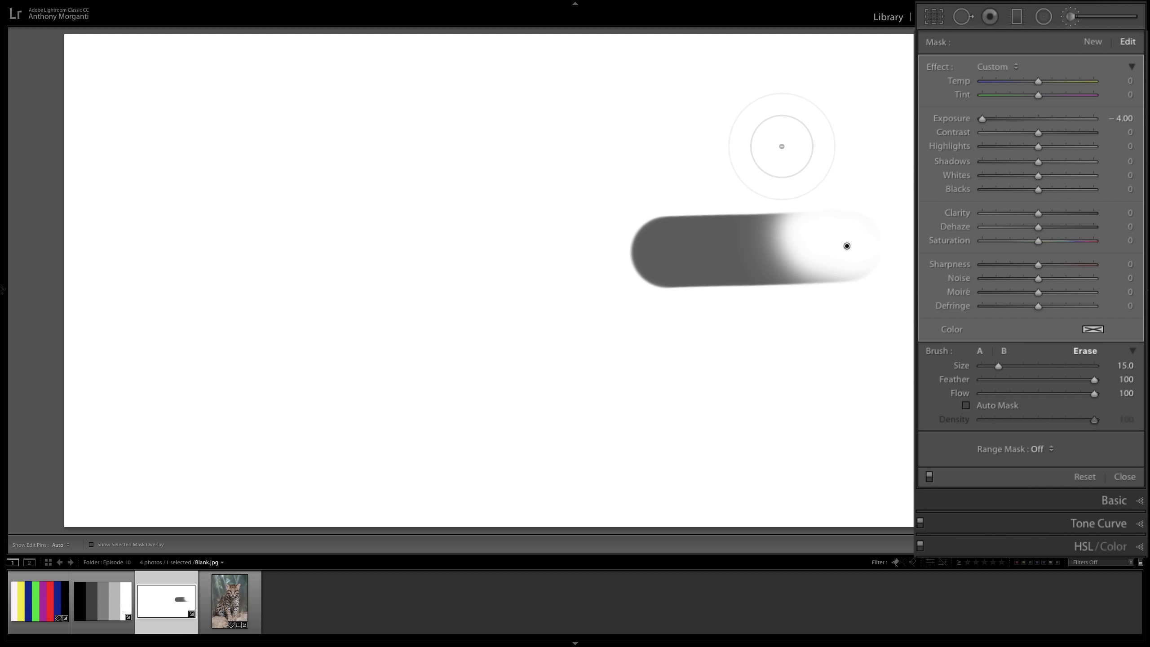
pyautogui.click(980, 351)
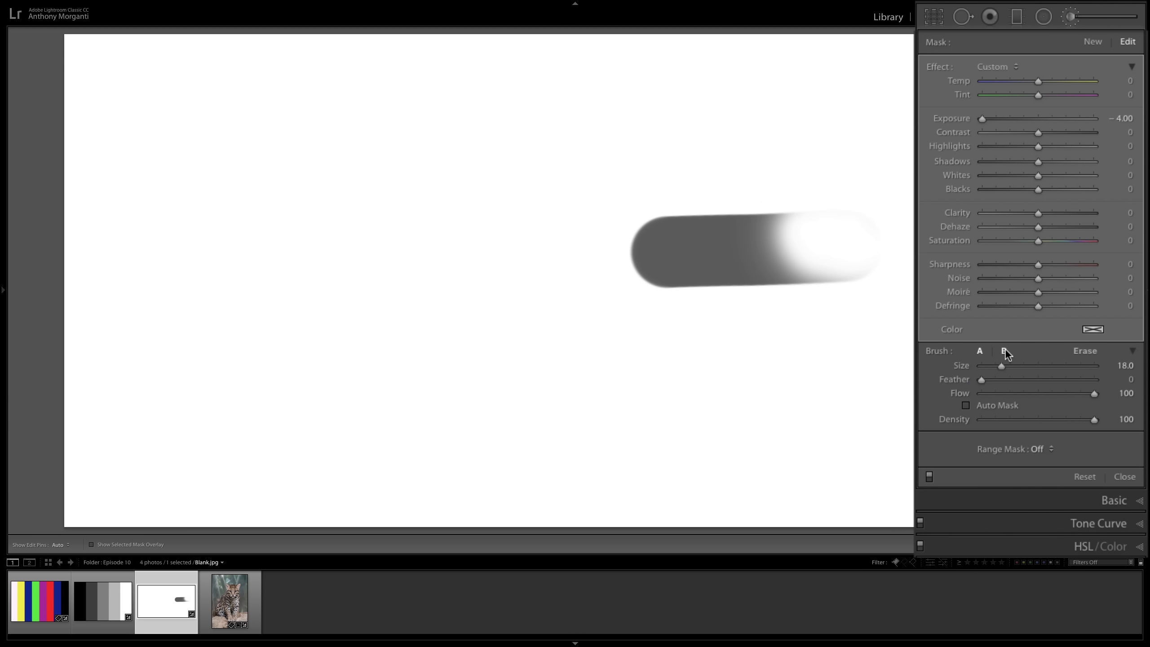
pyautogui.moveTo(853, 327); pyautogui.dragTo(665, 330)
pyautogui.moveTo(860, 188); pyautogui.dragTo(694, 179)
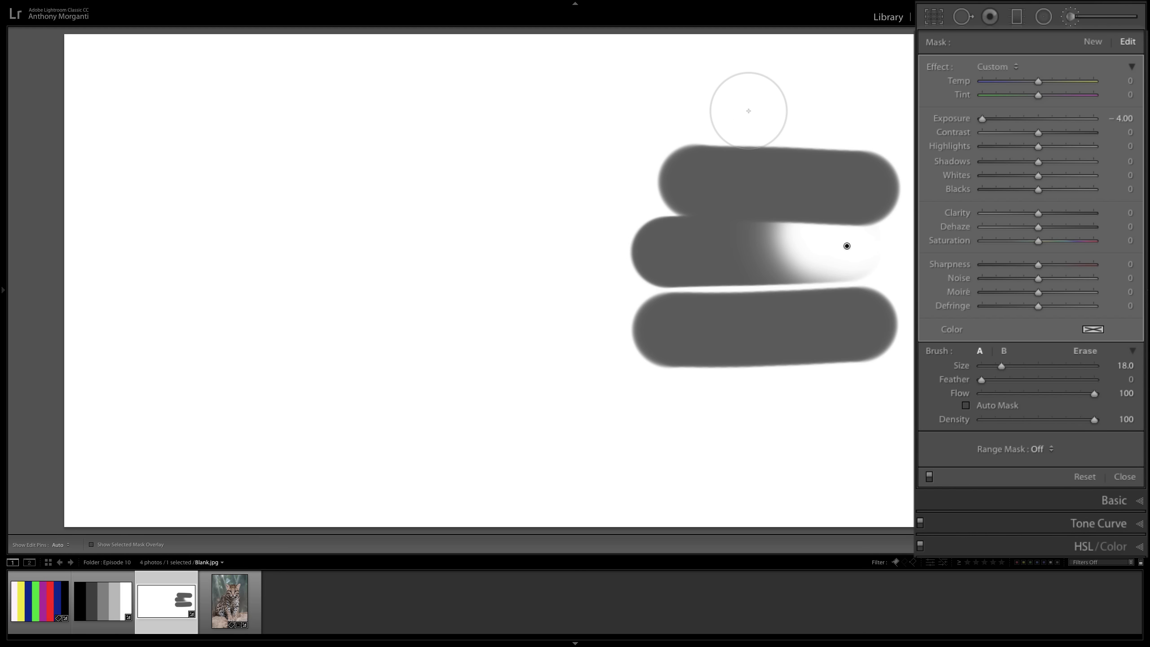
# Step: Erase most of the uppermost stroke by switching temporarily from brush A to the eraser, and delete the whole brush adjustment
pyautogui.press('alt')
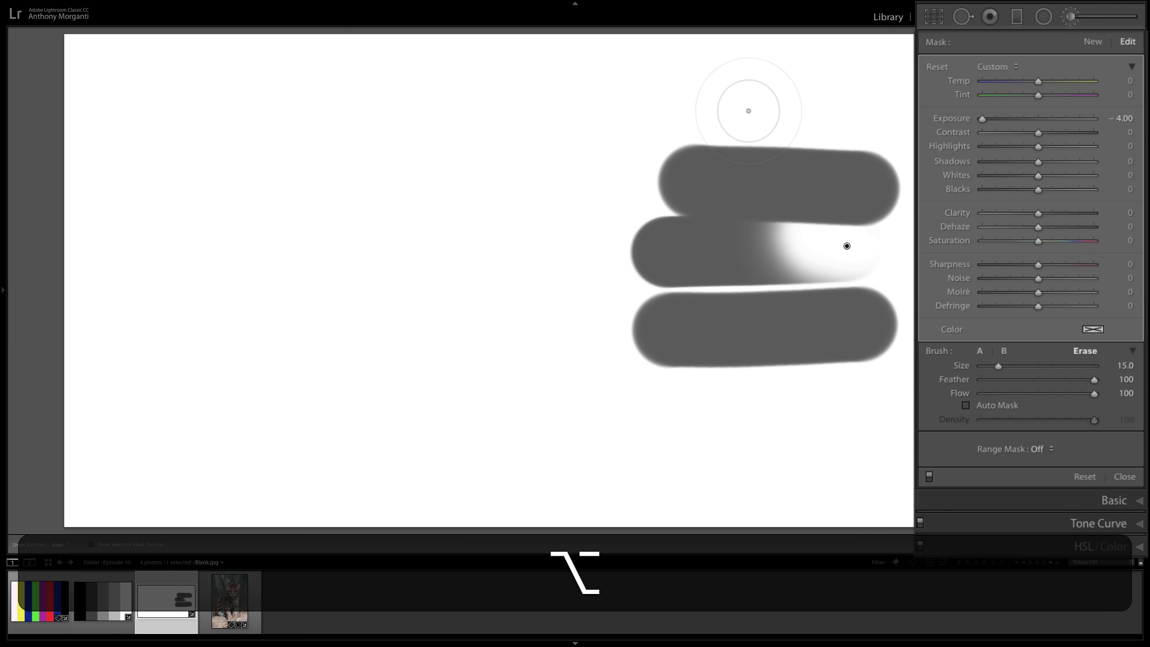
pyautogui.moveTo(895, 181)
pyautogui.mouseDown()
pyautogui.moveTo(727, 172)
pyautogui.moveTo(875, 165)
pyautogui.moveTo(673, 158)
pyautogui.moveTo(744, 163)
pyautogui.moveTo(867, 197)
pyautogui.moveTo(829, 164)
pyautogui.mouseUp()
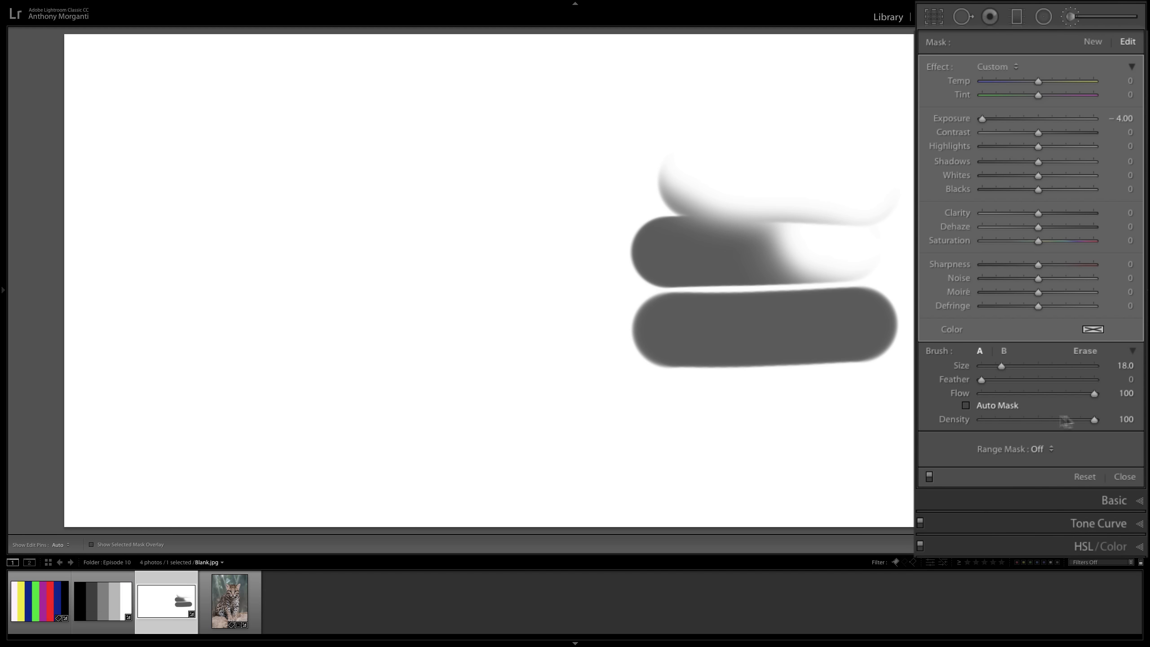
pyautogui.press('alt')
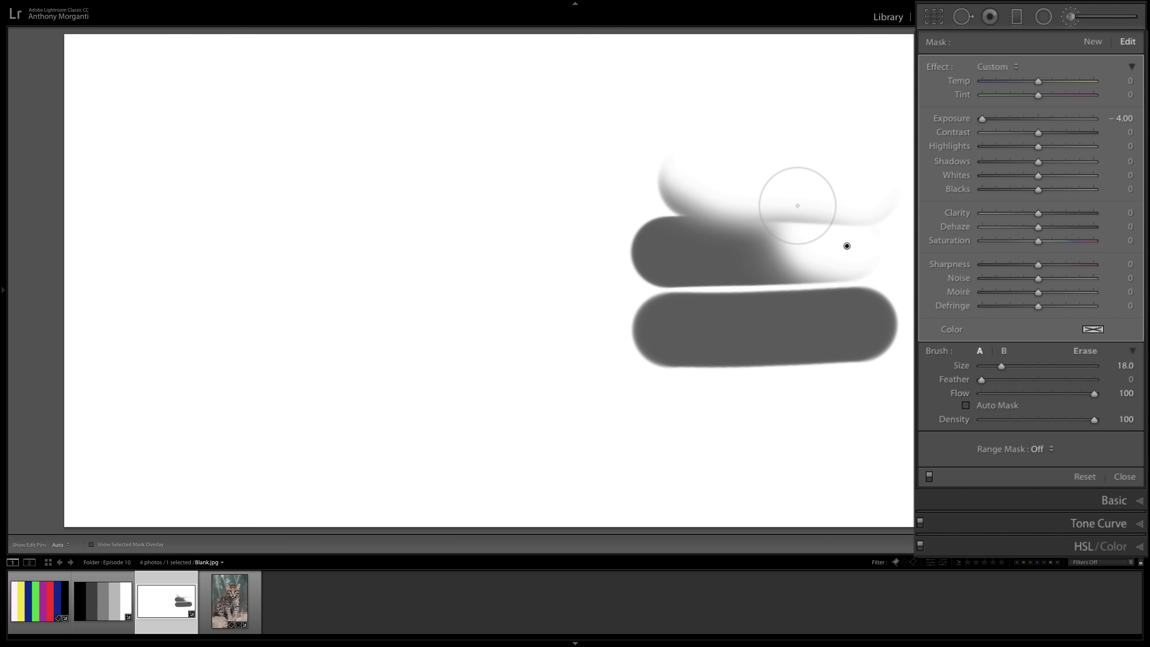
pyautogui.press('BackSpace')
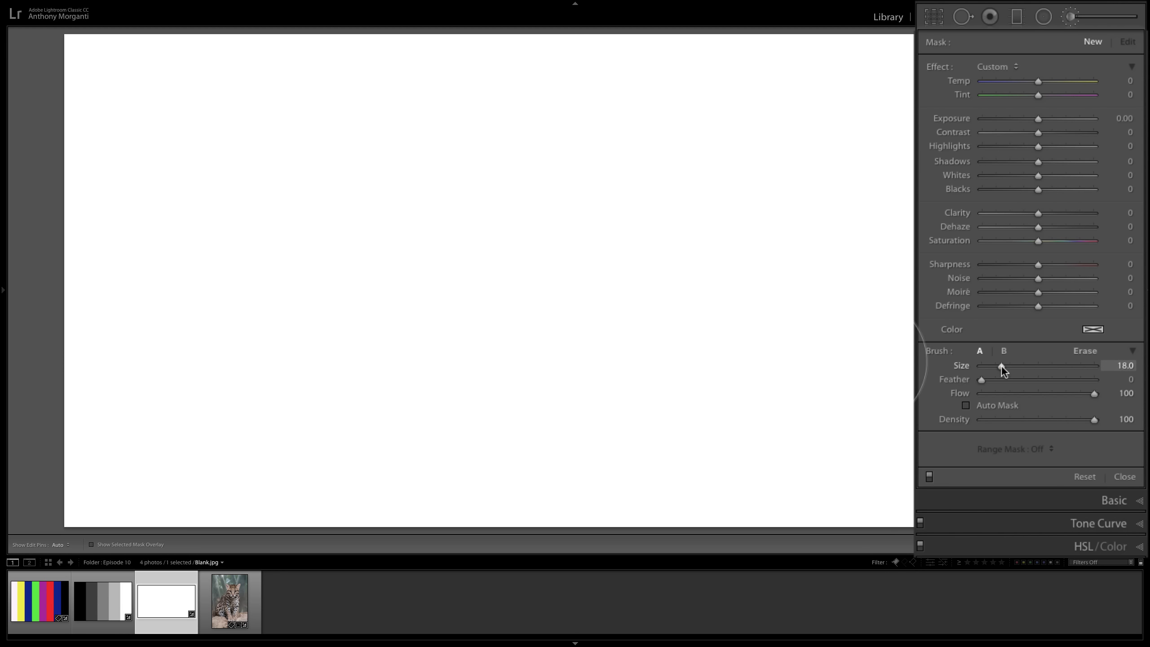
# Step: Set brush A's size to 29.9, enlarge it in increments to 35, and reduce it again to 27
pyautogui.moveTo(1001, 366)
pyautogui.mouseDown()
pyautogui.moveTo(1060, 365)
pyautogui.moveTo(1015, 365)
pyautogui.mouseUp()
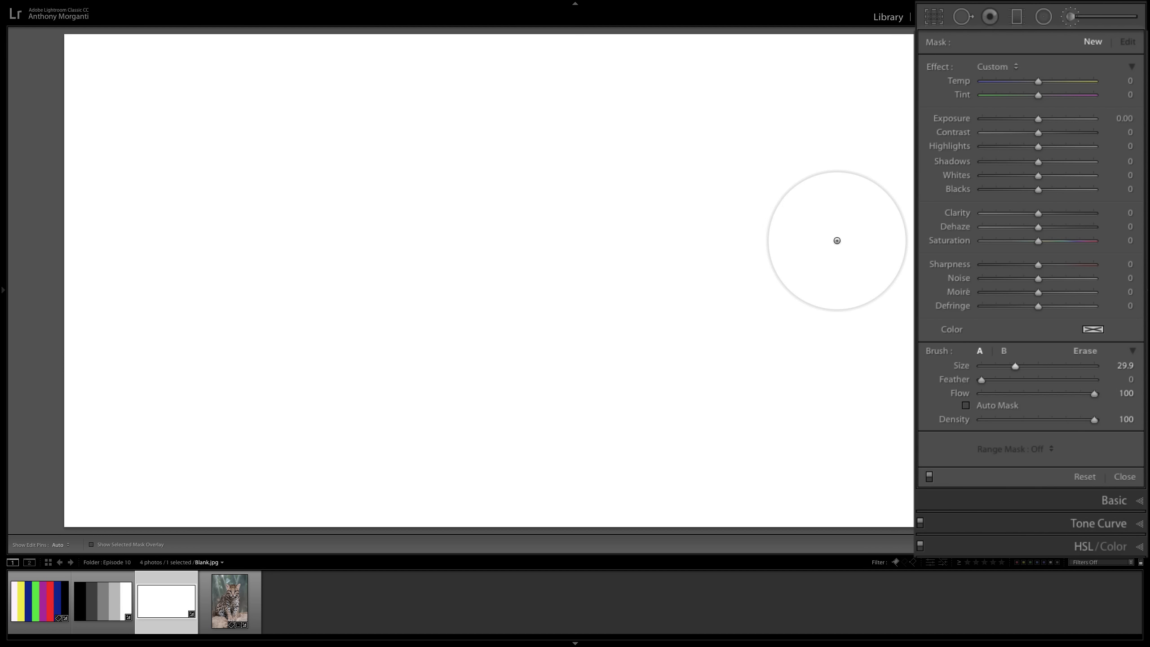
pyautogui.press(']')
pyautogui.press(']')
pyautogui.press(']')
pyautogui.press(']')
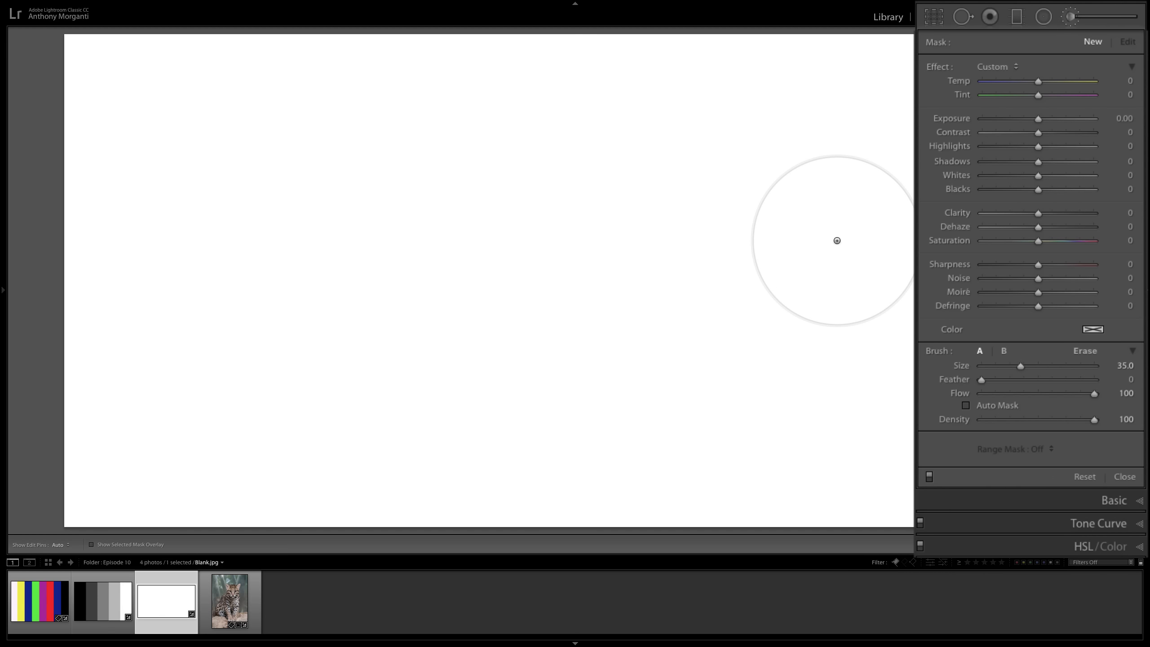
pyautogui.press('[')
pyautogui.press('[')
pyautogui.press('[')
pyautogui.press('[')
pyautogui.press('[')
pyautogui.press('[')
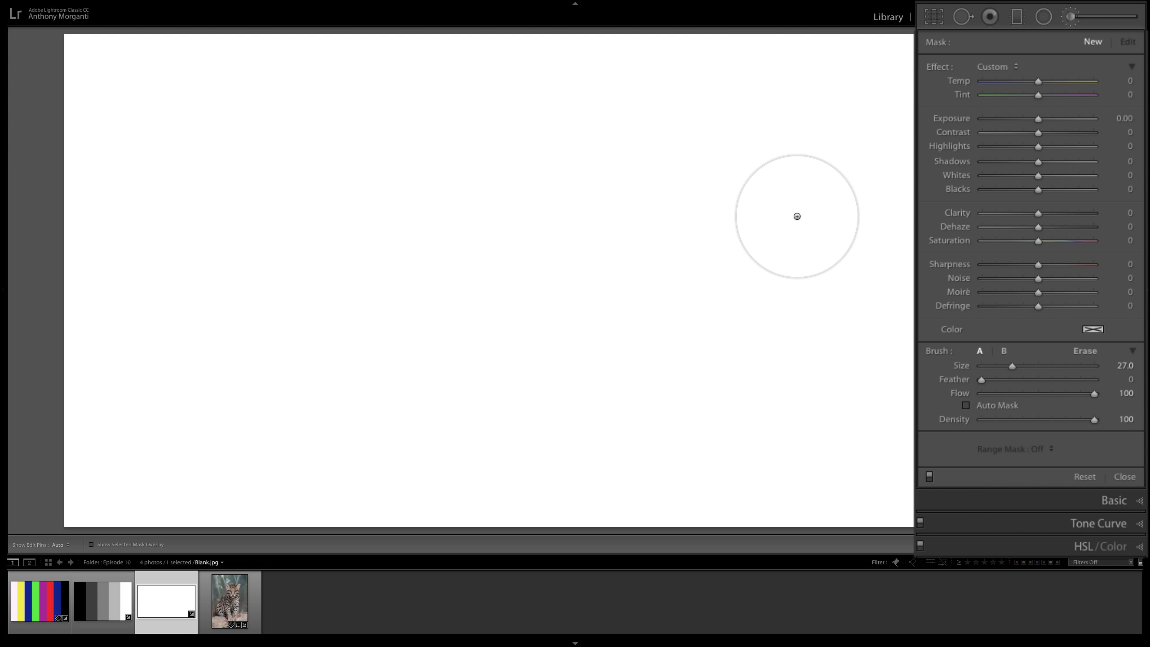
# Step: Shrink and enlarge brush A repeatedly over the image, finishing at size 22
pyautogui.scroll(-8, 797, 217)
pyautogui.scroll(12, 797, 217)
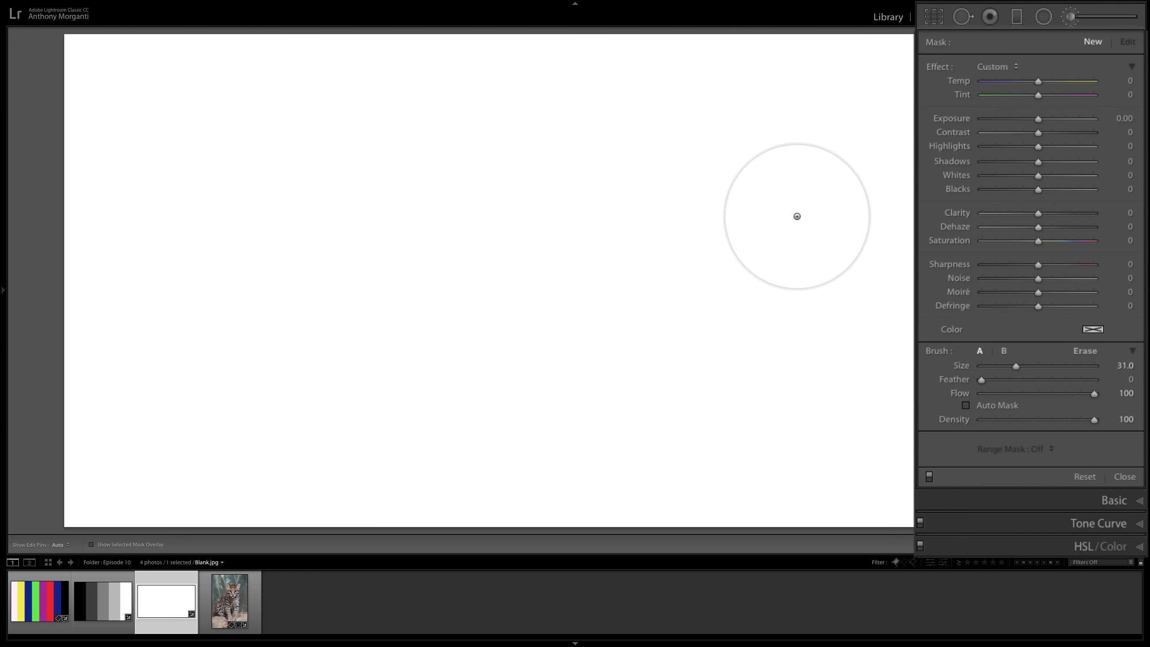
pyautogui.scroll(-7, 797, 216)
pyautogui.scroll(-2, 797, 217)
pyautogui.scroll(9, 797, 216)
pyautogui.scroll(-9, 797, 216)
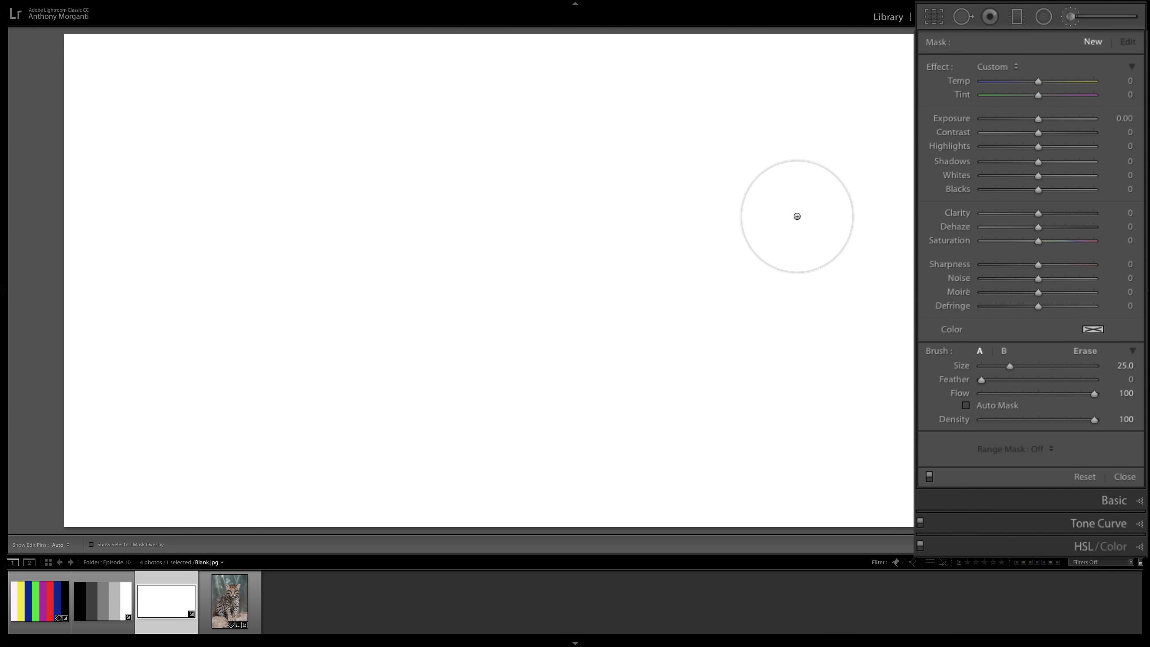
pyautogui.scroll(9, 797, 216)
pyautogui.scroll(-7, 797, 216)
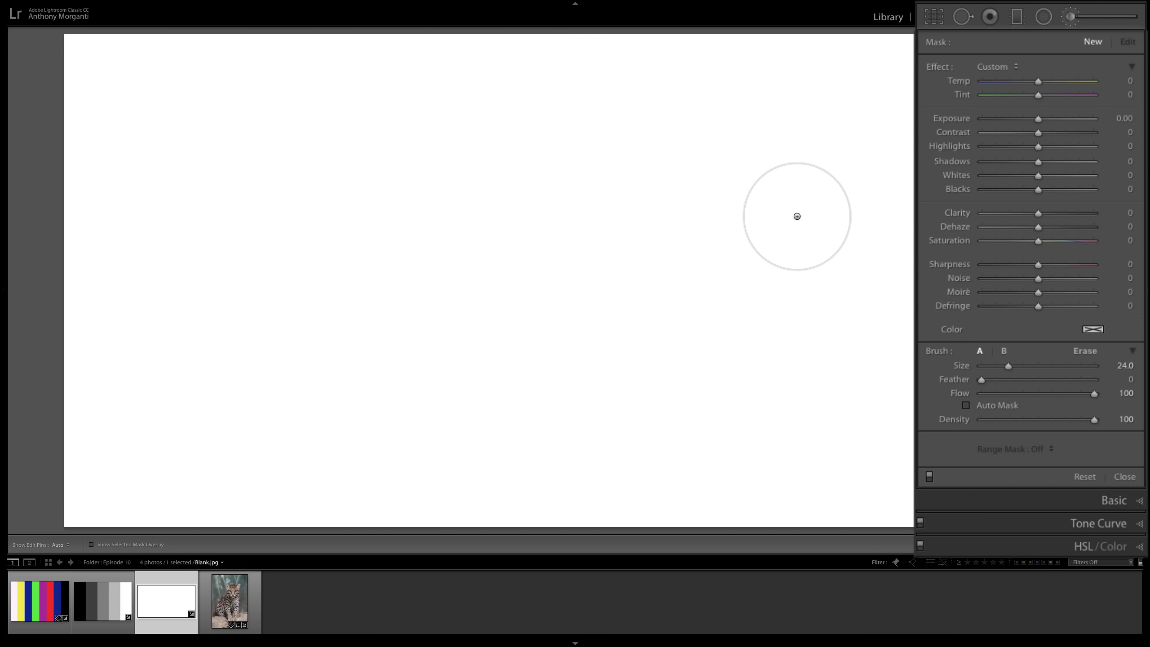
pyautogui.scroll(14, 797, 216)
pyautogui.scroll(-8, 797, 216)
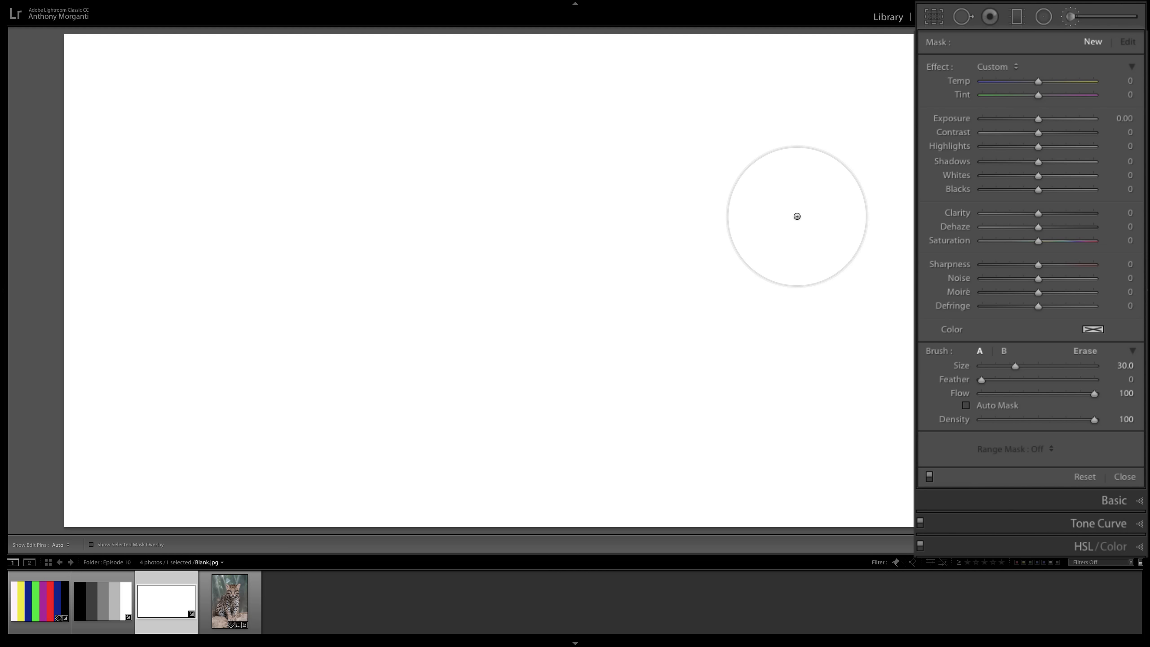
pyautogui.scroll(-7, 795, 214)
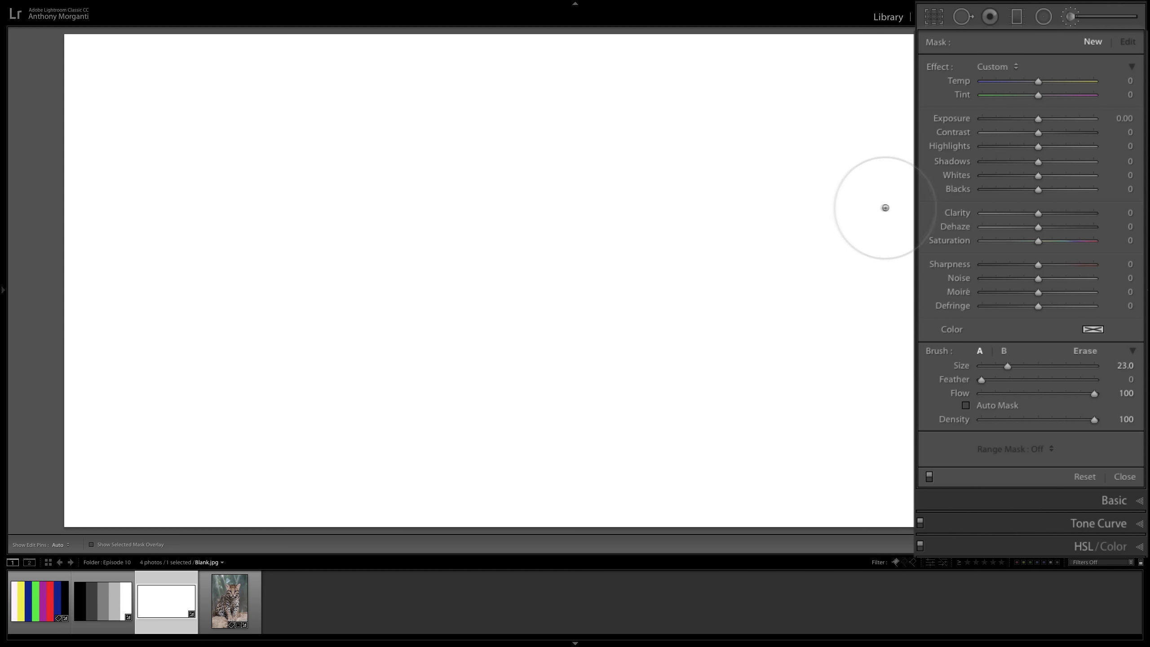
pyautogui.scroll(-1, 850, 208)
# Step: Set Exposure to -4.00 and paint one horizontal stroke with feather 0 and a second one below it with feather 100
pyautogui.moveTo(1037, 121); pyautogui.dragTo(943, 120)
pyautogui.moveTo(855, 193); pyautogui.dragTo(602, 193)
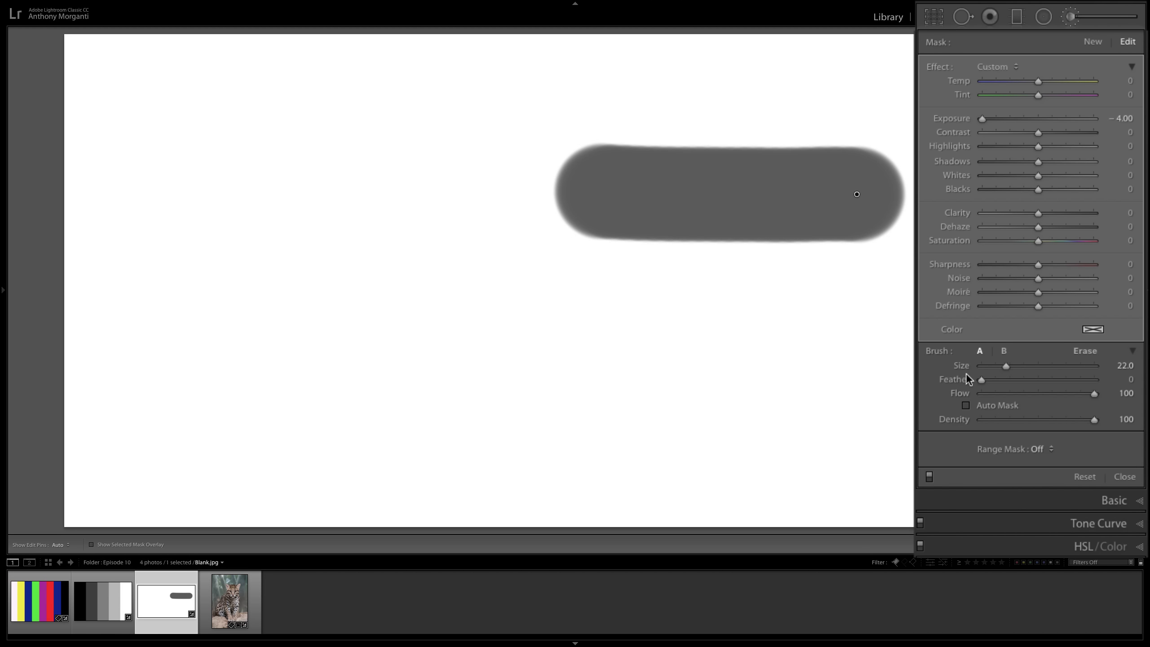
pyautogui.moveTo(982, 379); pyautogui.dragTo(1122, 380)
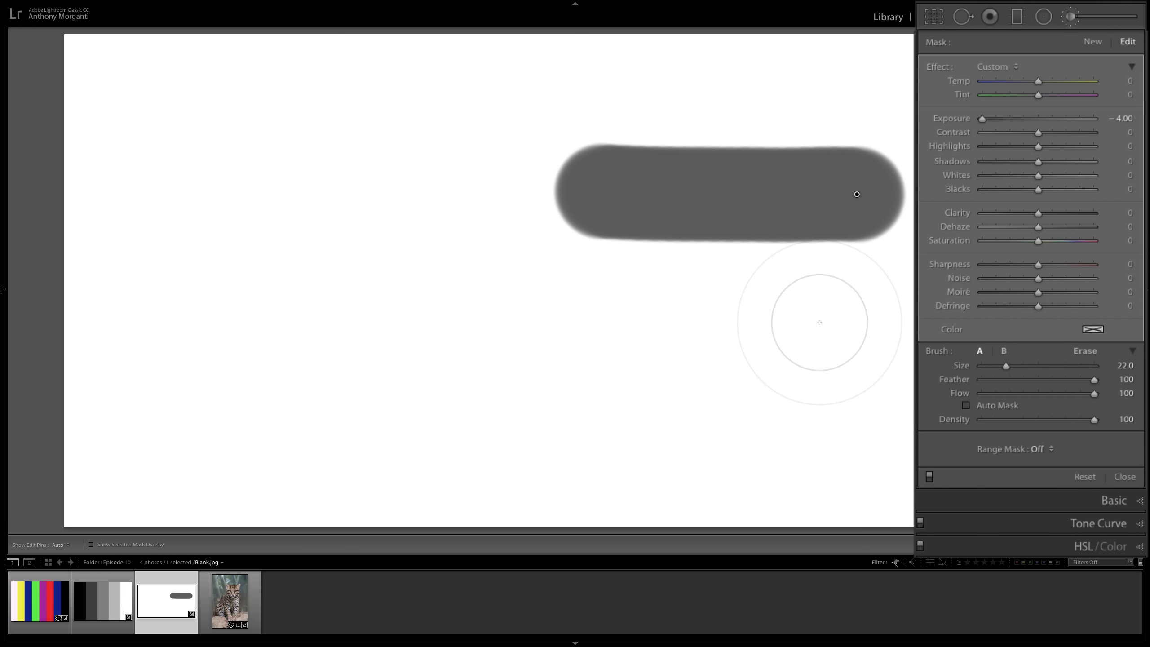
pyautogui.press('h')
pyautogui.moveTo(863, 323); pyautogui.dragTo(516, 323)
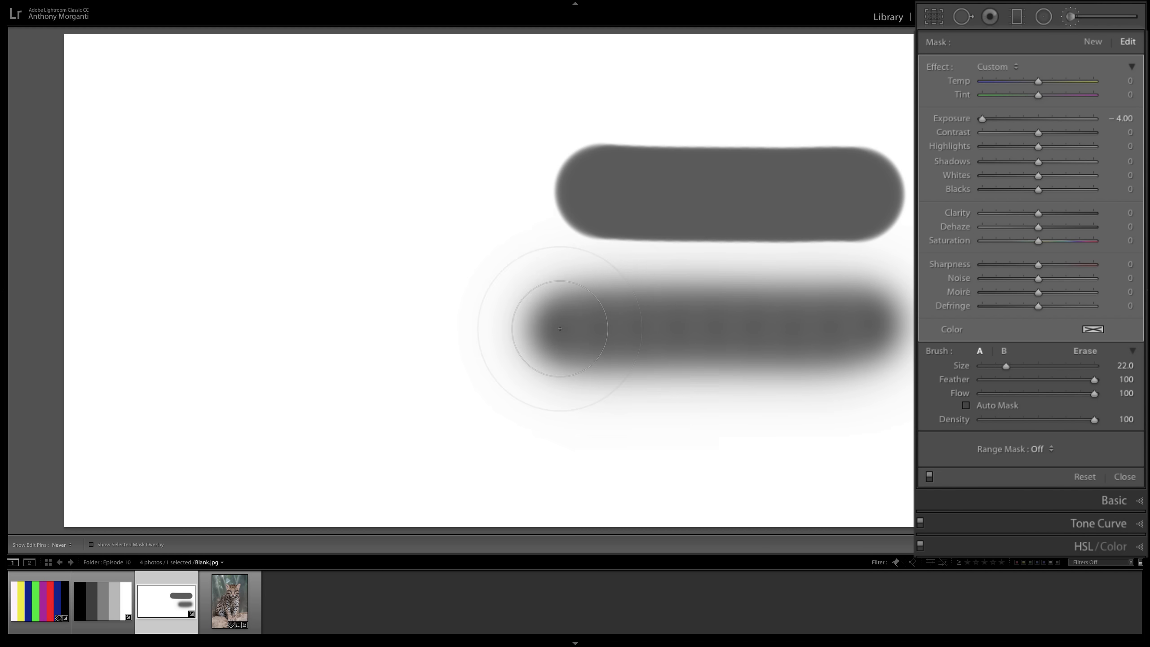
pyautogui.press('h')
# Step: Delete the brush adjustment and set brush A to feather 0, flow 50 and size 18
pyautogui.press('BackSpace')
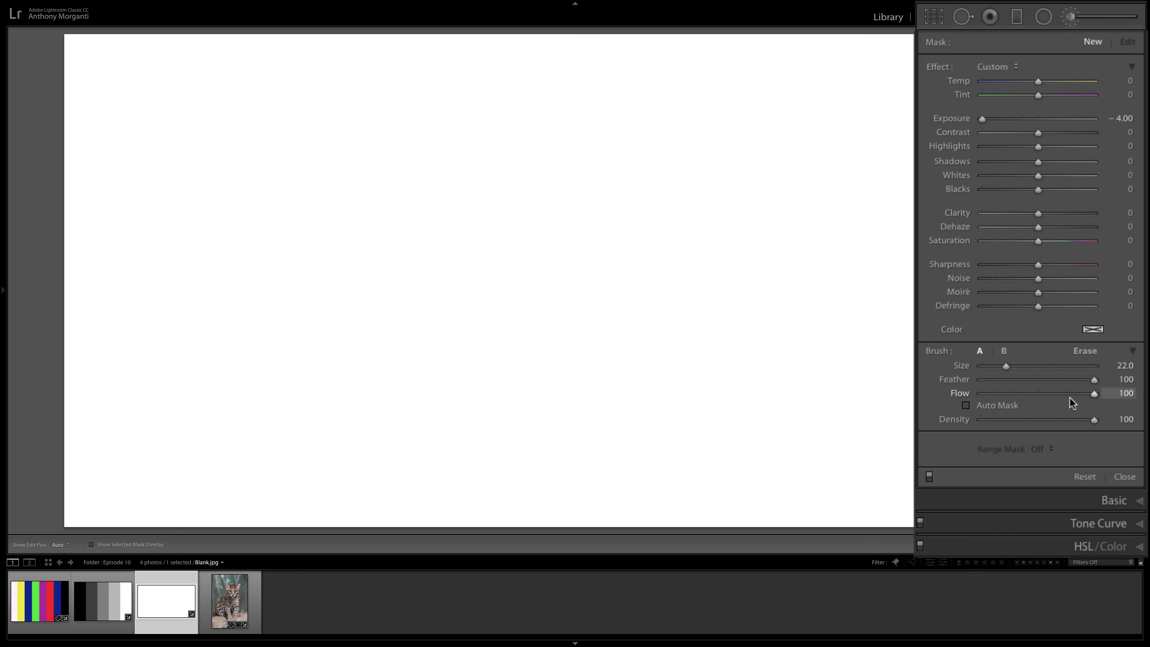
pyautogui.moveTo(1091, 379); pyautogui.dragTo(969, 381)
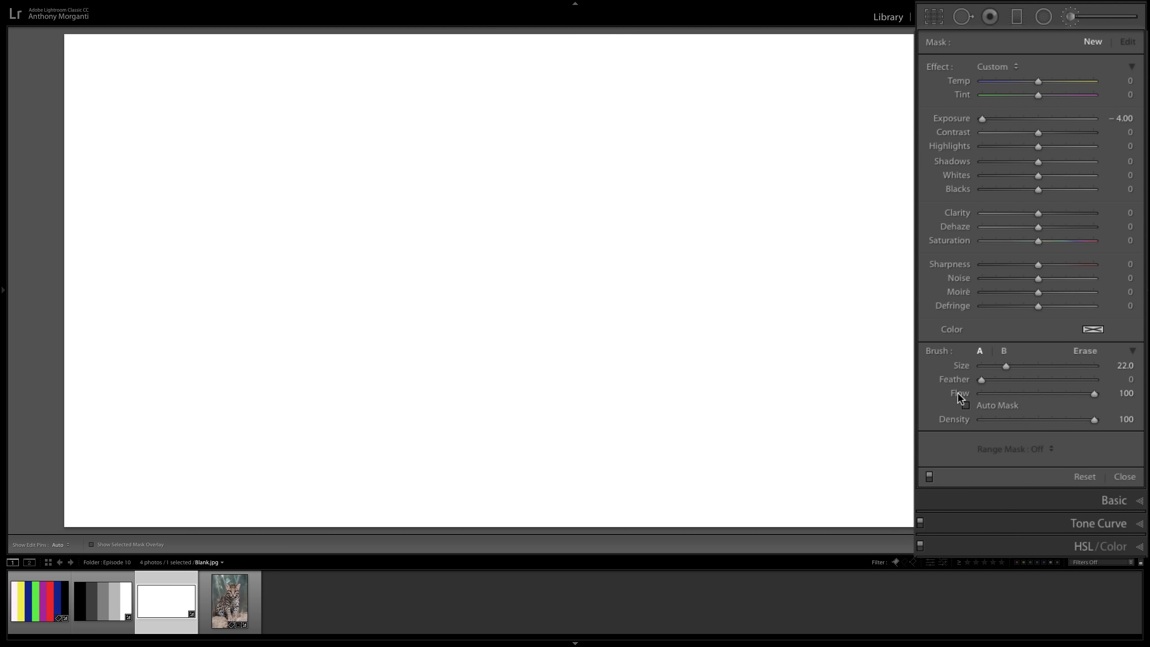
pyautogui.click(1094, 394)
pyautogui.moveTo(1093, 394); pyautogui.dragTo(1037, 393)
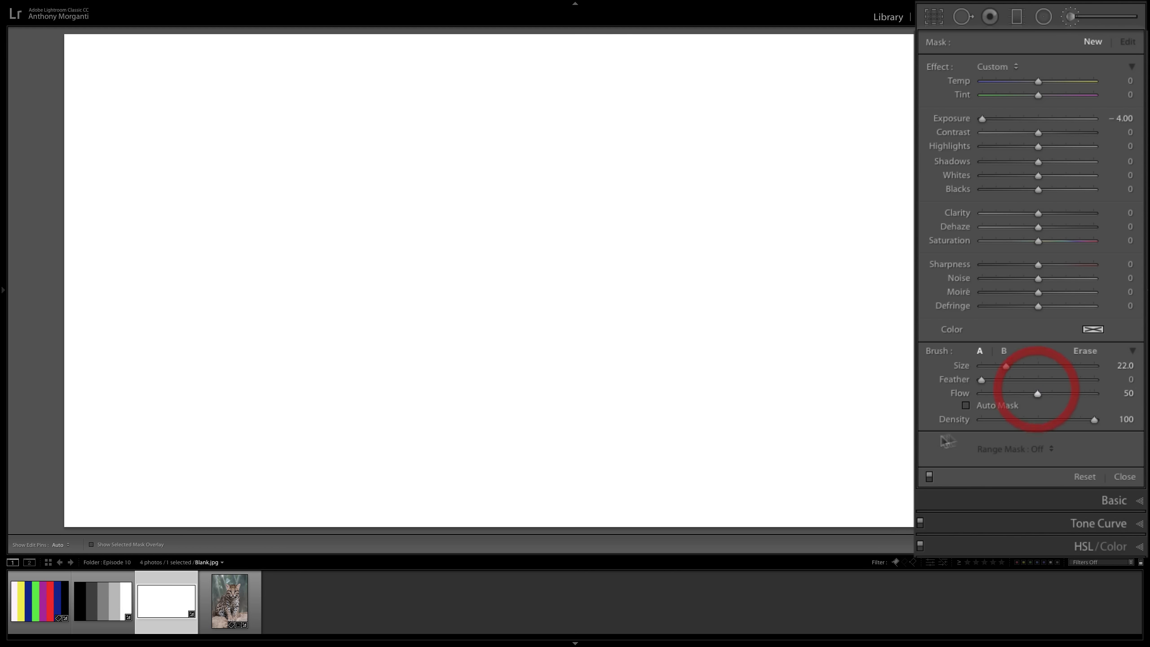
pyautogui.scroll(-2, 810, 237)
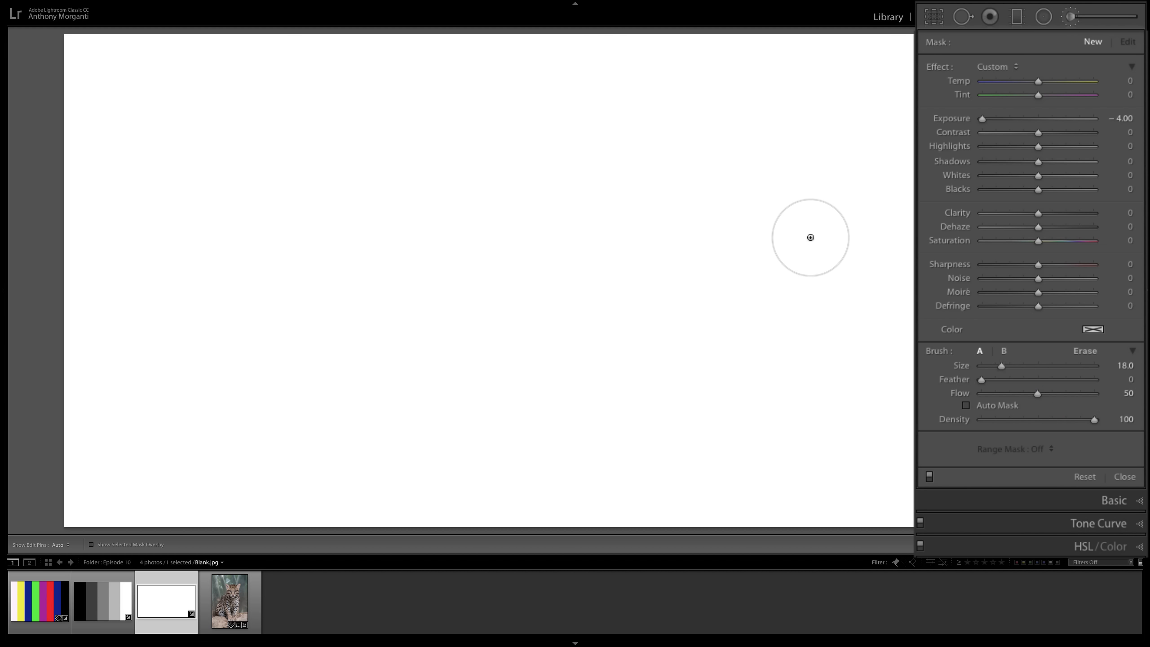
# Step: Paint a long horizontal stroke across the upper part of the image at flow 50, and brush over it again to build it up
pyautogui.press('h')
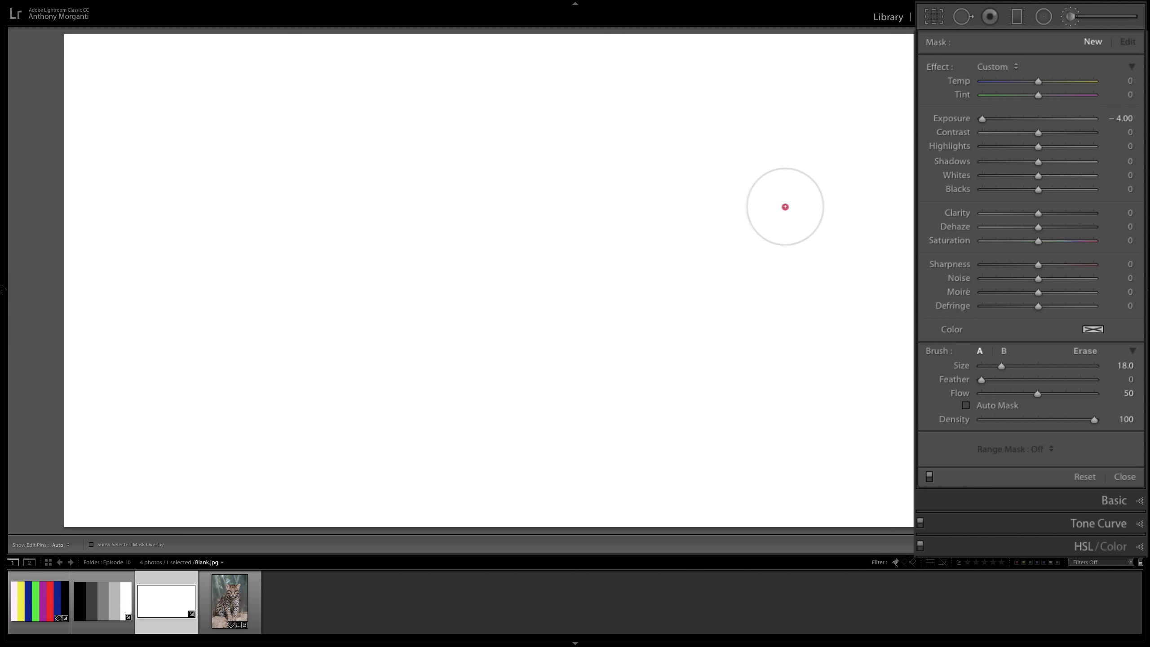
pyautogui.moveTo(783, 205); pyautogui.dragTo(206, 209)
pyautogui.press('h')
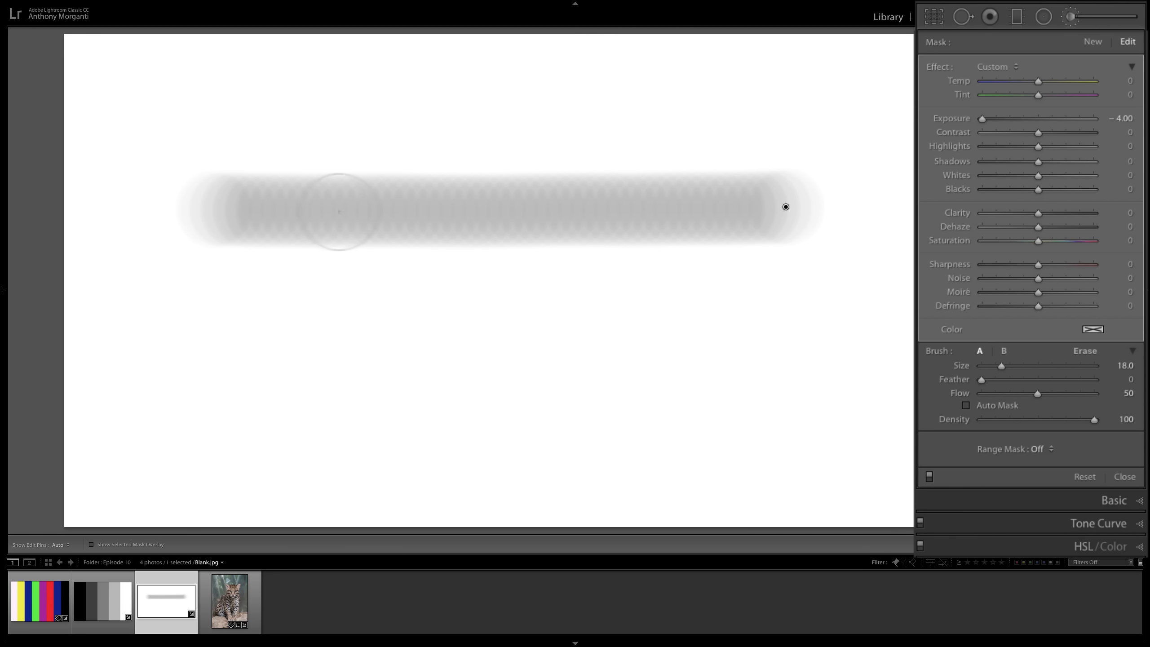
pyautogui.press('h')
pyautogui.moveTo(233, 206)
pyautogui.mouseDown()
pyautogui.moveTo(733, 207)
pyautogui.moveTo(231, 240)
pyautogui.moveTo(661, 218)
pyautogui.moveTo(244, 213)
pyautogui.moveTo(796, 210)
pyautogui.moveTo(266, 217)
pyautogui.moveTo(618, 214)
pyautogui.mouseUp()
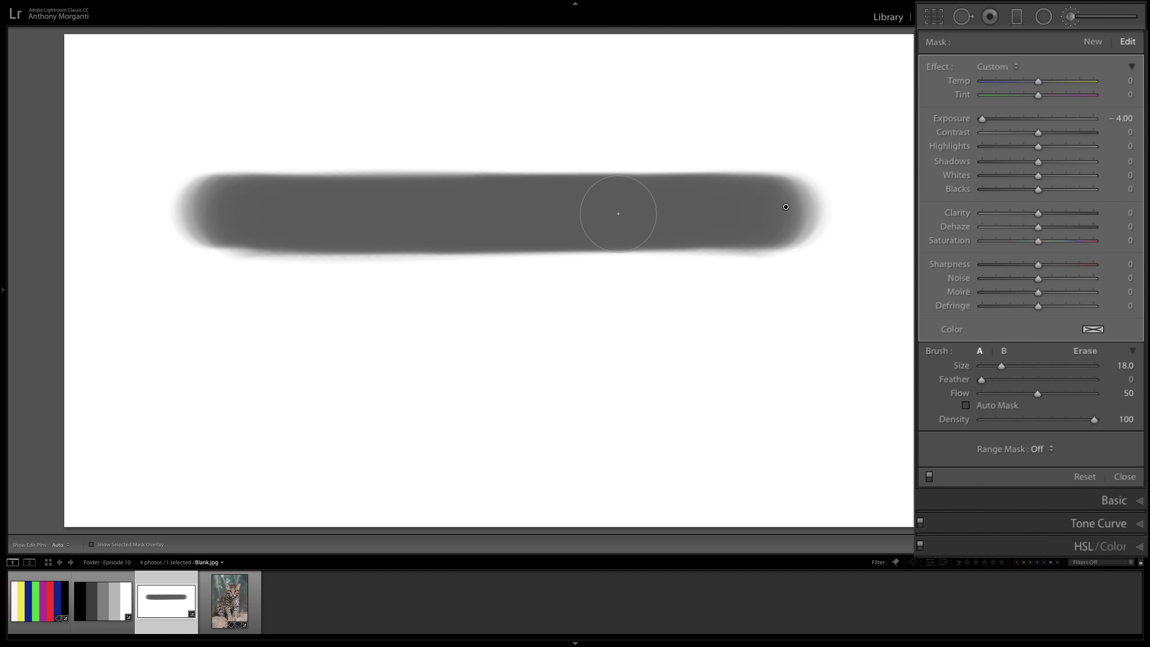
# Step: Delete the brush adjustment and set brush A to flow 100, density 50 and size 19
pyautogui.press('BackSpace')
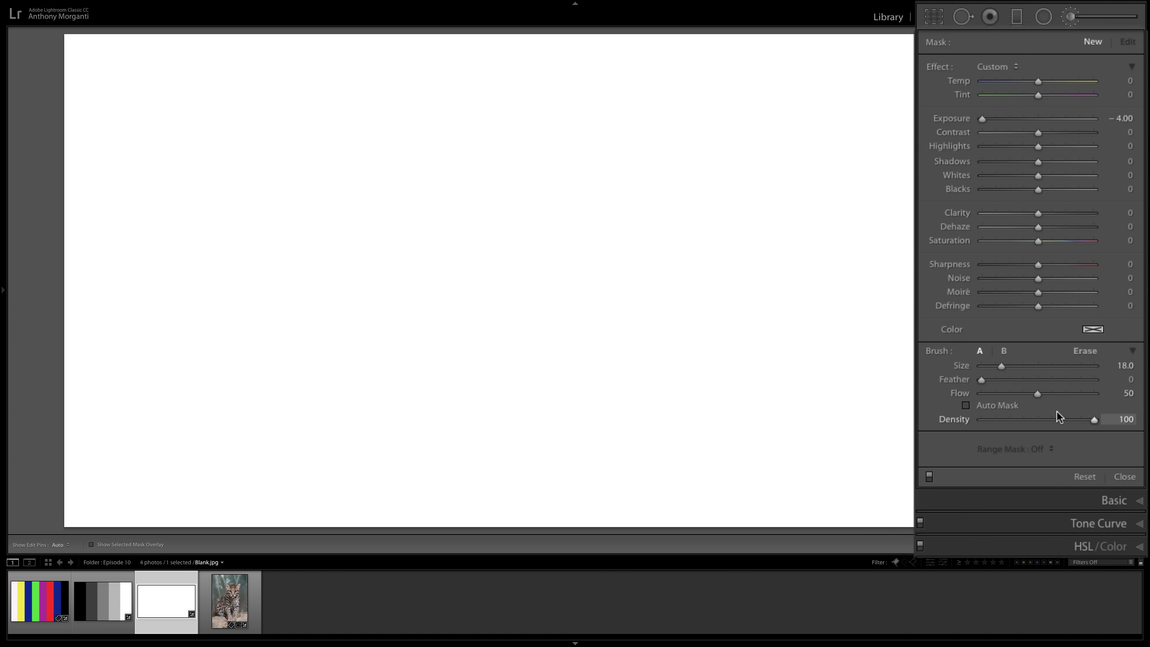
pyautogui.moveTo(1038, 393); pyautogui.dragTo(1038, 420)
pyautogui.scroll(1, 806, 208)
# Step: Paint a long horizontal stroke at density 50 across the upper part of the image, and brush over it again
pyautogui.moveTo(805, 208); pyautogui.dragTo(324, 206)
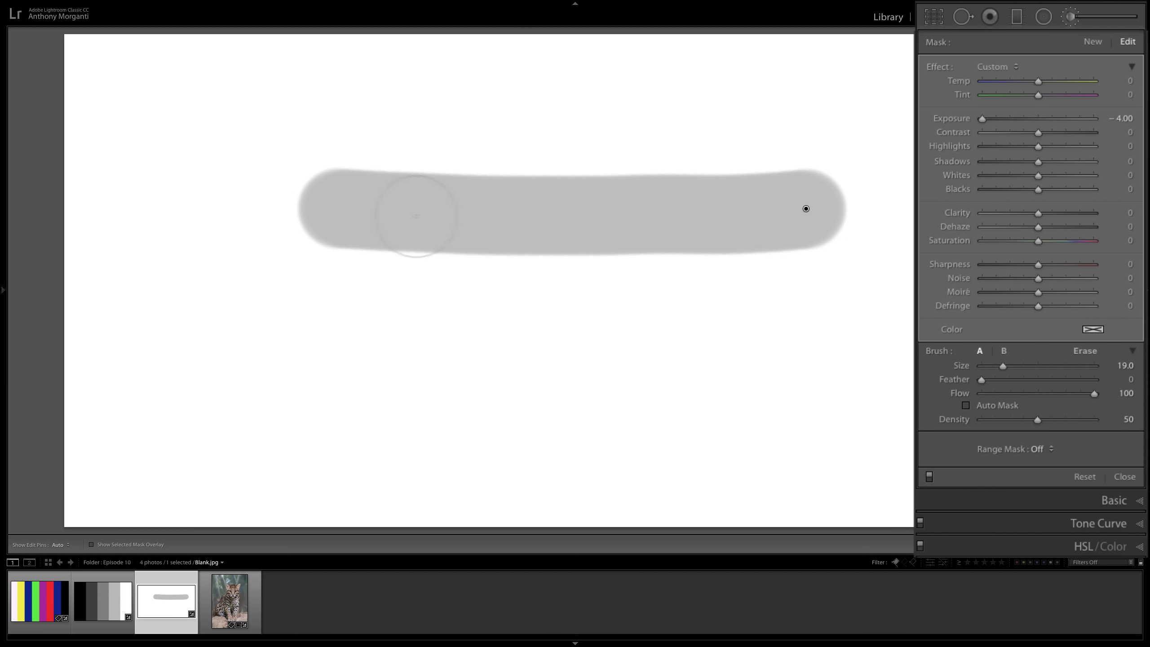
pyautogui.moveTo(362, 211)
pyautogui.mouseDown()
pyautogui.moveTo(737, 212)
pyautogui.moveTo(337, 207)
pyautogui.moveTo(777, 212)
pyautogui.moveTo(484, 218)
pyautogui.moveTo(418, 205)
pyautogui.moveTo(686, 210)
pyautogui.moveTo(469, 208)
pyautogui.mouseUp()
pyautogui.press('h')
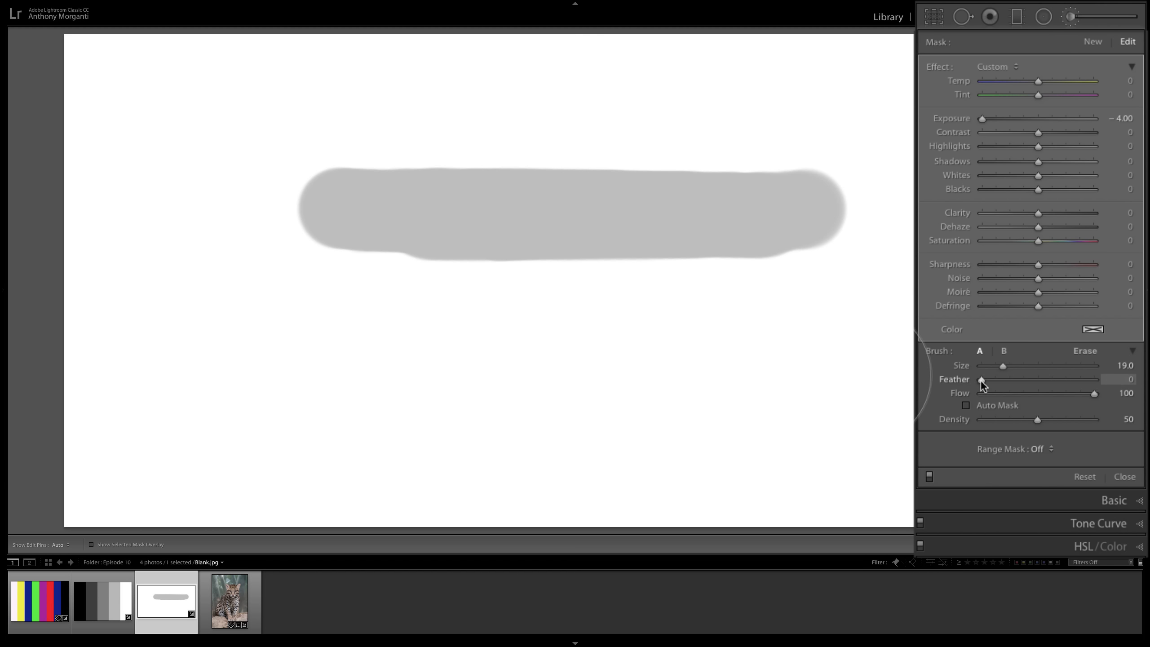
# Step: Set brush A's flow and density to 100 and delete the brush adjustment from the blank image
pyautogui.moveTo(1090, 394); pyautogui.dragTo(1112, 420)
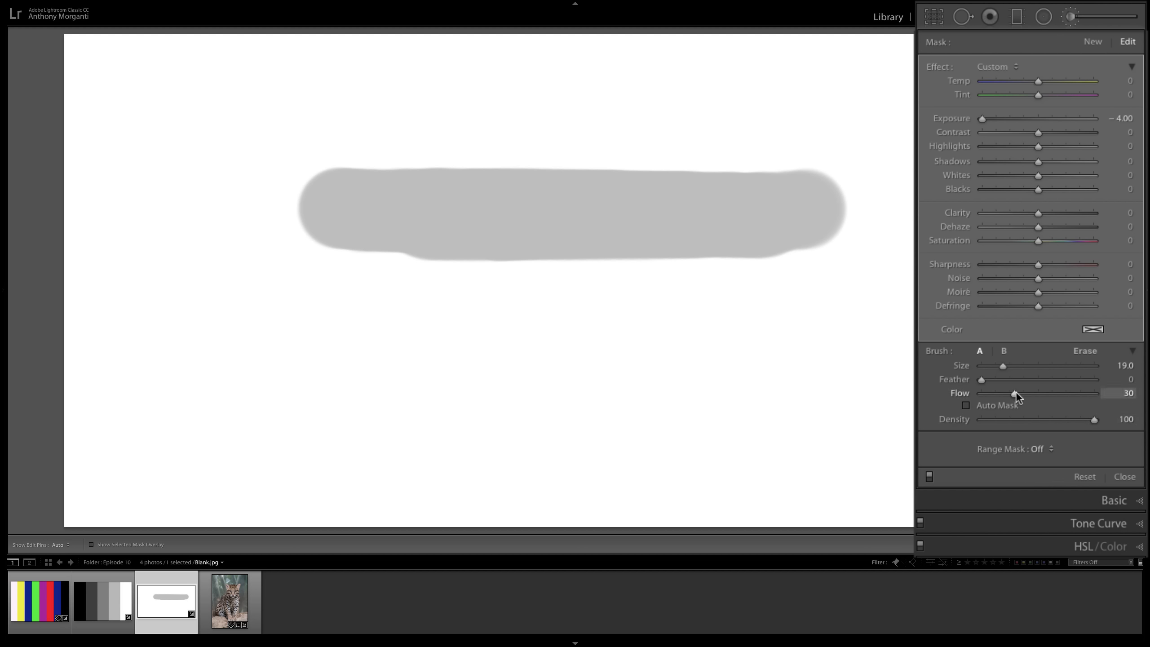
pyautogui.moveTo(1016, 392); pyautogui.dragTo(1103, 394)
pyautogui.click(1102, 420)
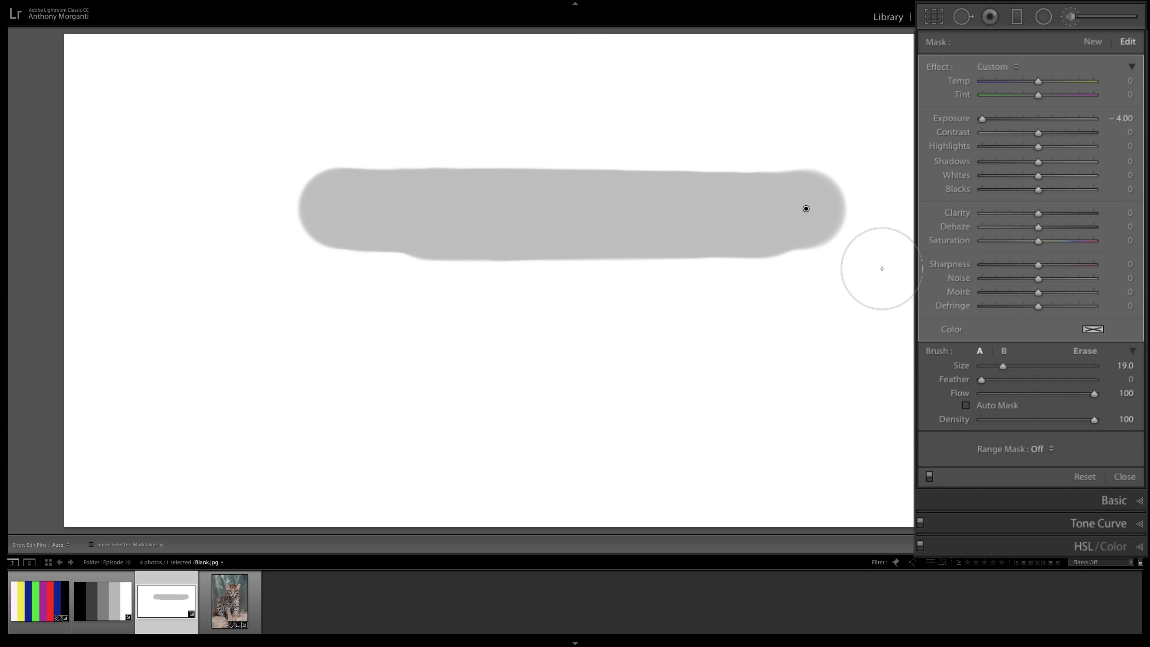
pyautogui.press('BackSpace')
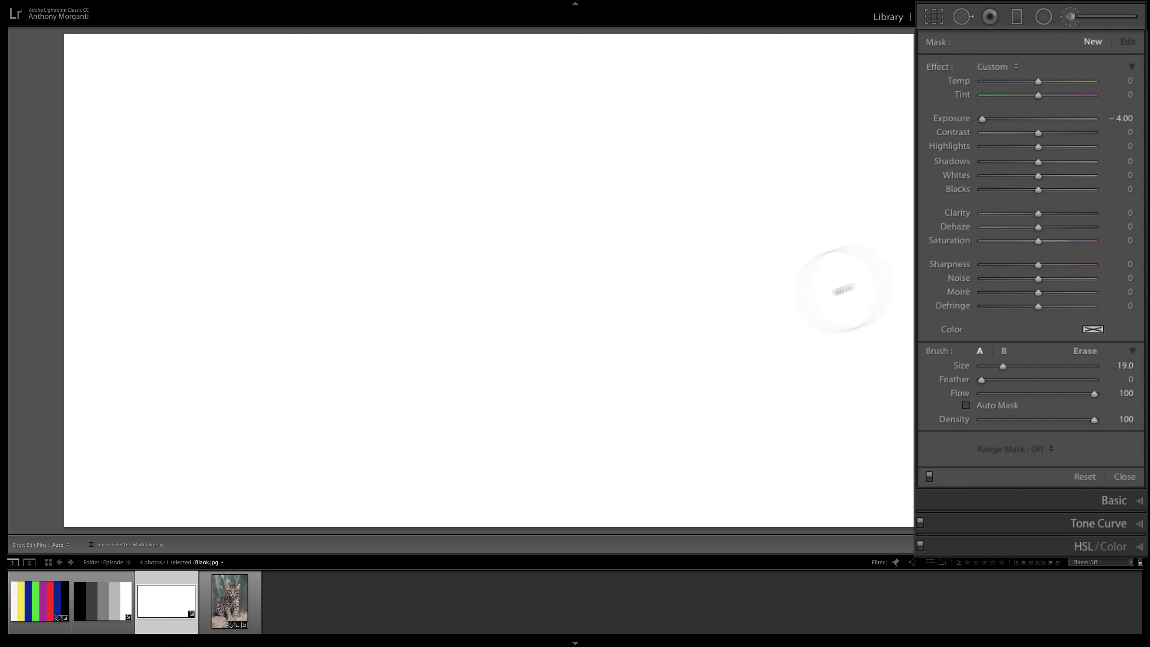
# Step: On monochromebars.jpg, turn on Auto Mask and paint a vertical stroke down the white bar along its border with the light gray bar
pyautogui.click(107, 604)
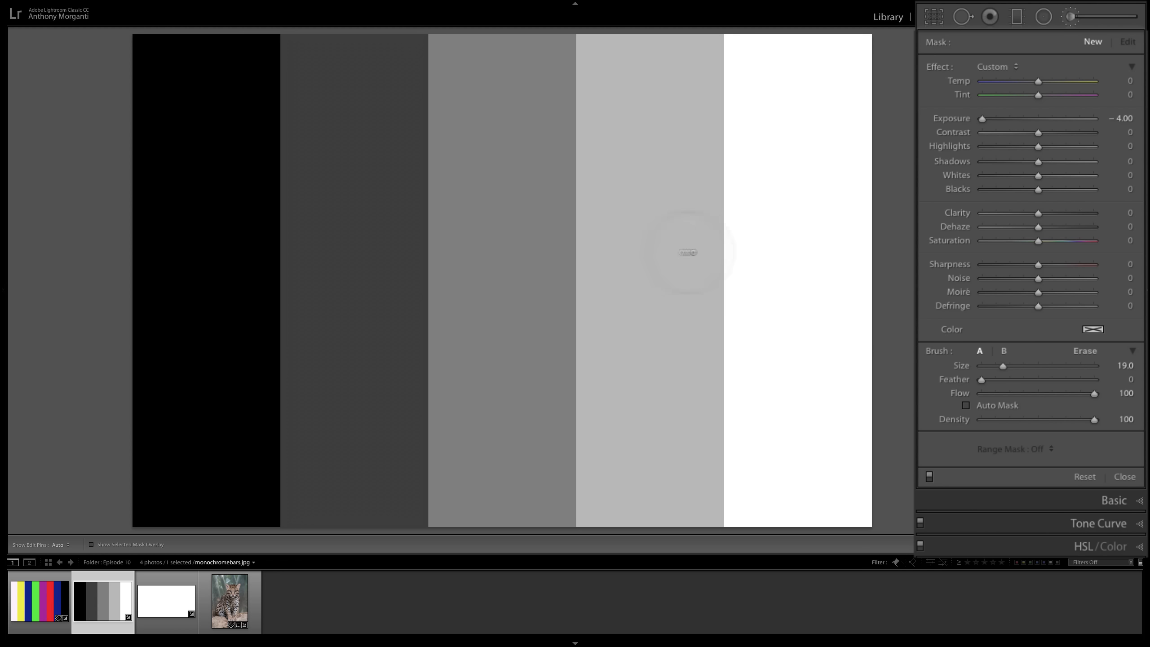
pyautogui.click(968, 405)
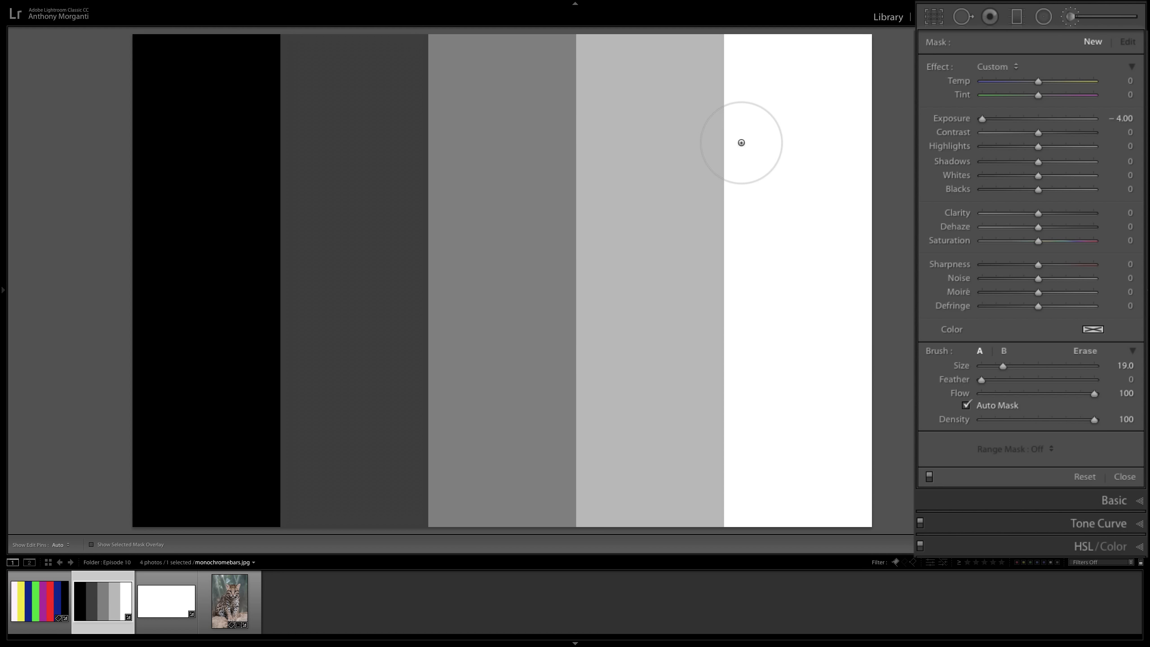
pyautogui.moveTo(741, 142)
pyautogui.mouseDown()
pyautogui.moveTo(742, 333)
pyautogui.moveTo(749, 267)
pyautogui.moveTo(727, 89)
pyautogui.moveTo(745, 315)
pyautogui.moveTo(740, 403)
pyautogui.mouseUp()
pyautogui.press('h')
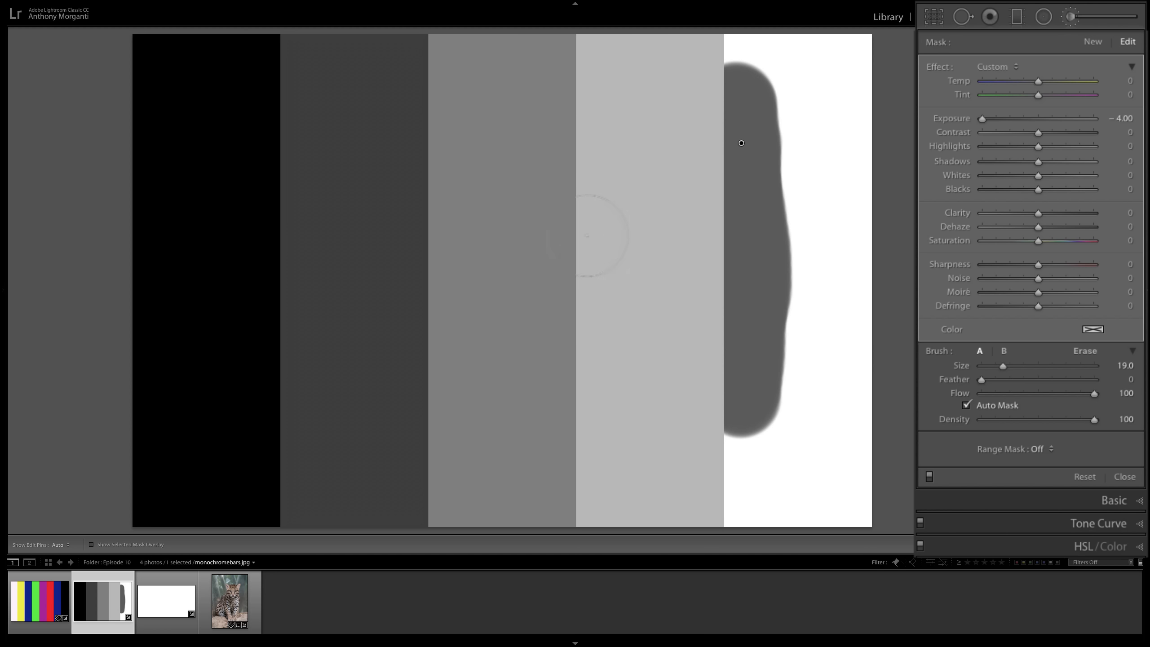
# Step: Paint a second vertical stroke down the light gray bar along its border with the medium gray bar
pyautogui.press('h')
pyautogui.moveTo(592, 229)
pyautogui.mouseDown()
pyautogui.moveTo(602, 318)
pyautogui.moveTo(591, 120)
pyautogui.moveTo(602, 244)
pyautogui.mouseUp()
pyautogui.press('h')
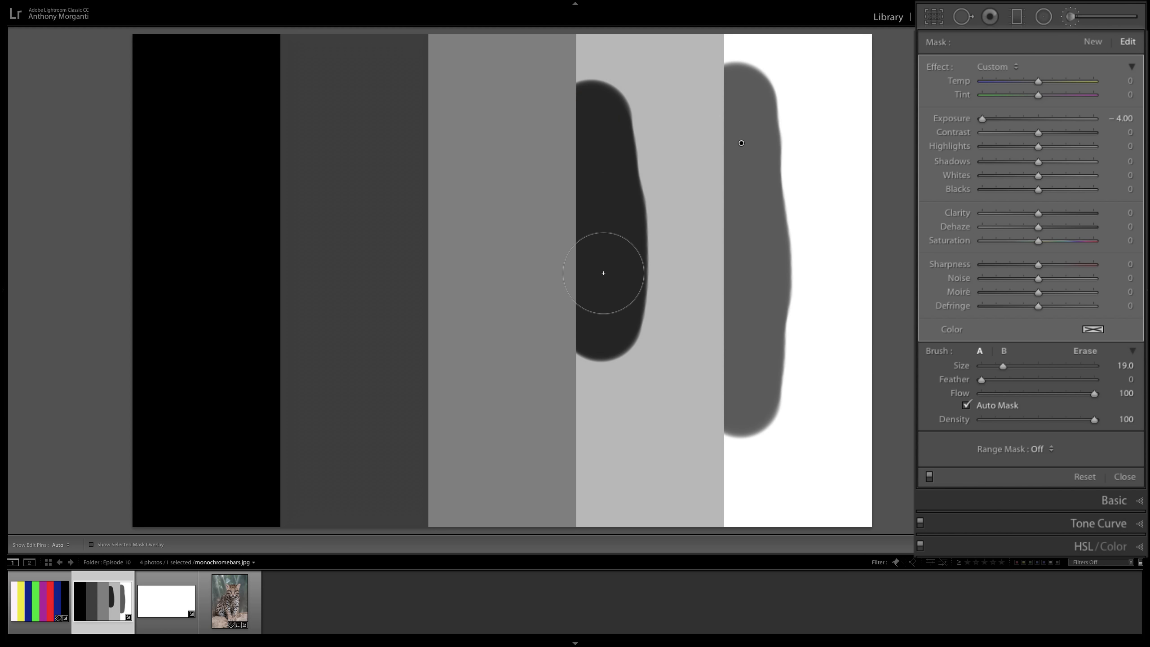
# Step: Delete the brush adjustment and paint two downward strokes, one crossing from white into light gray, one from light gray into medium gray
pyautogui.press('BackSpace')
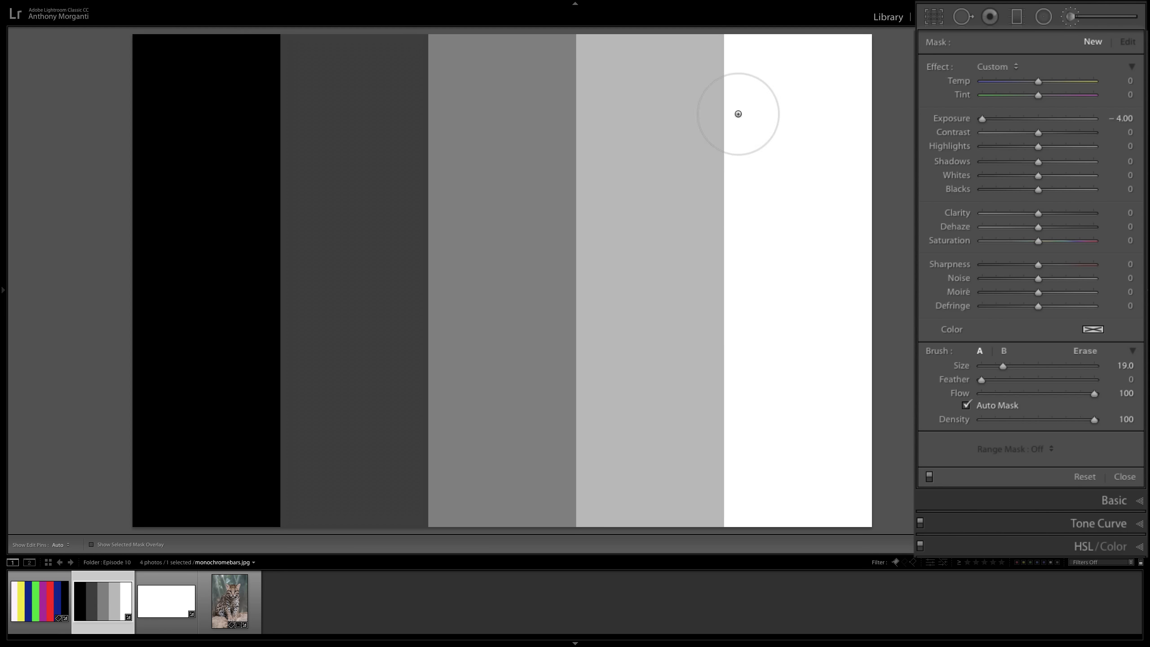
pyautogui.press('h')
pyautogui.click(735, 72)
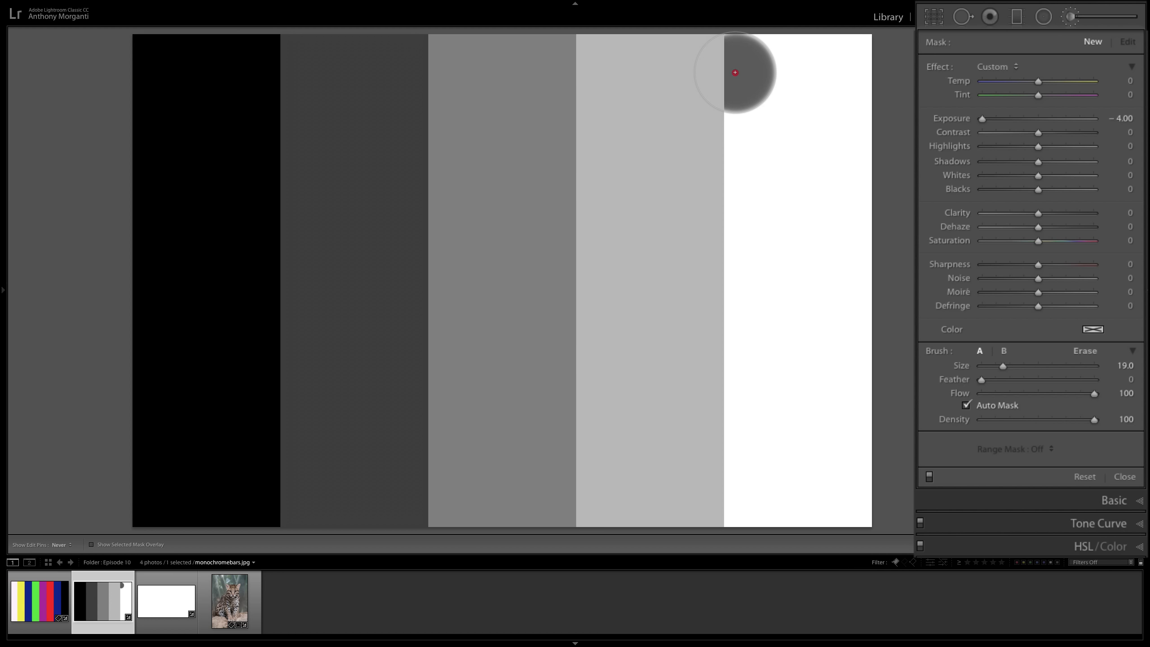
pyautogui.moveTo(735, 72); pyautogui.dragTo(721, 289)
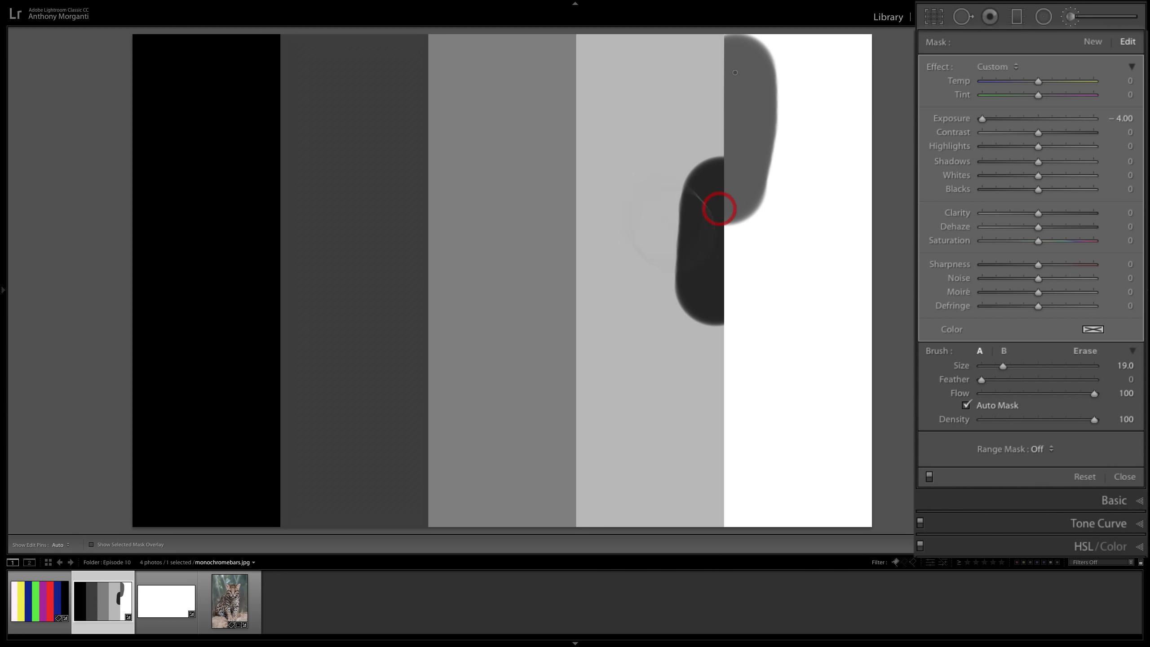
pyautogui.press('h')
pyautogui.moveTo(592, 93)
pyautogui.mouseDown()
pyautogui.moveTo(590, 157)
pyautogui.moveTo(546, 340)
pyautogui.mouseUp()
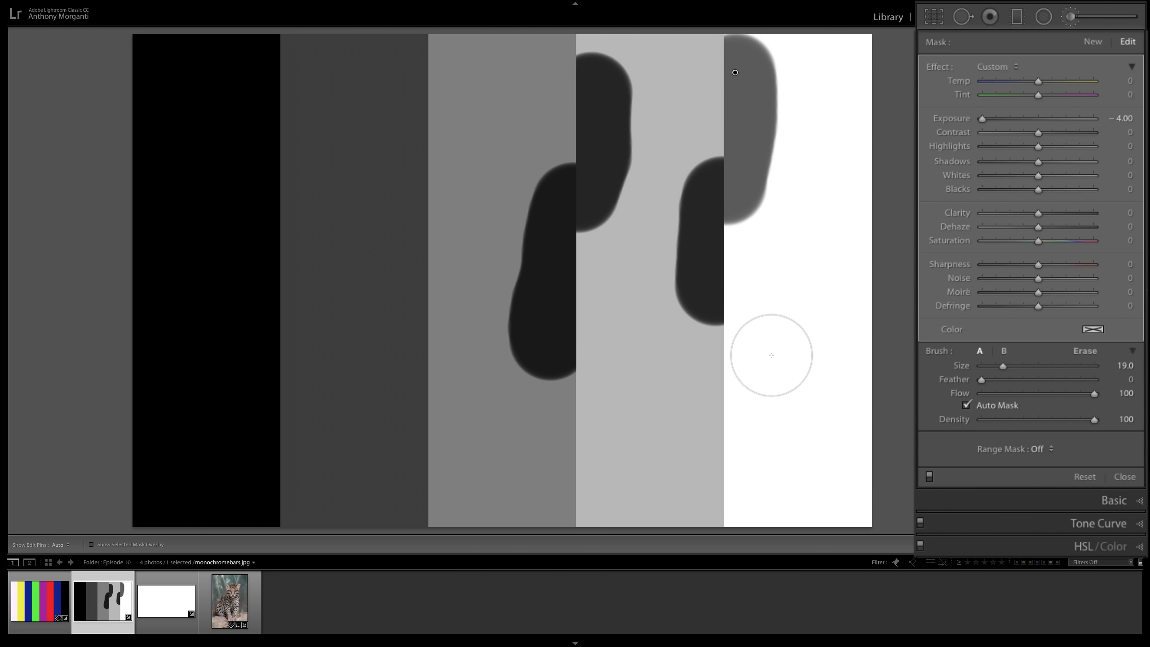
# Step: Delete the brush adjustment from the monochrome bars, leaving the brush at size 20 with Auto Mask turned off
pyautogui.scroll(1, 772, 358)
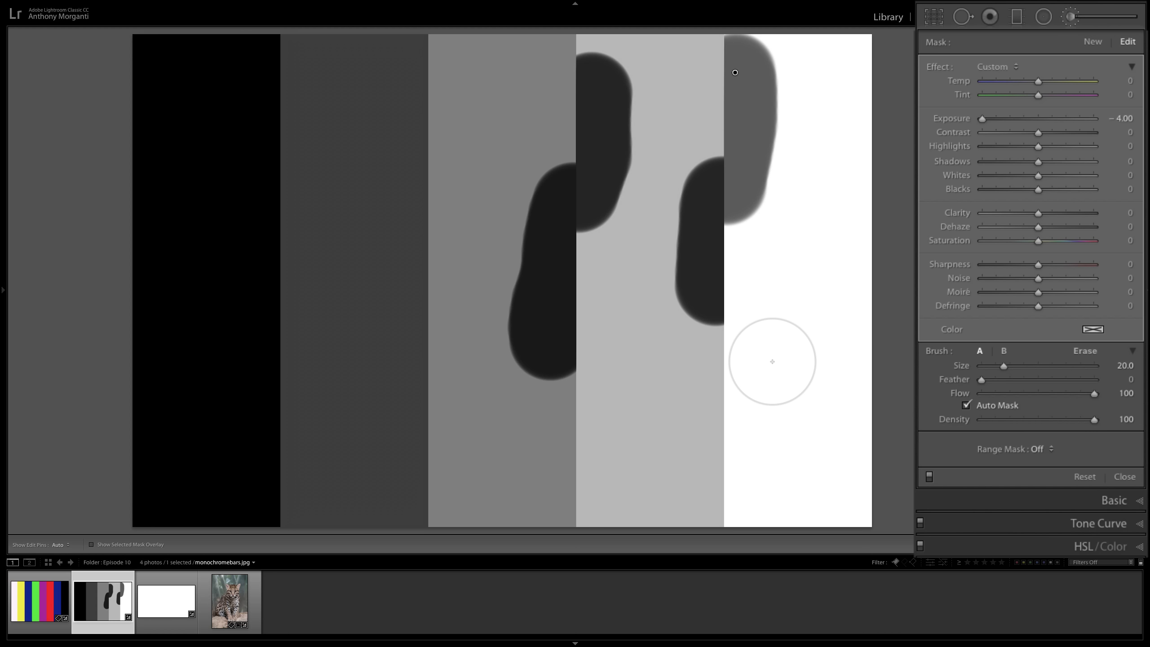
pyautogui.press('BackSpace')
pyautogui.click(966, 406)
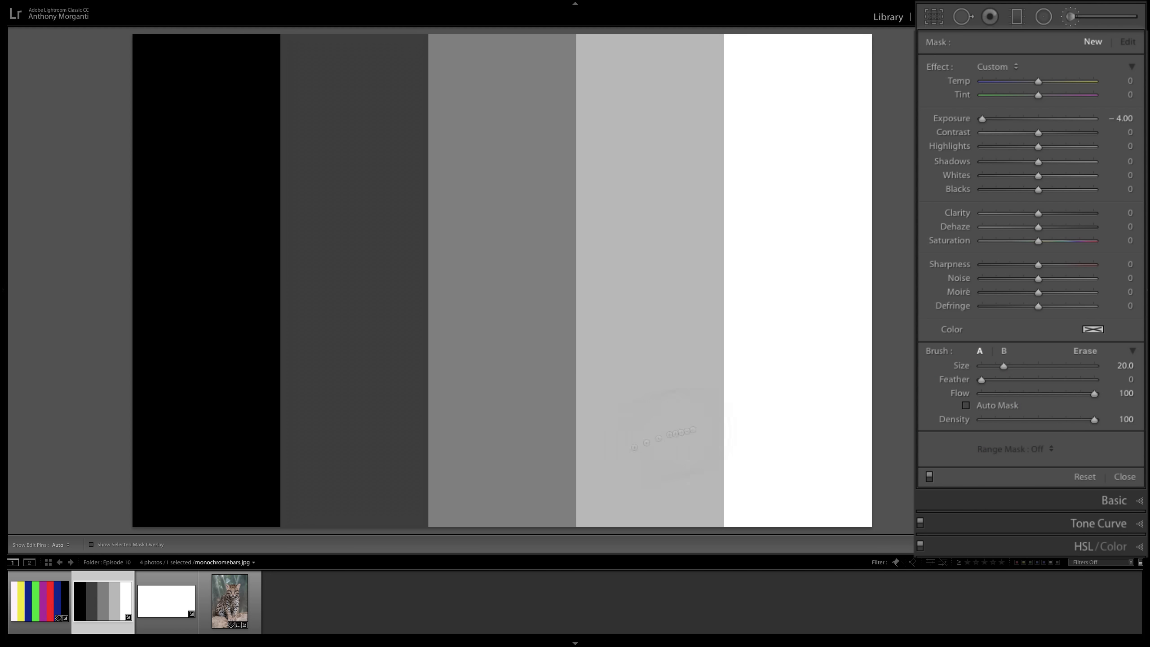
# Step: Open colourbars.jpg and paint a horizontal stroke at brush size 19 across all the color bars
pyautogui.click(44, 598)
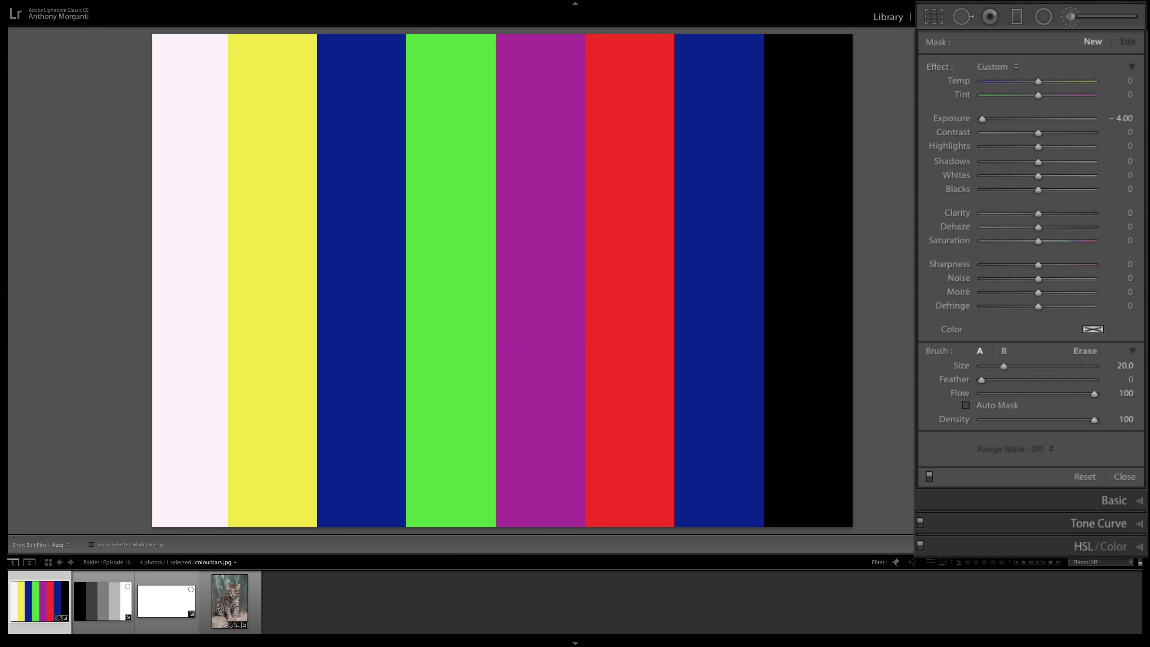
pyautogui.press('[')
pyautogui.press('h')
pyautogui.moveTo(173, 245); pyautogui.dragTo(852, 242)
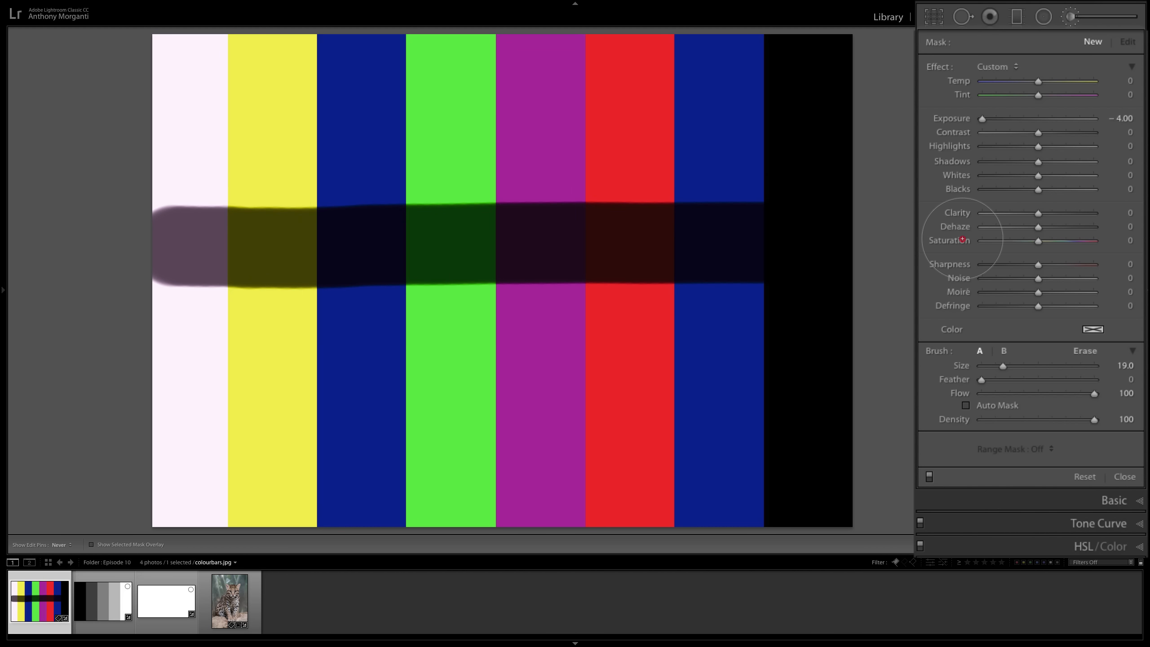
pyautogui.moveTo(963, 238); pyautogui.dragTo(963, 238)
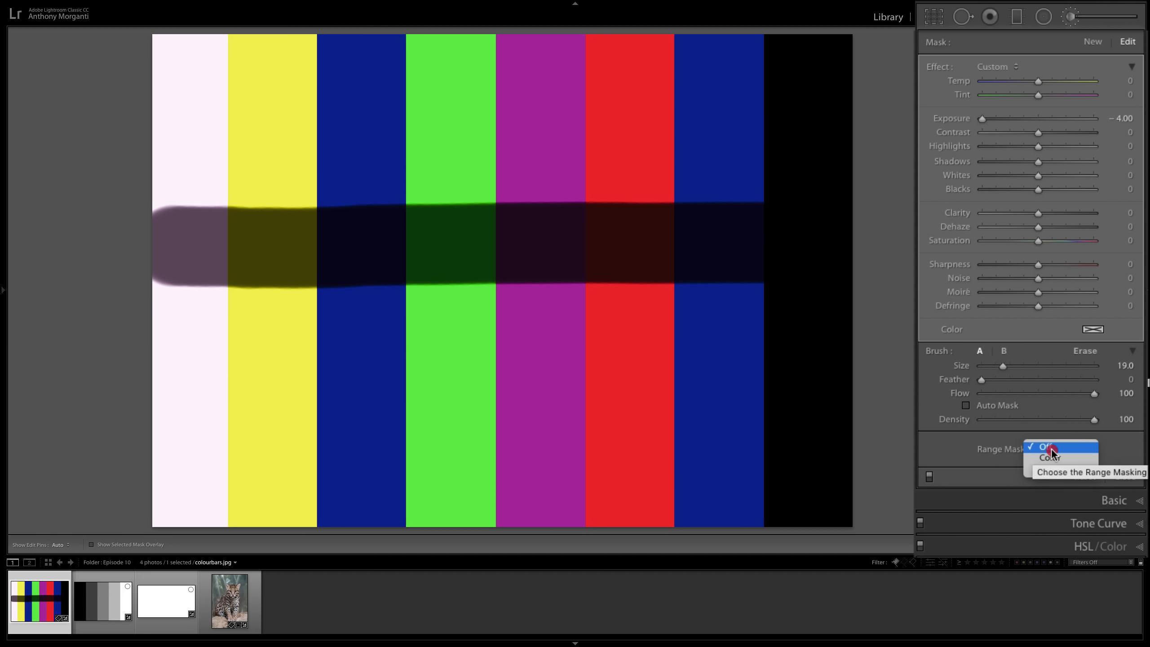
# Step: Limit the stroke with a Color range mask sampled from the green bar, trying amount 8 and then 46
pyautogui.click(1050, 447)
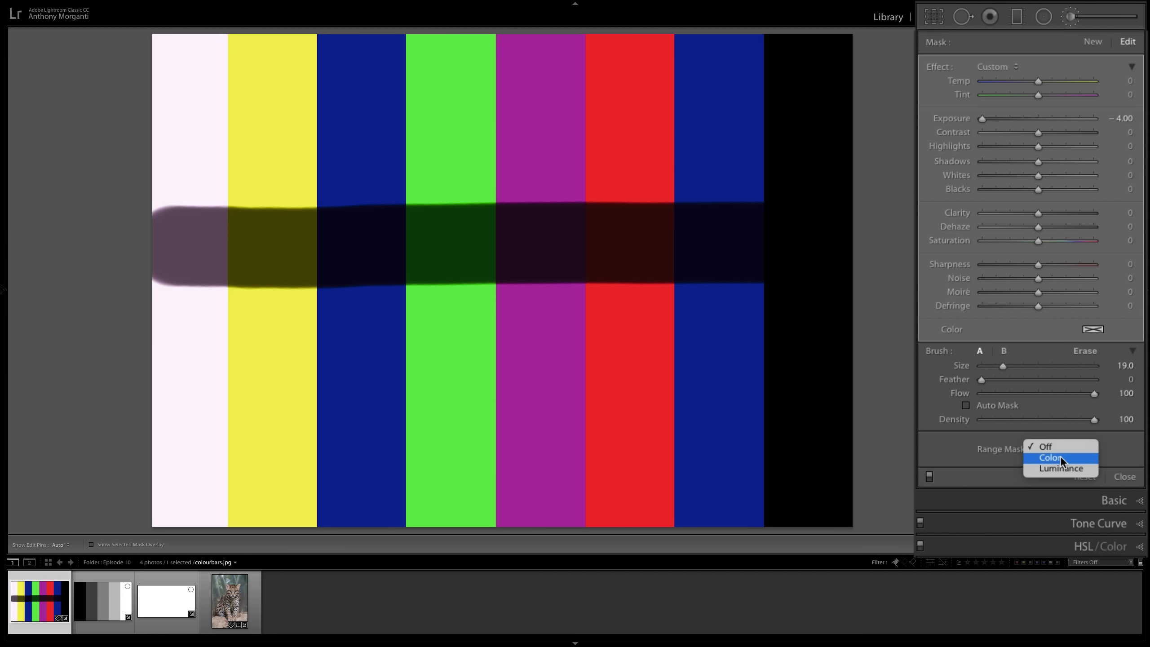
pyautogui.click(1061, 456)
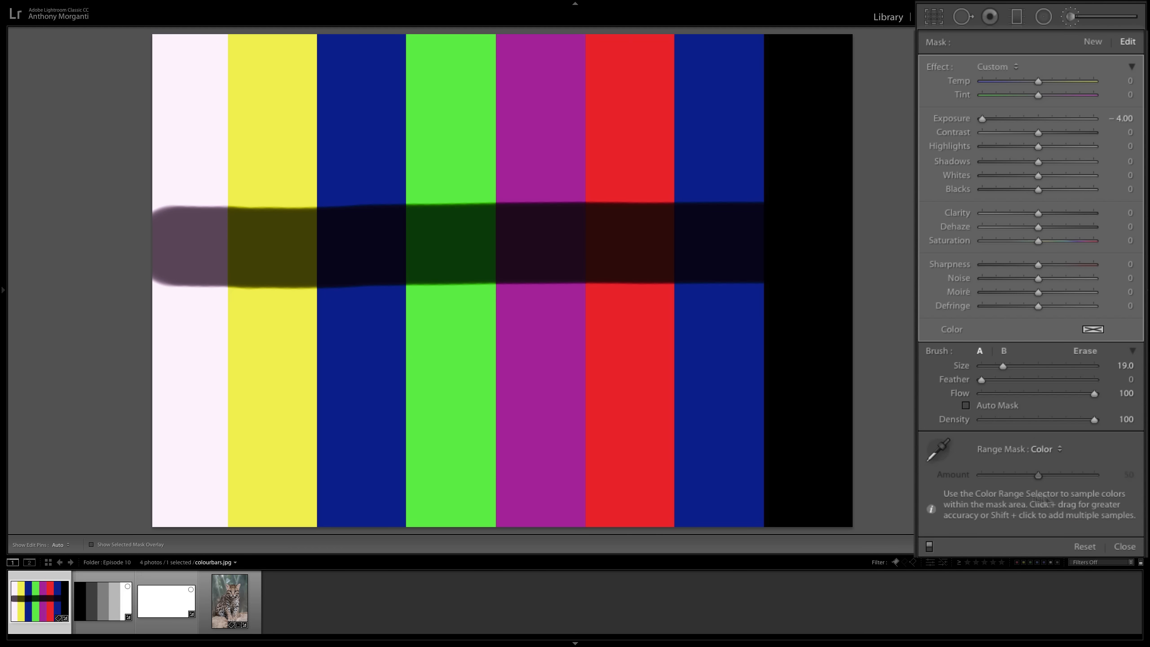
pyautogui.click(938, 450)
pyautogui.click(445, 164)
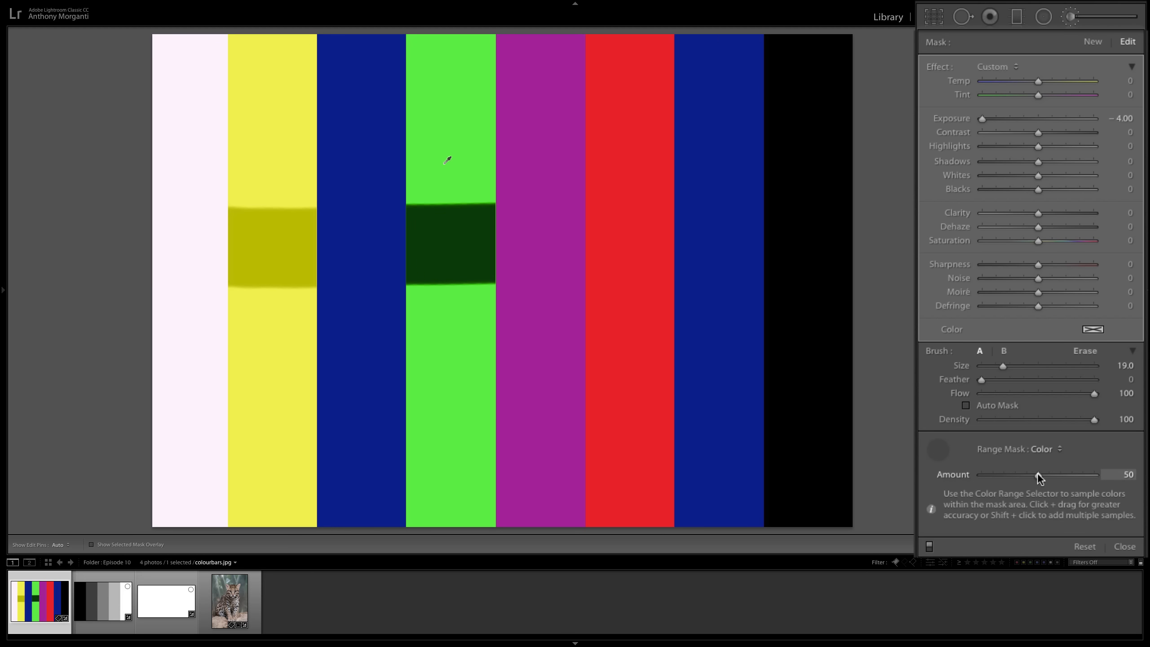
pyautogui.moveTo(1037, 474); pyautogui.dragTo(992, 478)
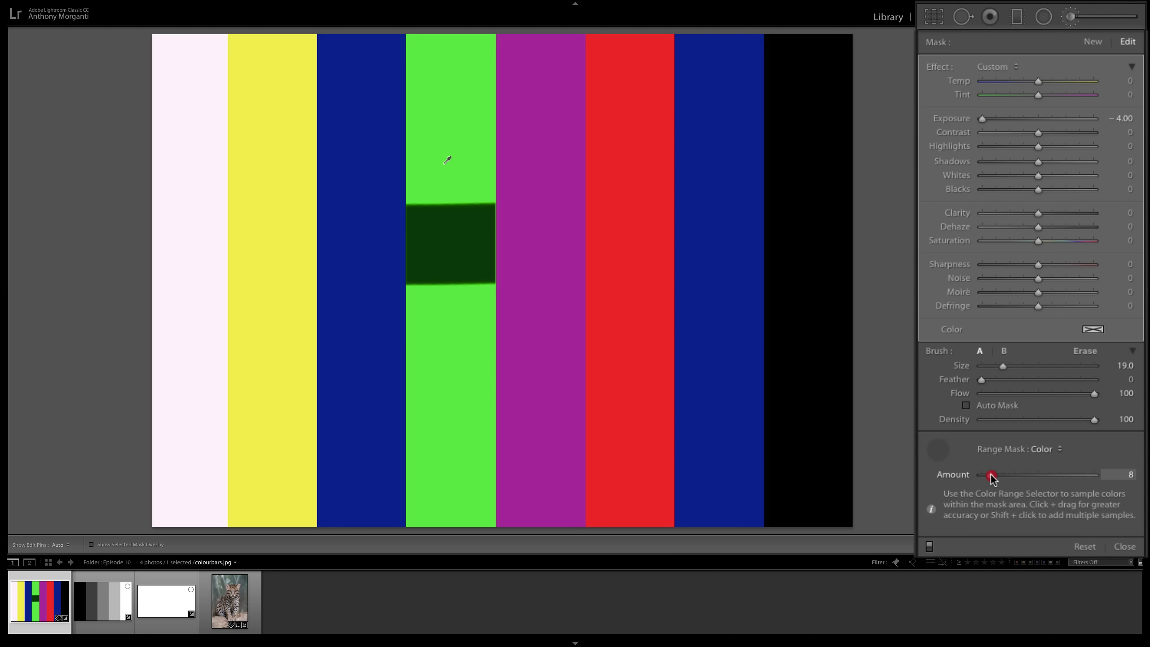
pyautogui.moveTo(991, 477); pyautogui.dragTo(1033, 471)
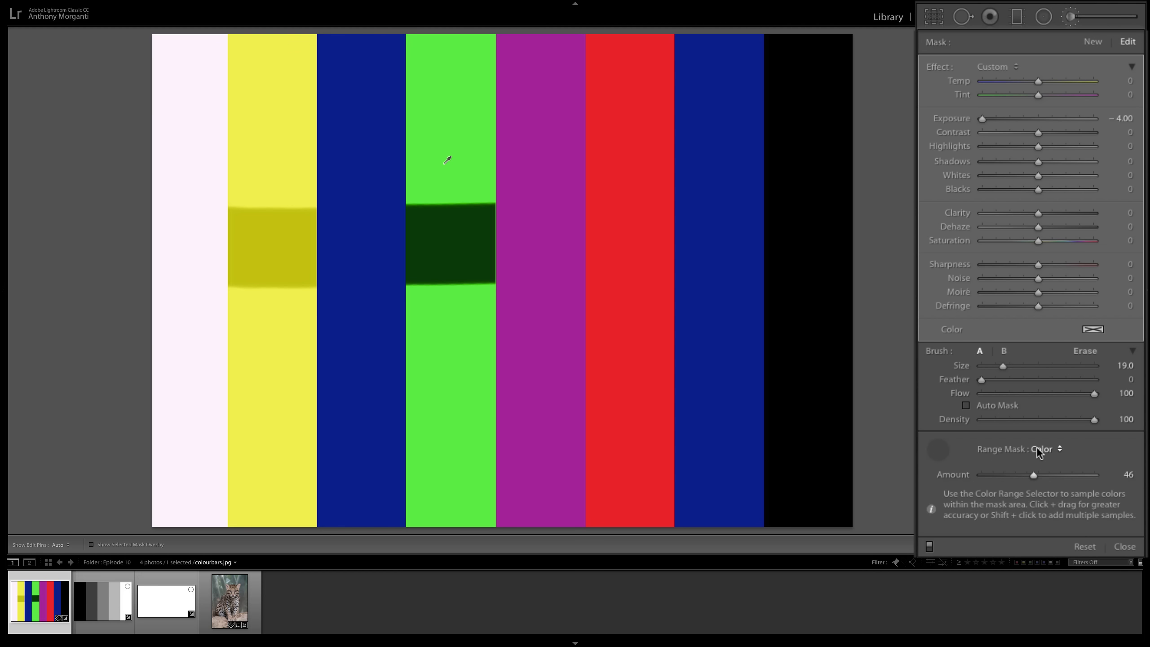
# Step: Delete the range-masked brush adjustment and paint a new horizontal stroke at size 19 across all the color bars
pyautogui.press('BackSpace')
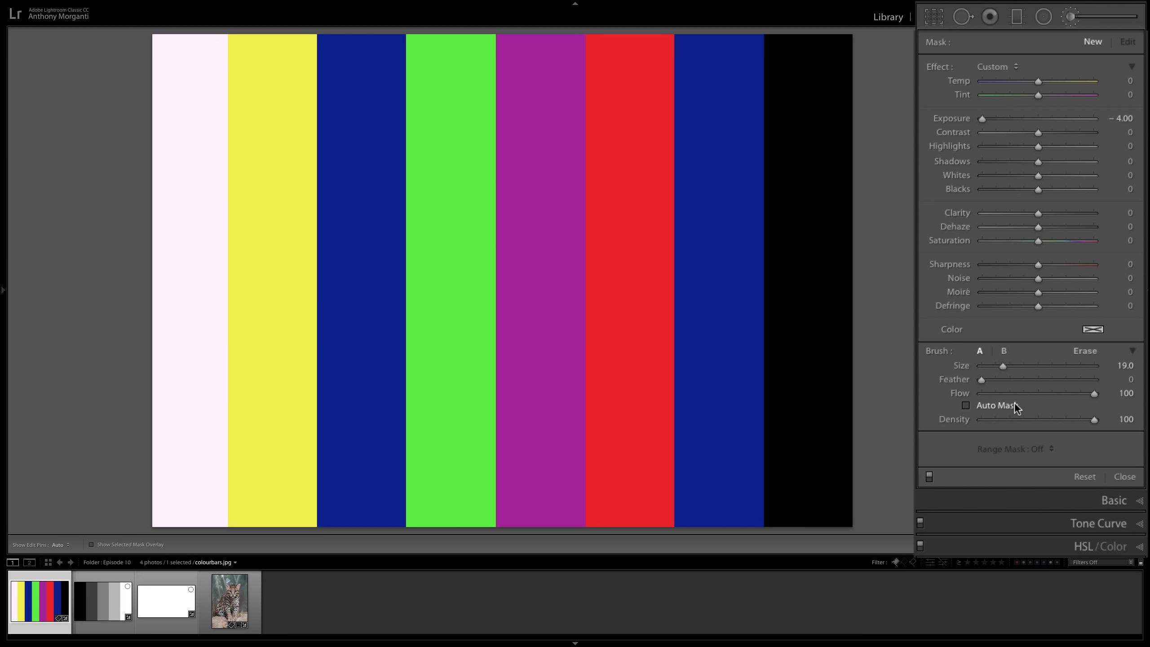
pyautogui.press('h')
pyautogui.click(180, 231)
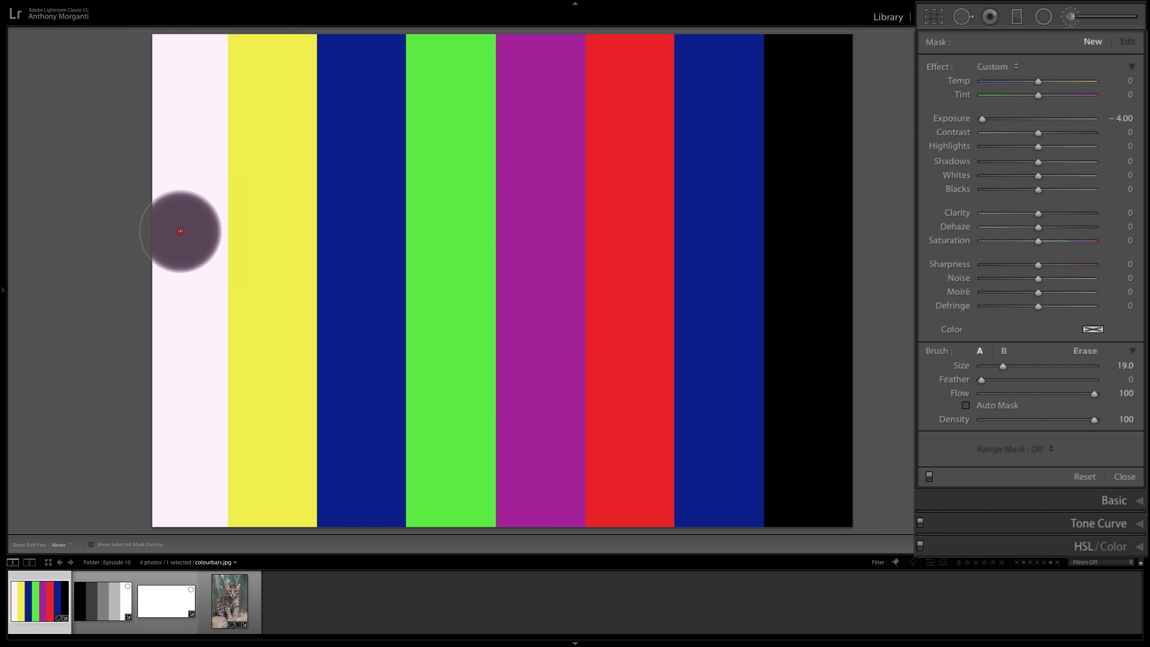
pyautogui.moveTo(180, 232); pyautogui.dragTo(858, 239)
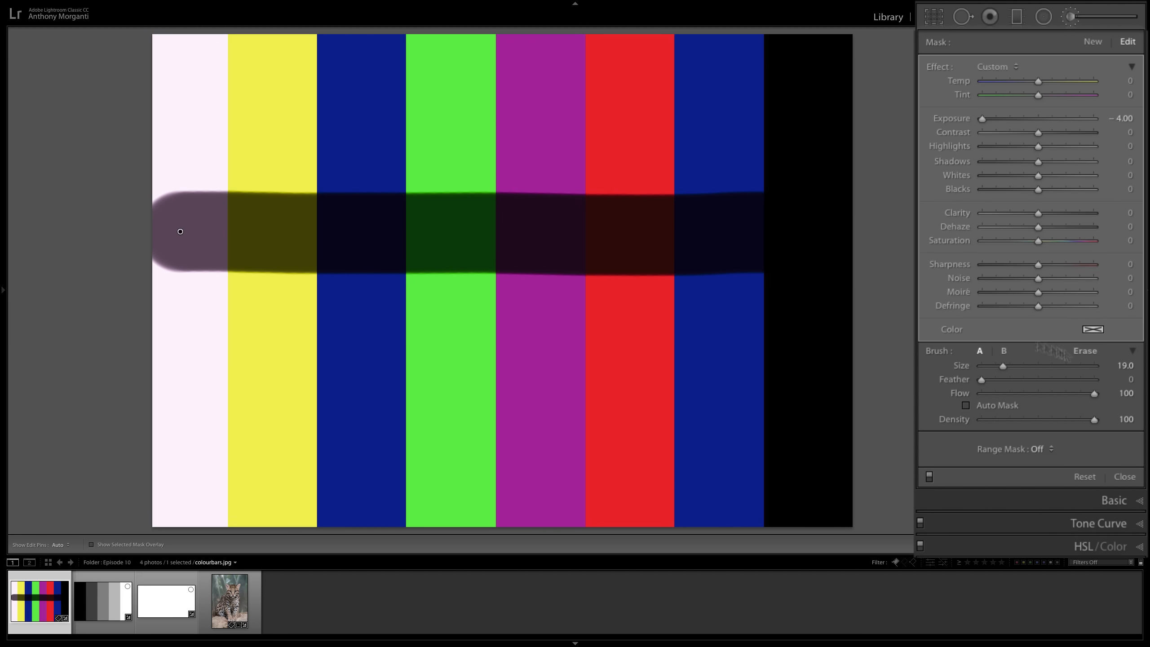
# Step: Apply a Color range mask sampled from both the yellow bar and the blue bar beside the black one, with amount 0
pyautogui.click(1051, 447)
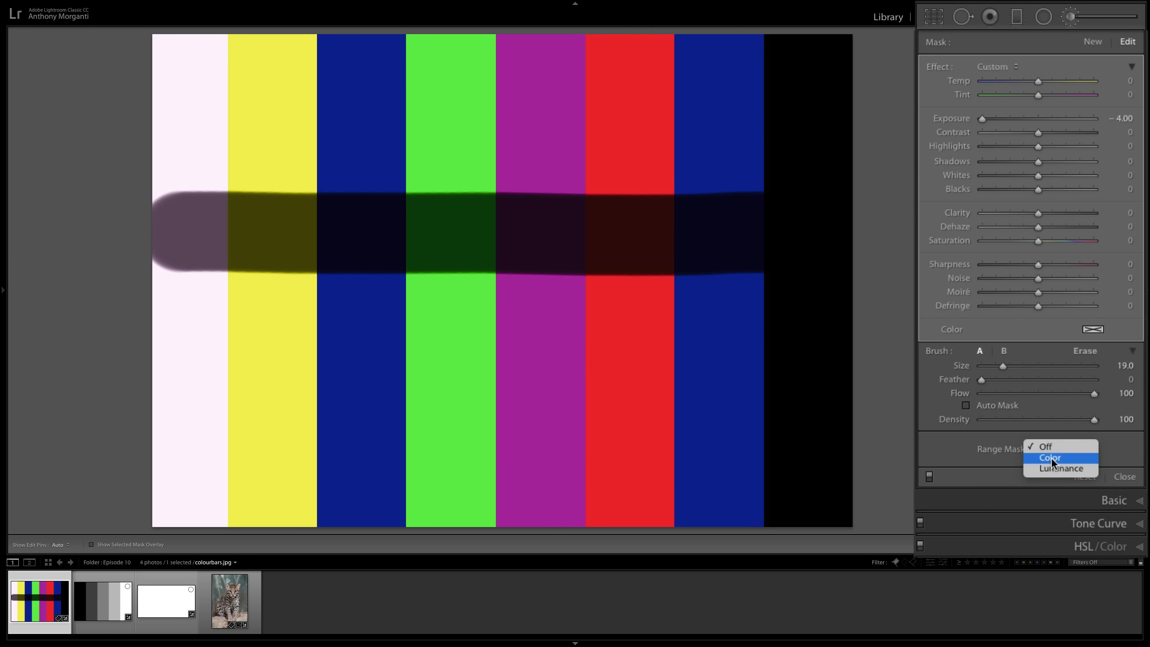
pyautogui.click(1050, 457)
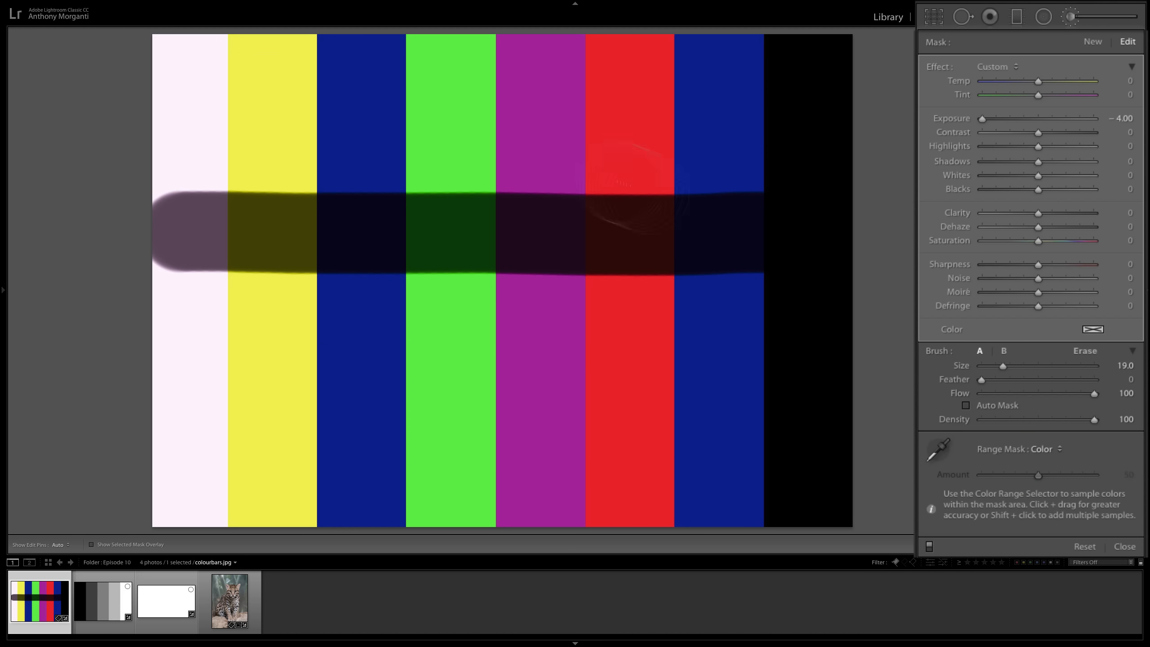
pyautogui.click(942, 451)
pyautogui.click(278, 137)
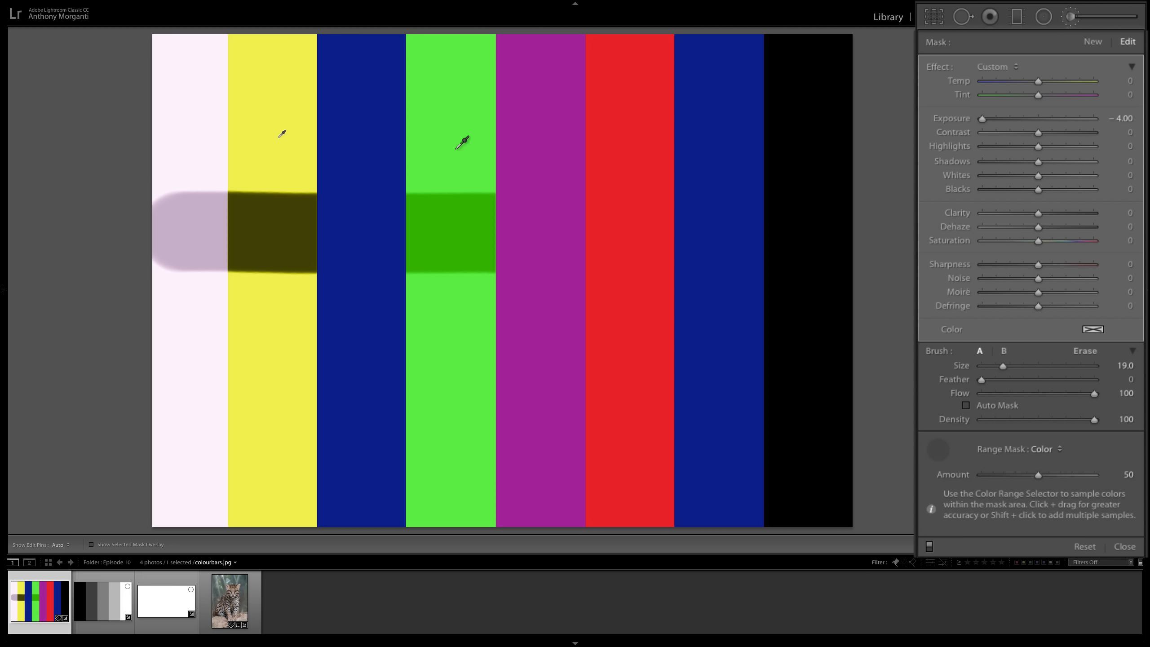
pyautogui.press('shift')
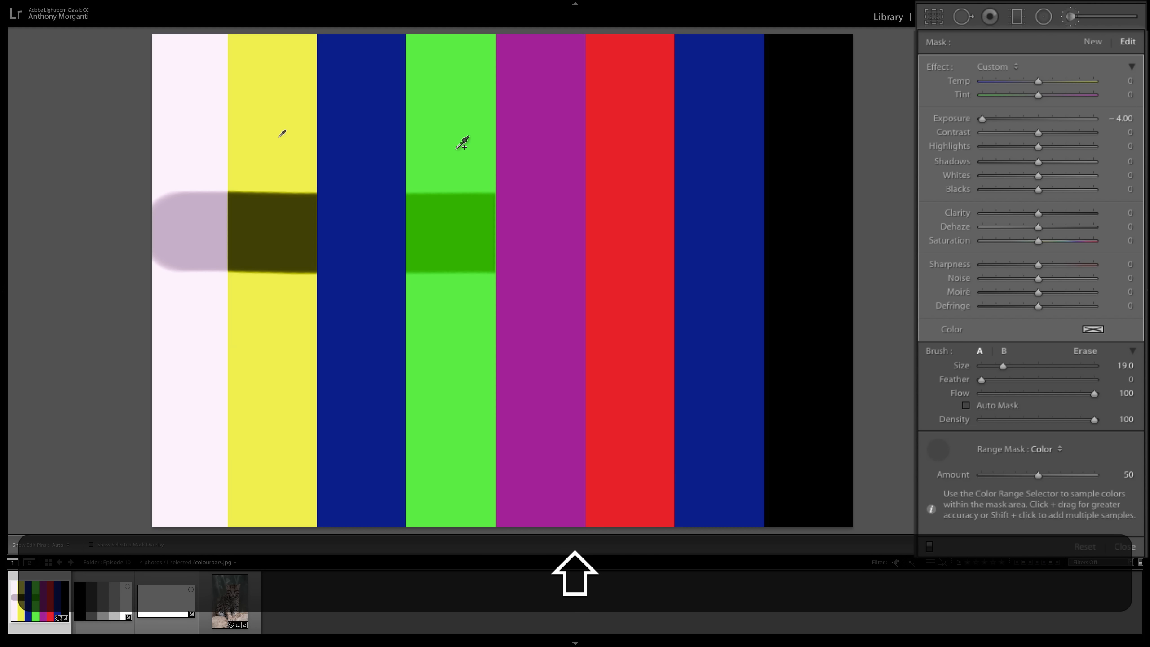
pyautogui.keyDown('shift'); pyautogui.click(718, 151); pyautogui.keyUp('shift')
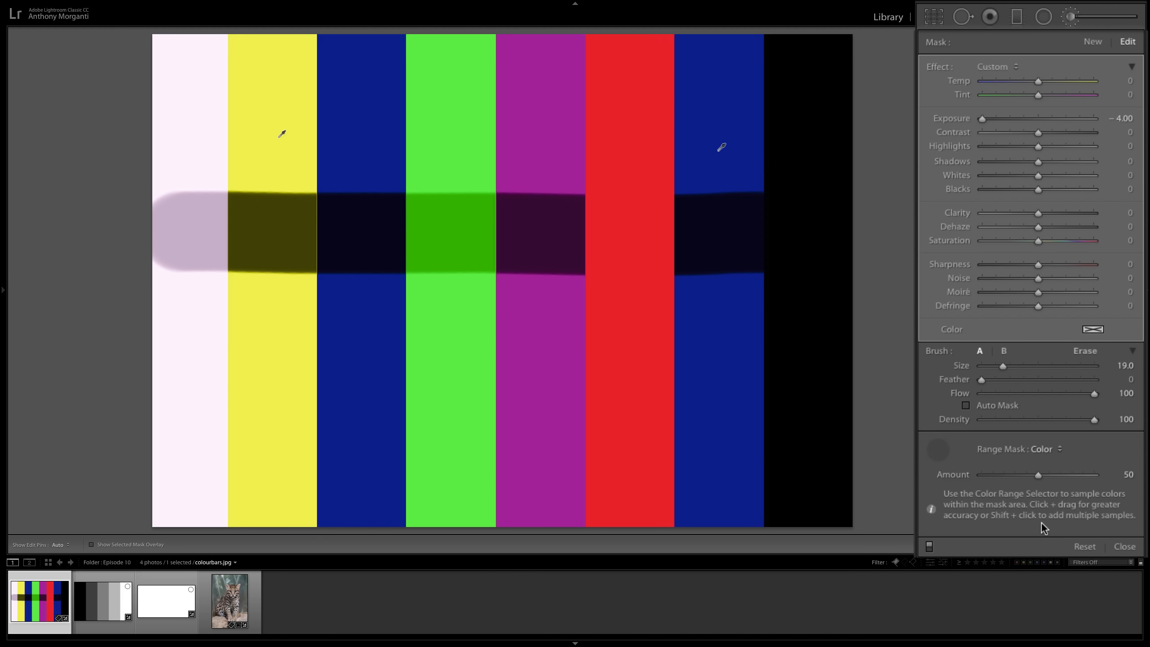
pyautogui.moveTo(1038, 475); pyautogui.dragTo(961, 476)
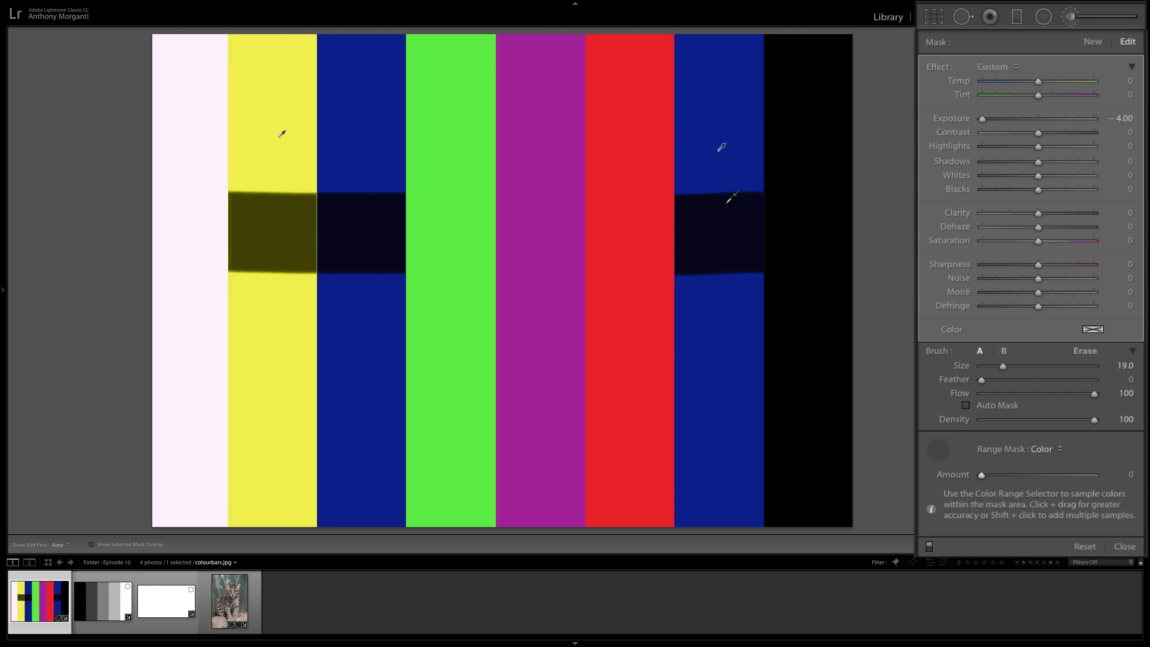
# Step: Delete the brush adjustment and paint a fresh horizontal stroke at brush size 18 across all the color bars
pyautogui.click(938, 447)
pyautogui.click(938, 447)
pyautogui.click(937, 448)
pyautogui.press('BackSpace')
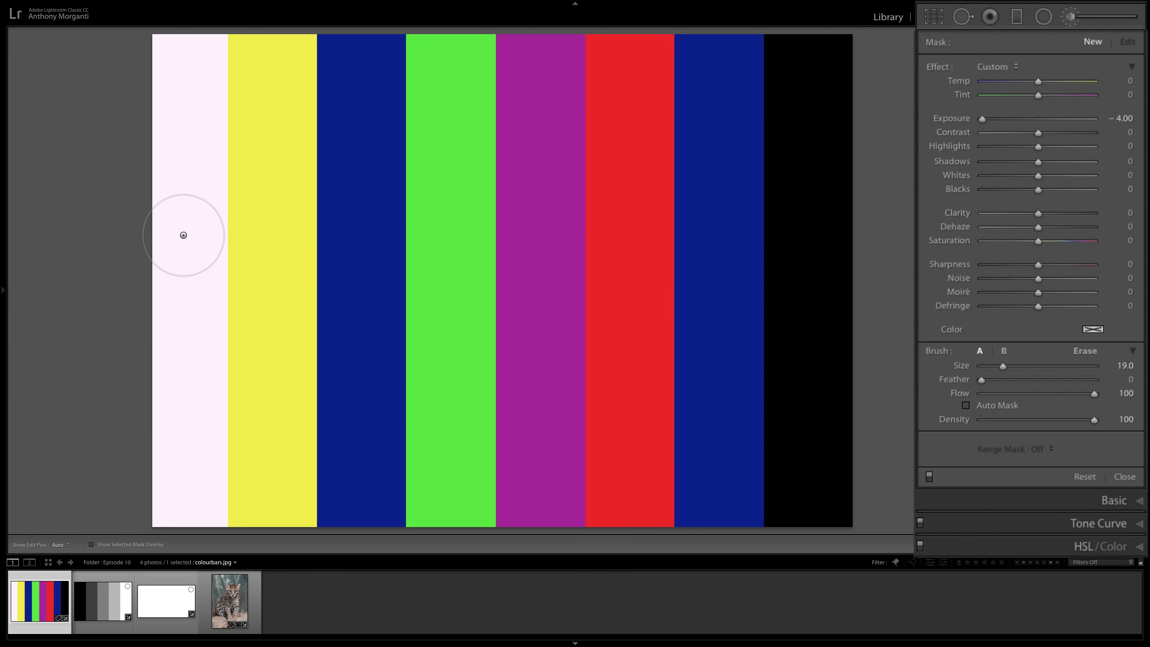
pyautogui.press('[')
pyautogui.press('h')
pyautogui.moveTo(172, 236); pyautogui.dragTo(549, 248)
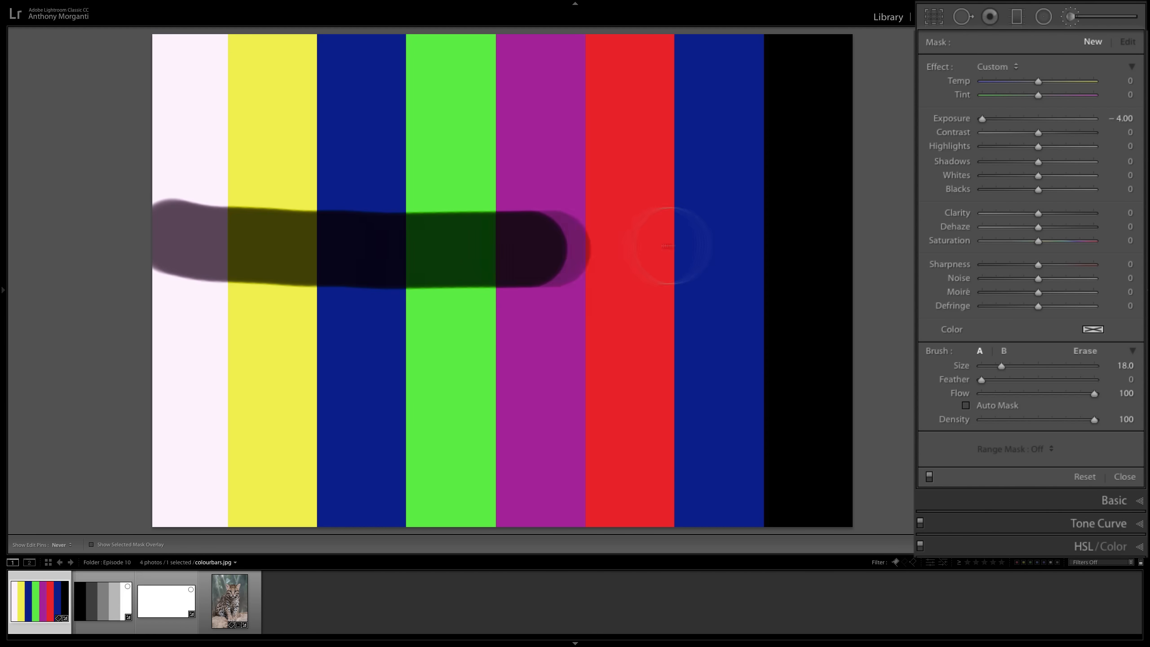
pyautogui.moveTo(669, 246); pyautogui.dragTo(840, 244)
pyautogui.press('h')
# Step: Set the stroke's Range Mask to Color and sample an area spanning the green and purple bars
pyautogui.click(1039, 448)
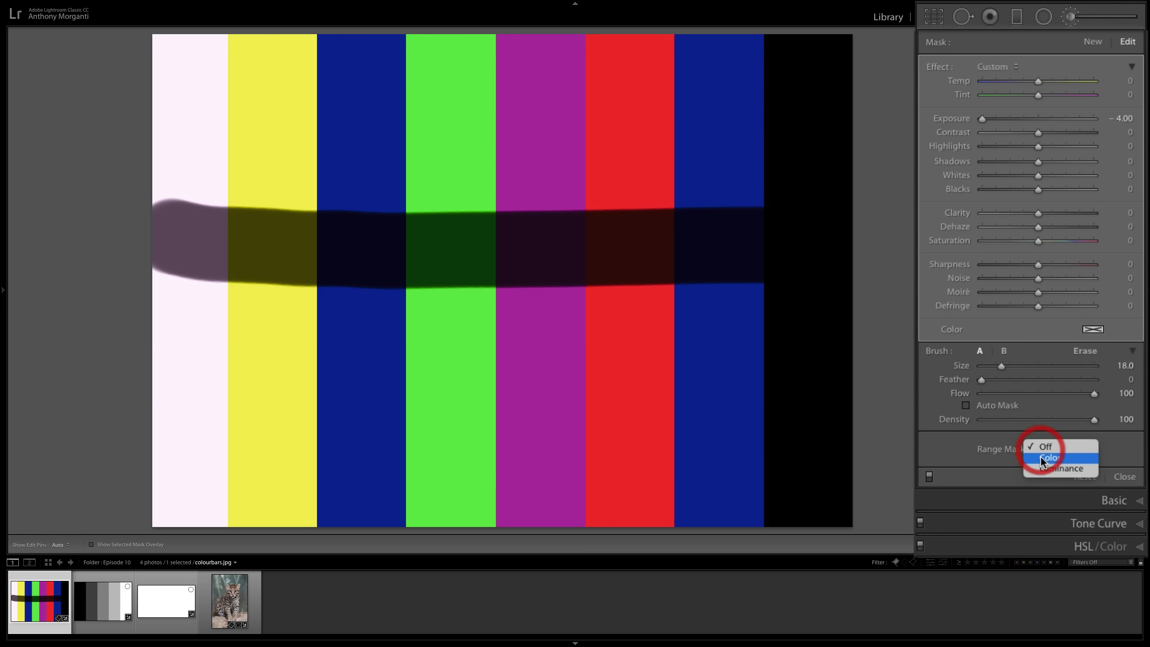
pyautogui.click(1040, 456)
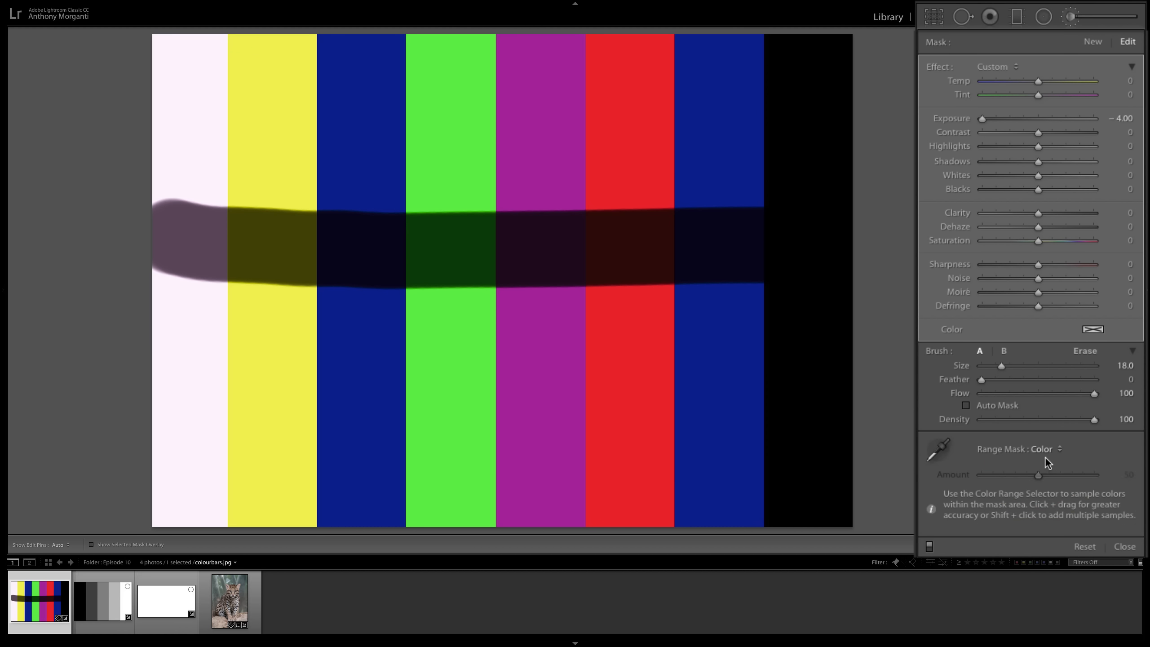
pyautogui.click(941, 455)
pyautogui.moveTo(451, 80); pyautogui.dragTo(560, 104)
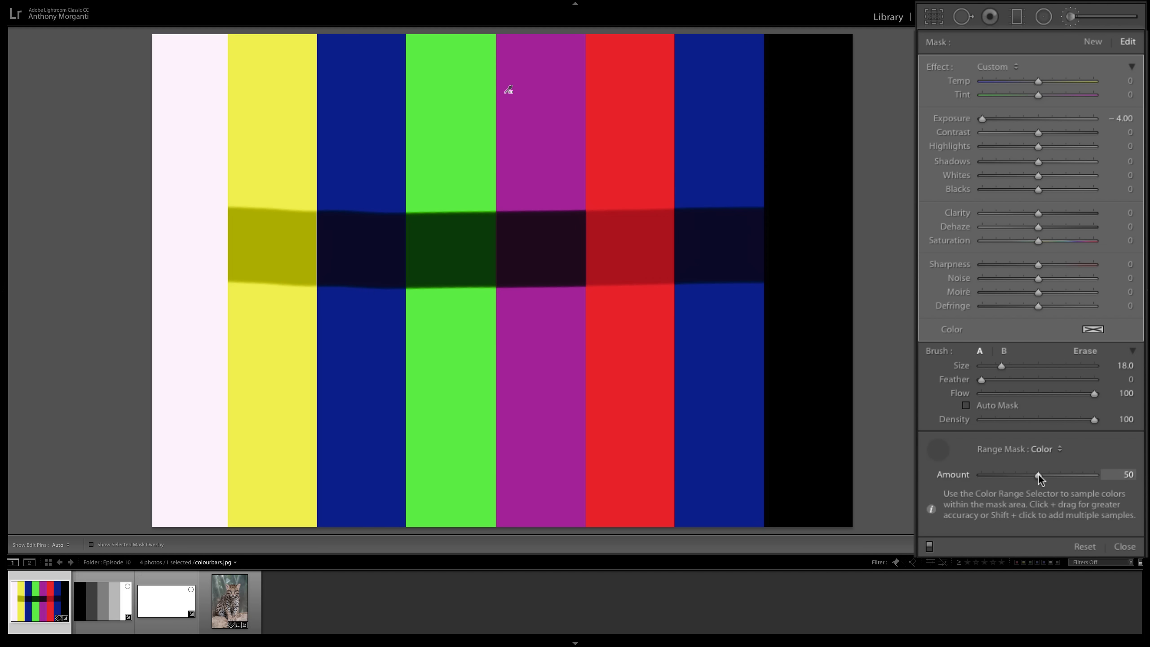
# Step: Set the Color range mask's amount to 0, then delete the brush adjustment from the color bars
pyautogui.moveTo(1039, 473); pyautogui.dragTo(982, 476)
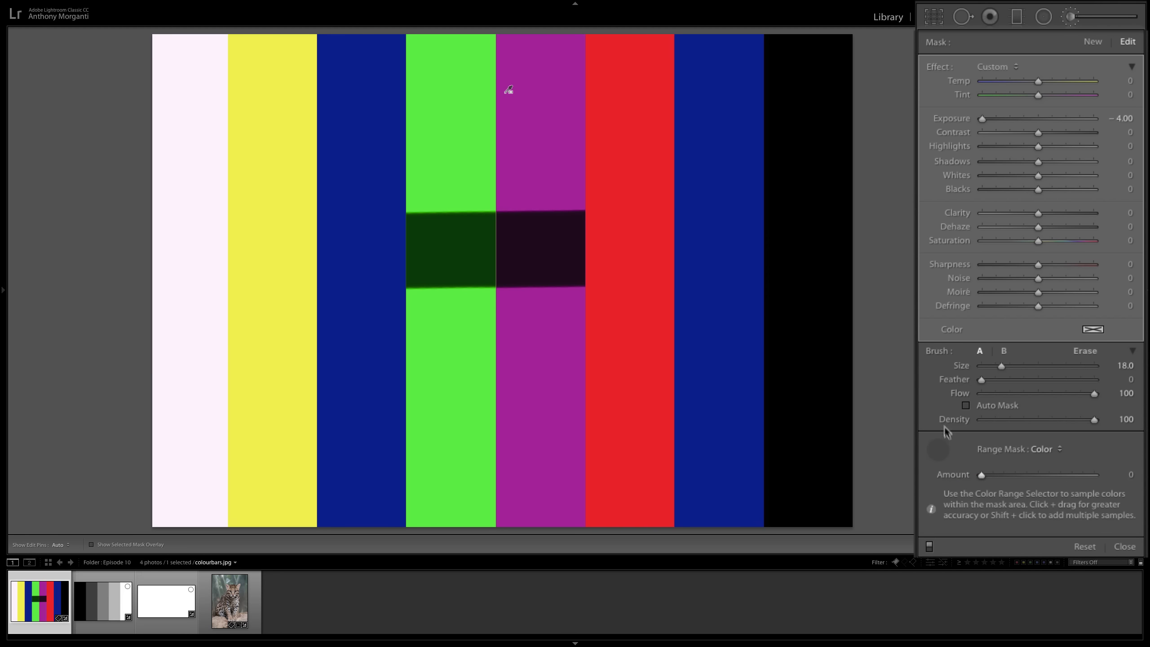
pyautogui.click(938, 449)
pyautogui.press('BackSpace')
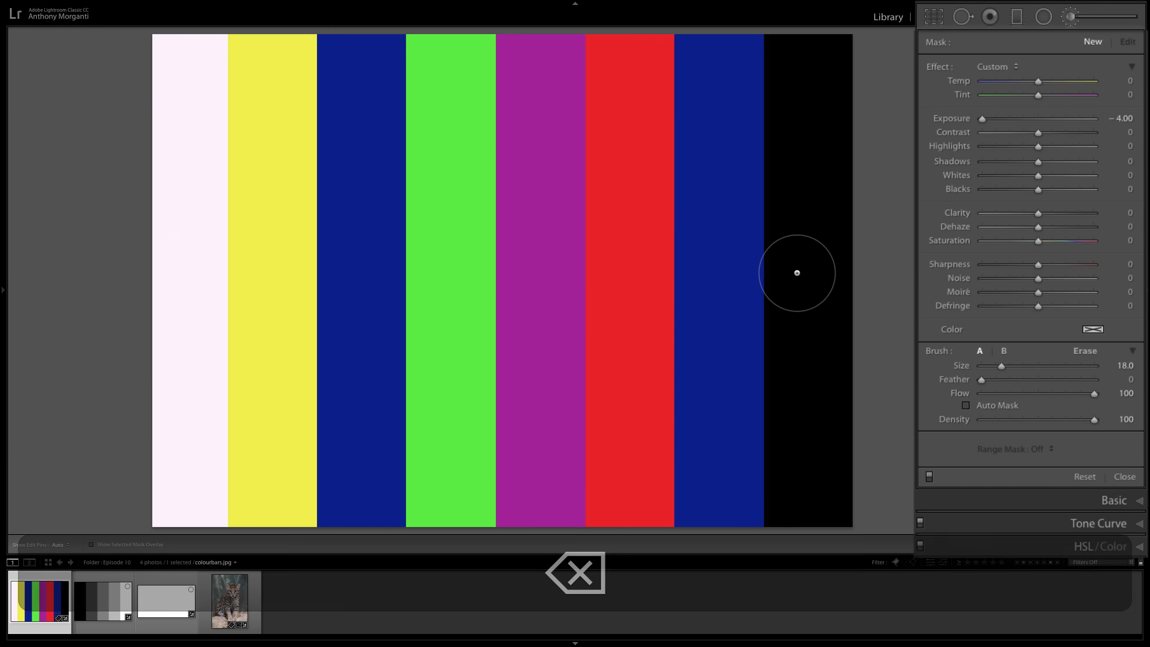
# Step: Paint a new horizontal stroke at brush size 18 across all the color bars and set its Range Mask to Luminance
pyautogui.moveTo(185, 232); pyautogui.dragTo(852, 249)
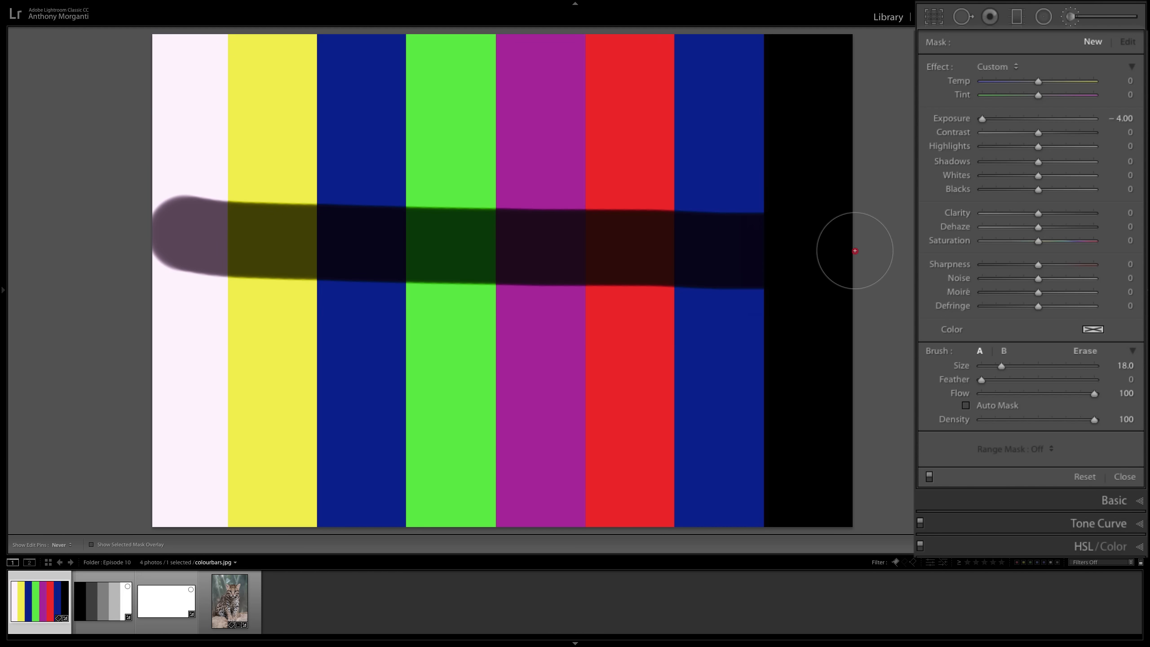
pyautogui.click(1045, 447)
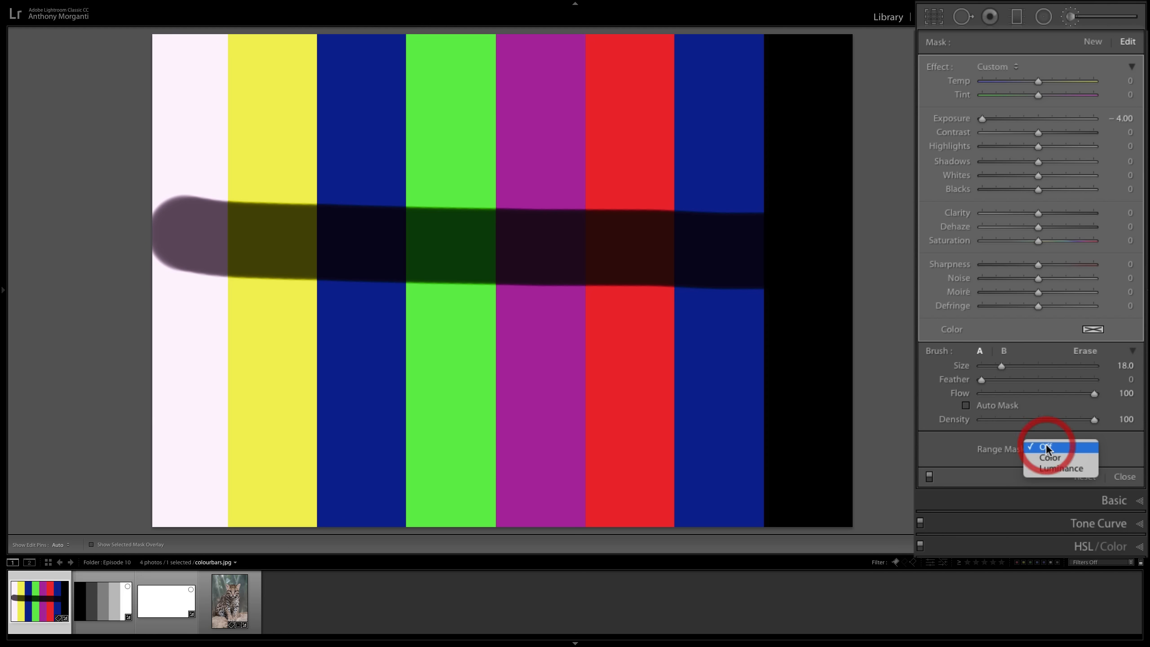
pyautogui.click(1048, 468)
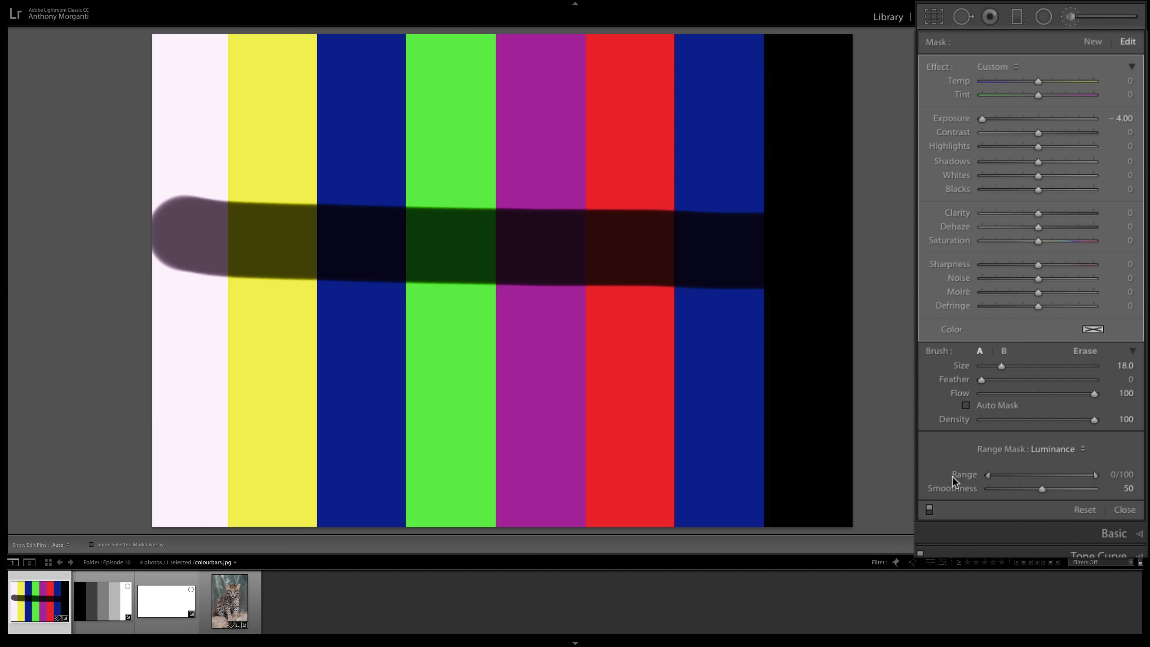
# Step: Try lowering the luminance mask's upper range limit to 5, then restore the range to 0/100
pyautogui.moveTo(1096, 475)
pyautogui.mouseDown()
pyautogui.moveTo(1070, 476)
pyautogui.moveTo(1099, 473)
pyautogui.mouseUp()
pyautogui.click(1092, 476)
pyautogui.moveTo(1097, 476)
pyautogui.mouseDown()
pyautogui.moveTo(974, 473)
pyautogui.moveTo(996, 474)
pyautogui.moveTo(985, 476)
pyautogui.mouseUp()
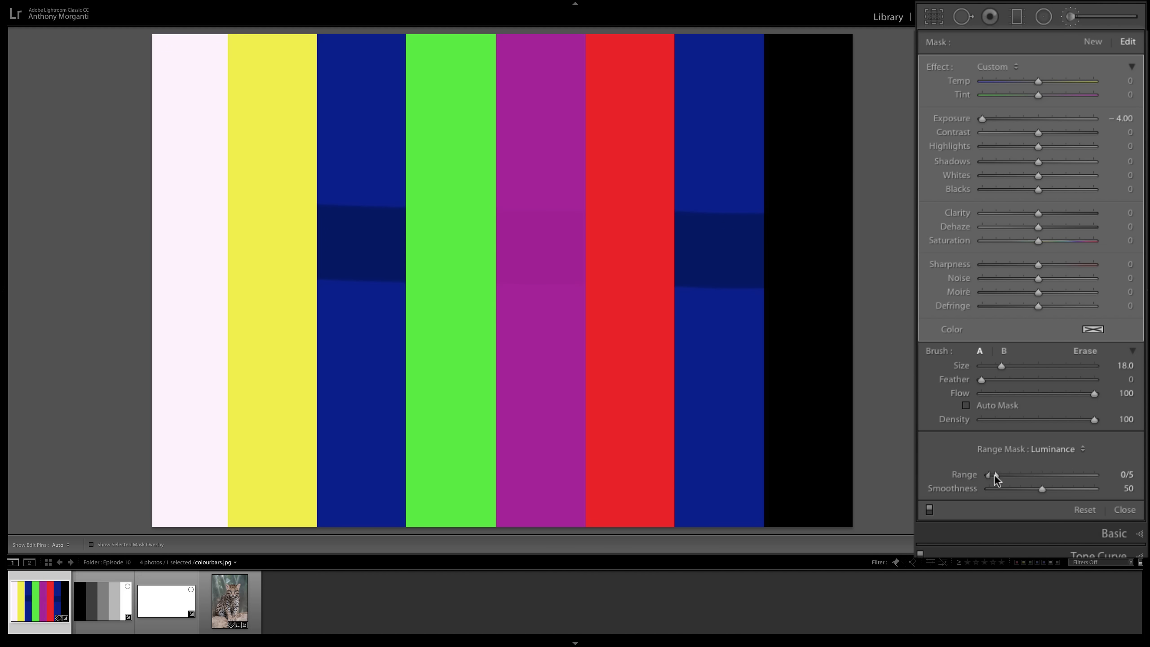
pyautogui.moveTo(995, 475); pyautogui.dragTo(1147, 475)
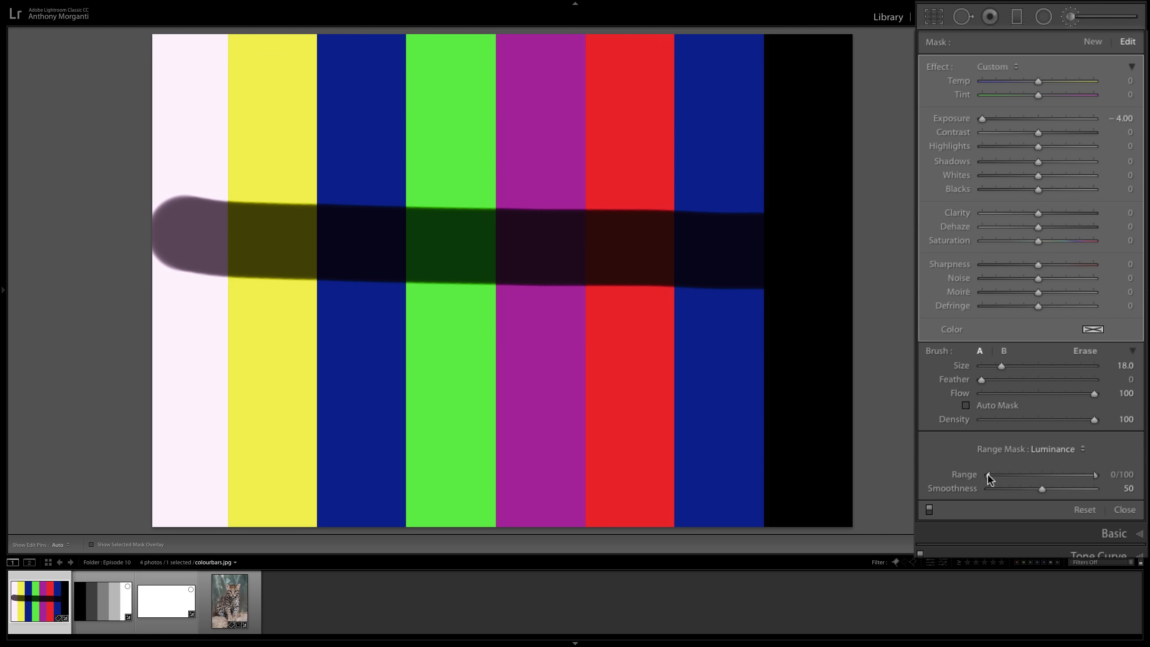
# Step: Set the luminance mask's smoothness to 53 with the range at 0/100, then turn the stroke's Range Mask off
pyautogui.moveTo(988, 475); pyautogui.dragTo(950, 474)
pyautogui.moveTo(1042, 488)
pyautogui.mouseDown()
pyautogui.moveTo(963, 489)
pyautogui.moveTo(1089, 479)
pyautogui.moveTo(987, 479)
pyautogui.moveTo(990, 490)
pyautogui.moveTo(1047, 493)
pyautogui.mouseUp()
pyautogui.moveTo(1041, 496)
pyautogui.mouseDown()
pyautogui.moveTo(989, 477)
pyautogui.moveTo(1079, 480)
pyautogui.moveTo(923, 473)
pyautogui.mouseUp()
pyautogui.moveTo(1041, 489)
pyautogui.mouseDown()
pyautogui.moveTo(968, 492)
pyautogui.moveTo(1001, 475)
pyautogui.moveTo(1060, 479)
pyautogui.moveTo(935, 476)
pyautogui.moveTo(1093, 488)
pyautogui.mouseUp()
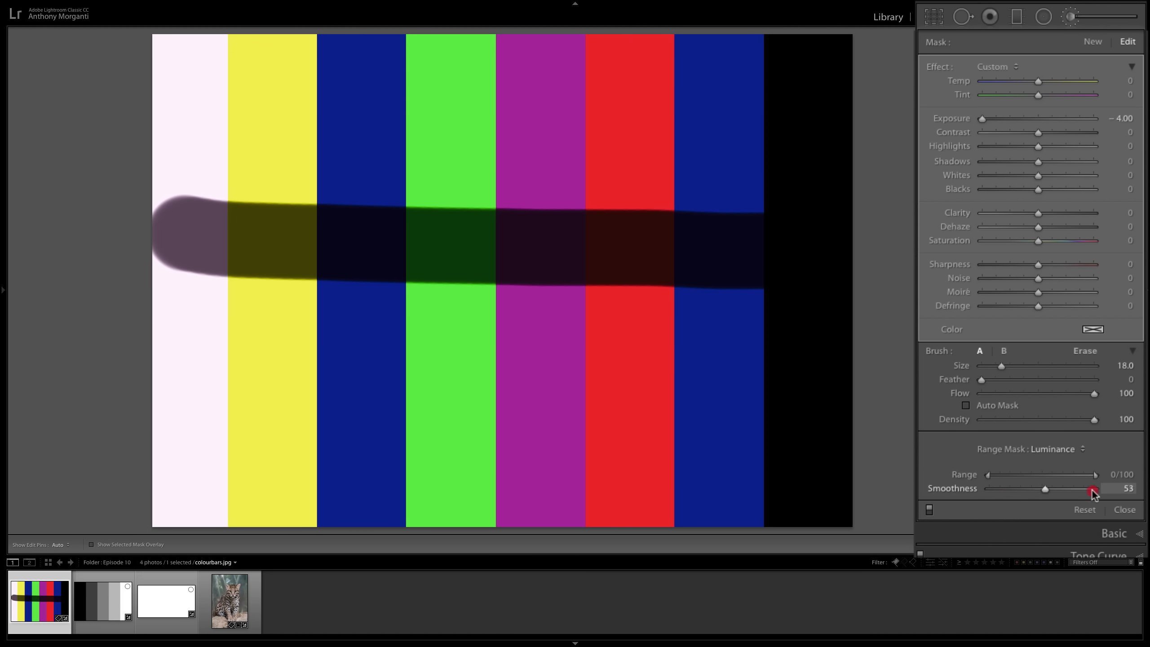
pyautogui.moveTo(987, 479)
pyautogui.mouseDown()
pyautogui.moveTo(1128, 478)
pyautogui.moveTo(946, 488)
pyautogui.mouseUp()
pyautogui.moveTo(1096, 477); pyautogui.dragTo(1146, 481)
pyautogui.moveTo(989, 489); pyautogui.dragTo(1045, 488)
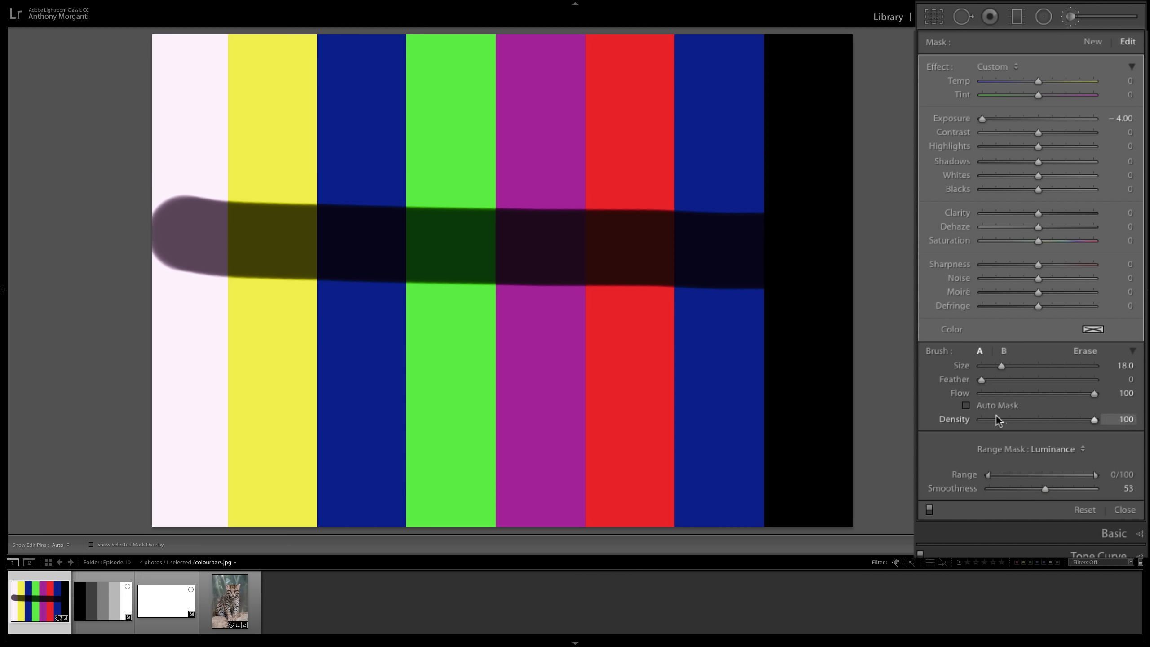
pyautogui.click(1042, 451)
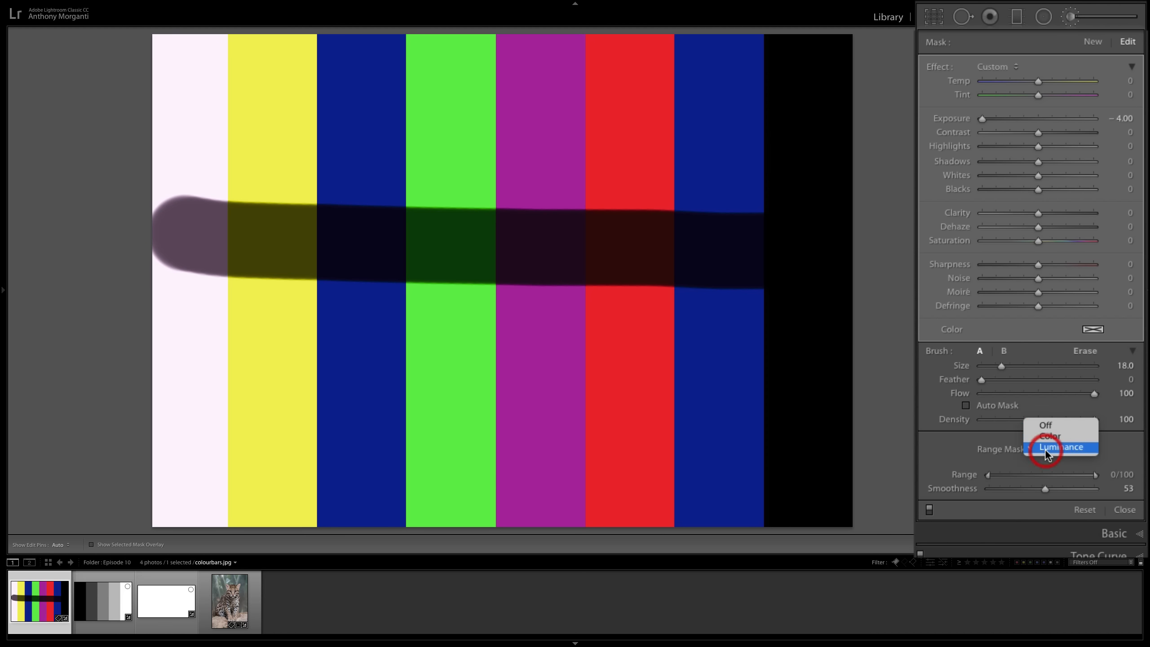
pyautogui.click(1049, 424)
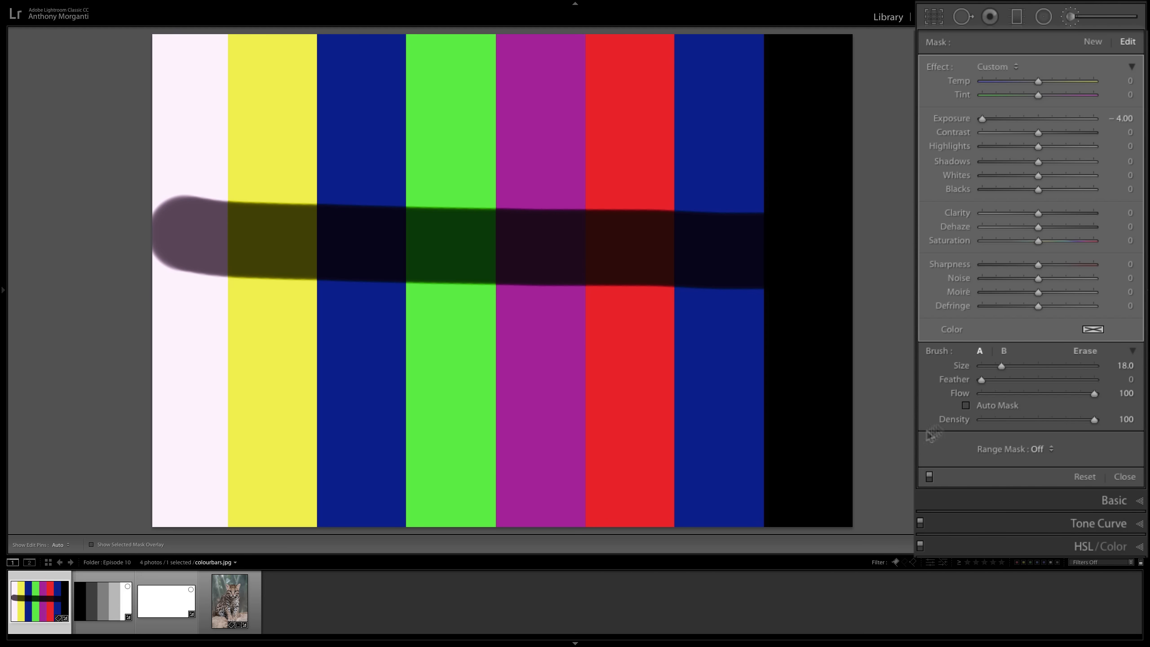
# Step: Switch to the wild cat photo _DSC6563.nef and set the brush feather to 46
pyautogui.click(238, 595)
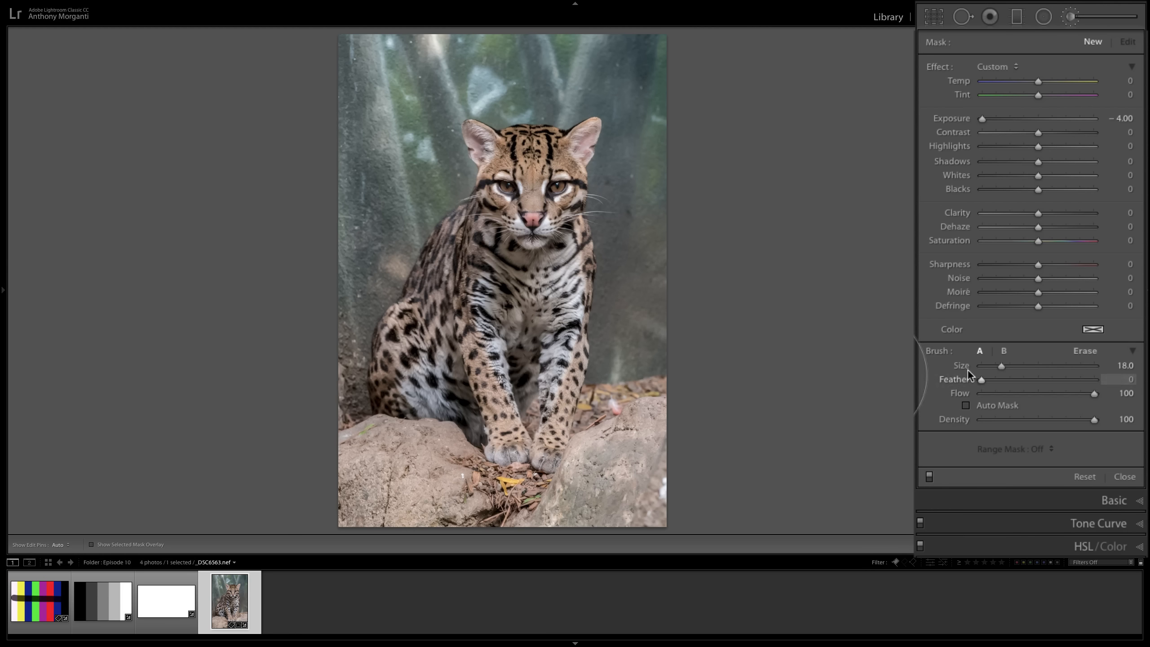
pyautogui.moveTo(981, 380); pyautogui.dragTo(1034, 383)
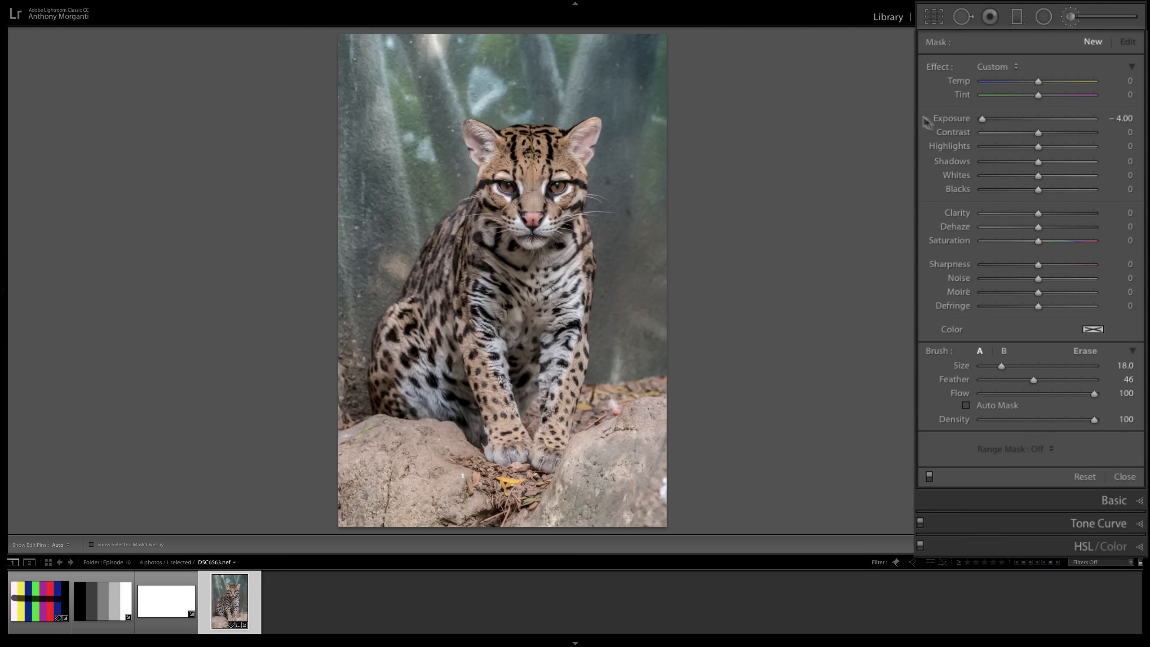
# Step: Set the brush effect to highlights −86, blacks 42 and clarity −26, then reset all the effect sliders
pyautogui.moveTo(1039, 146); pyautogui.dragTo(989, 146)
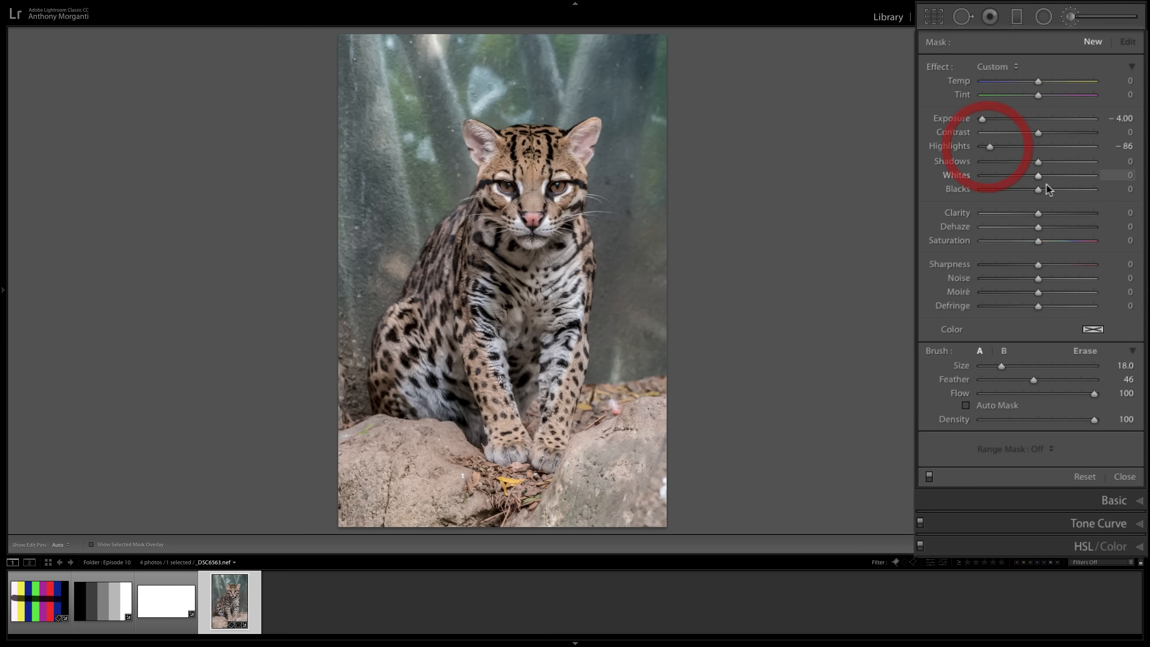
pyautogui.moveTo(1039, 188)
pyautogui.mouseDown()
pyautogui.moveTo(1061, 188)
pyautogui.moveTo(1025, 214)
pyautogui.mouseUp()
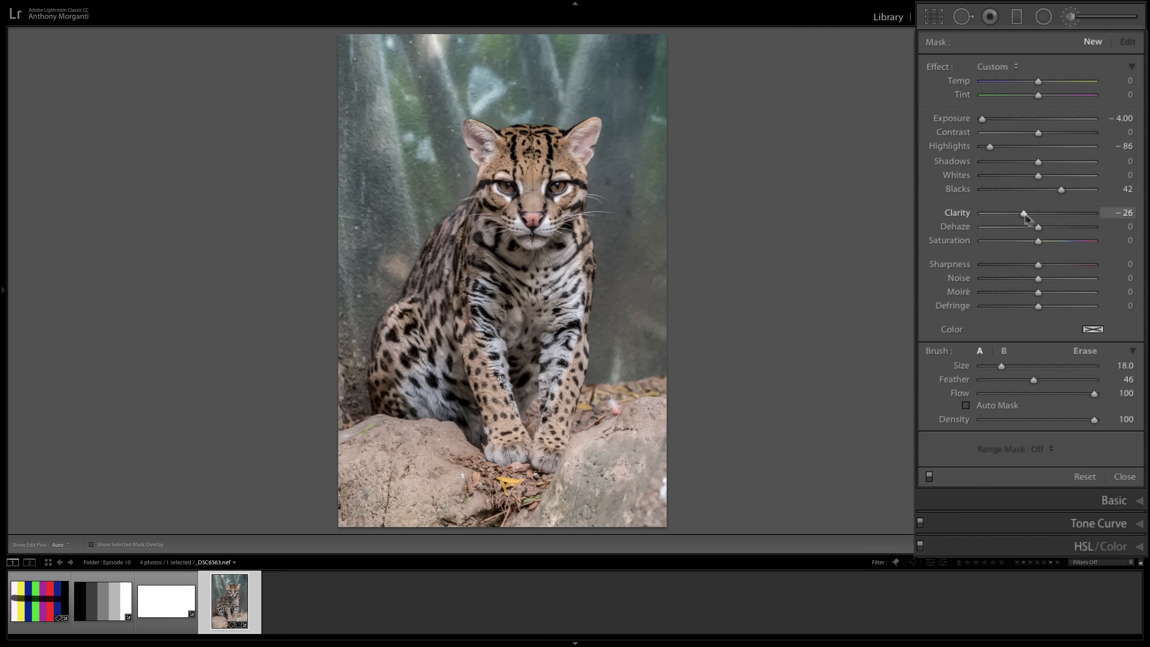
pyautogui.doubleClick(937, 68)
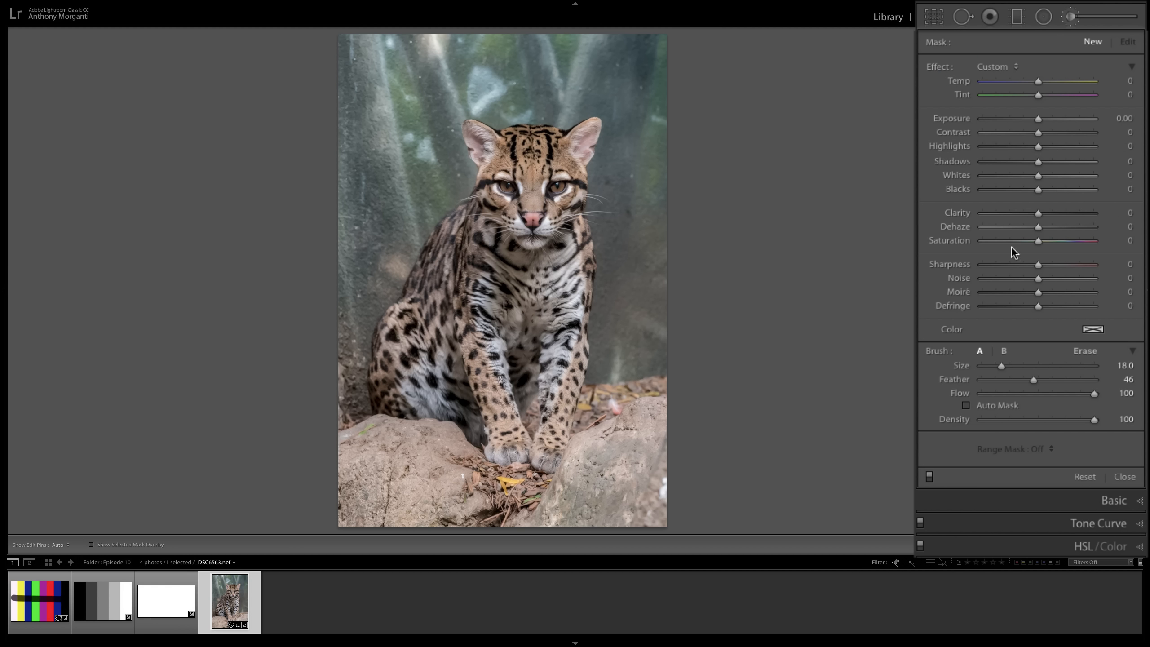
# Step: Set test effect values of tint −39, exposure 3.57 and highlights 62, then reset every effect setting
pyautogui.press('alt')
pyautogui.press('alt')
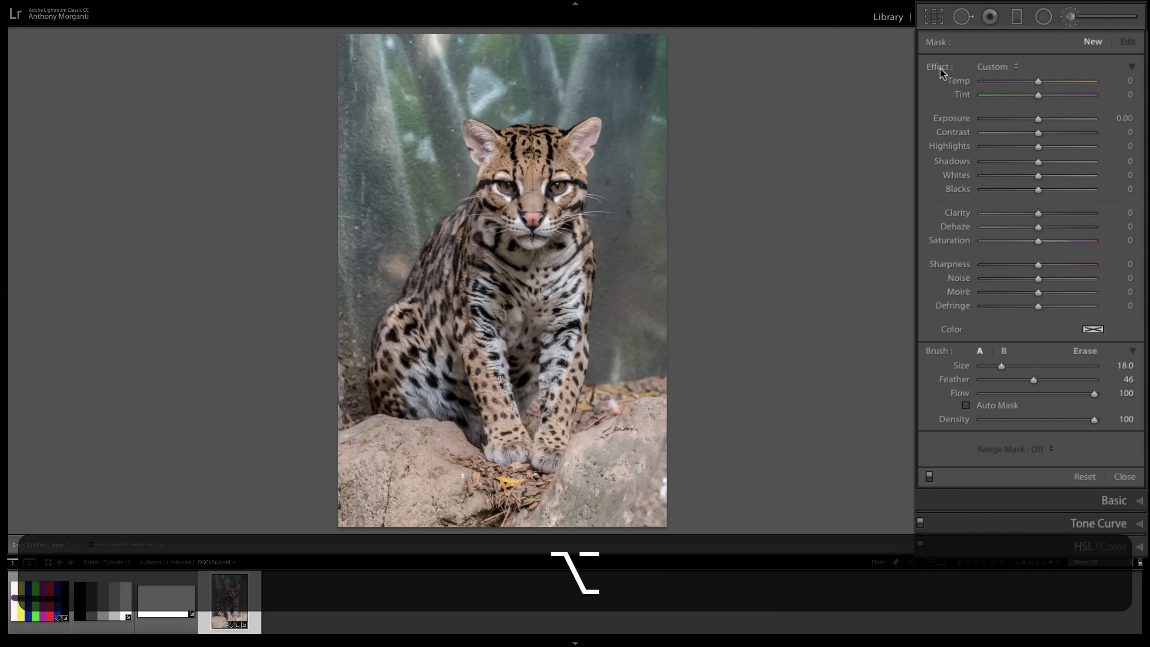
pyautogui.moveTo(1038, 95); pyautogui.dragTo(1073, 146)
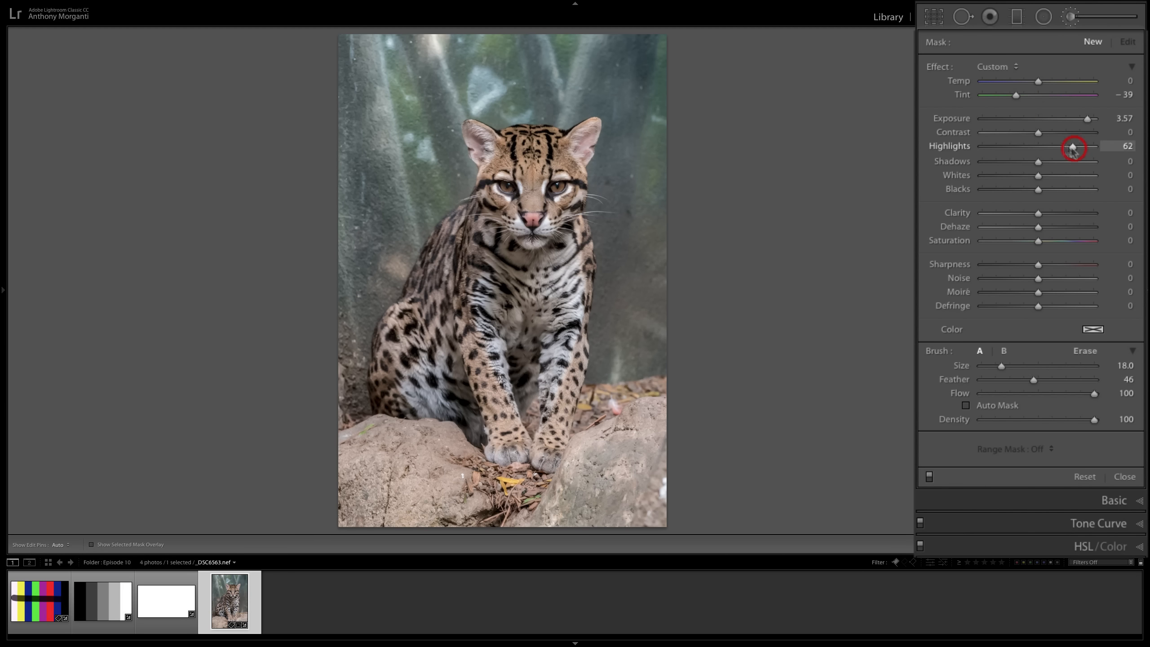
pyautogui.press('alt')
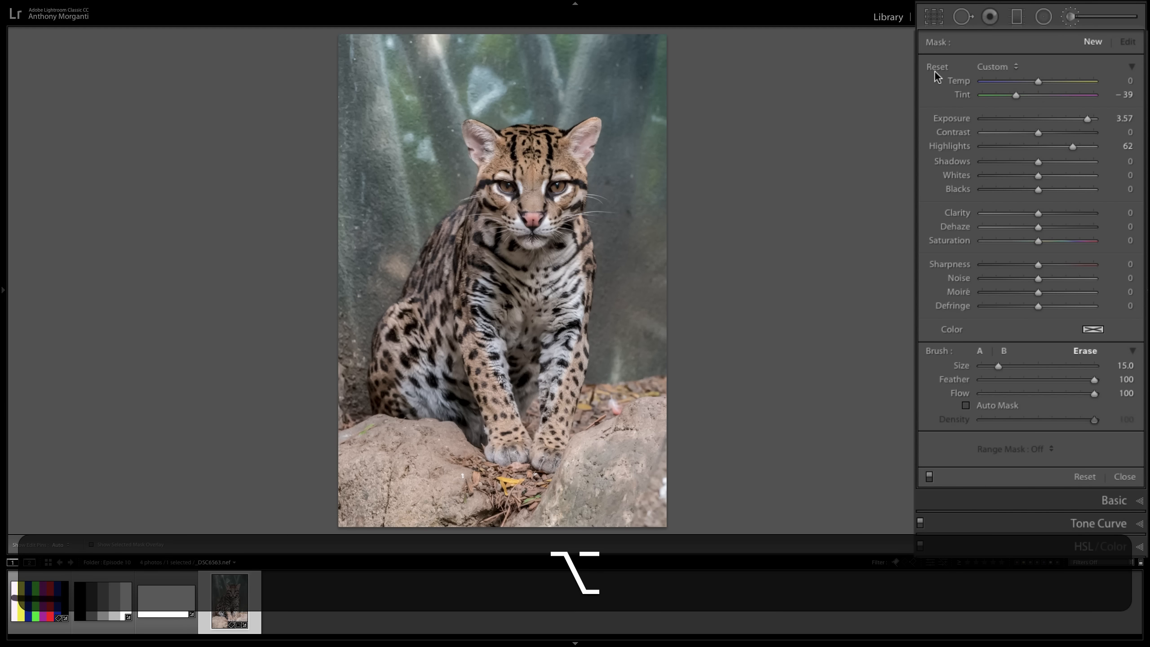
pyautogui.click(937, 68)
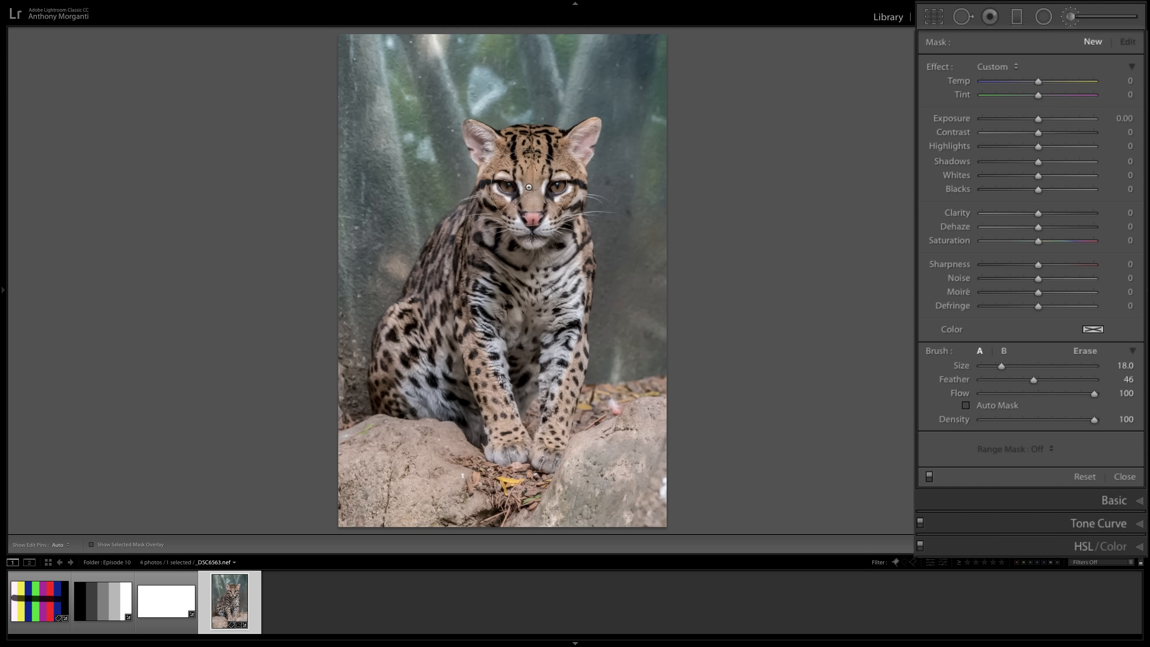
# Step: Reduce the brush size to 4 for the cat's eyes and choose the Iris Enhance effect preset
pyautogui.press('space')
pyautogui.click(534, 185)
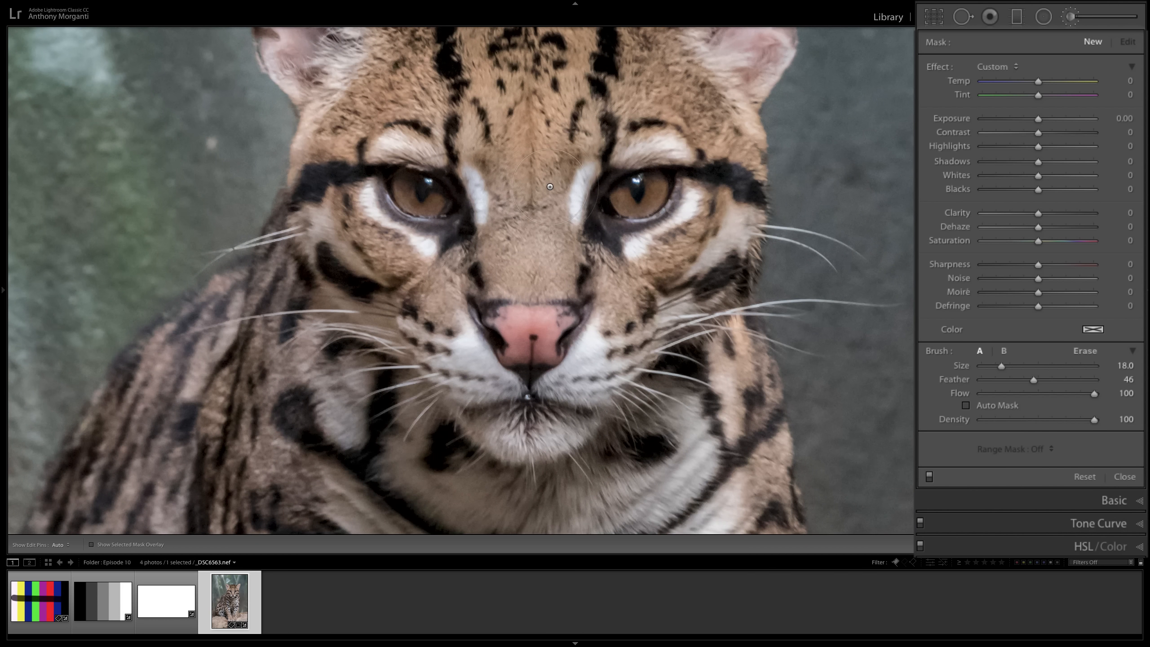
pyautogui.press('space')
pyautogui.moveTo(580, 192)
pyautogui.mouseDown()
pyautogui.moveTo(525, 194)
pyautogui.moveTo(576, 198)
pyautogui.mouseUp()
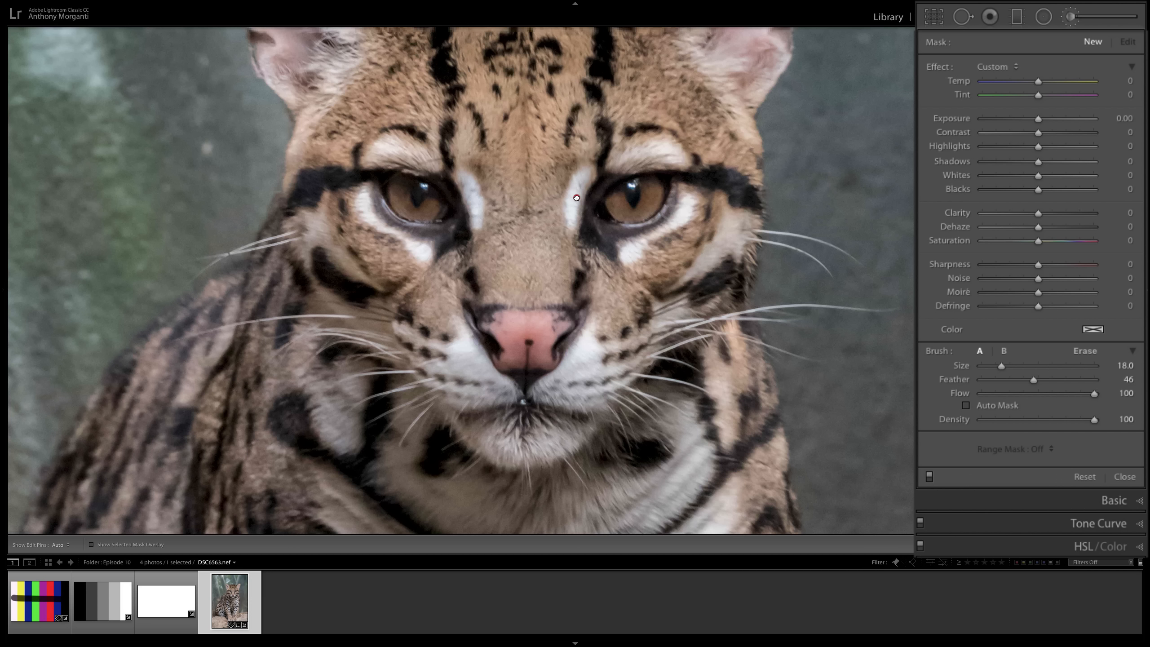
pyautogui.scroll(-5, 629, 205)
pyautogui.scroll(-3, 629, 205)
pyautogui.click(1008, 68)
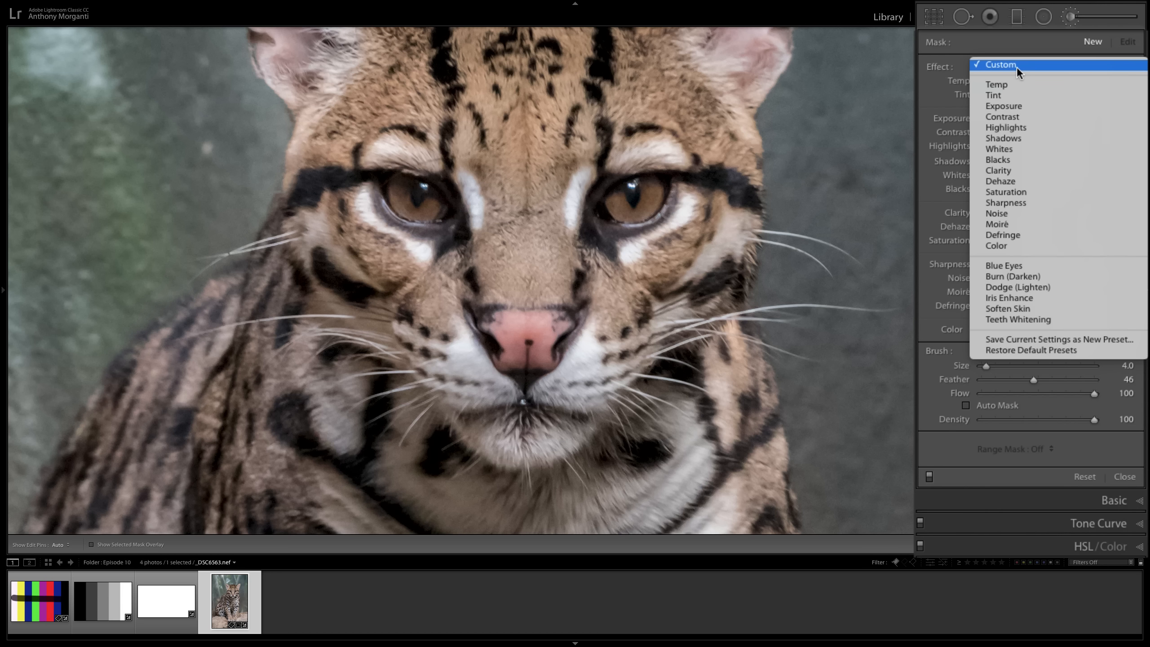
pyautogui.click(1019, 299)
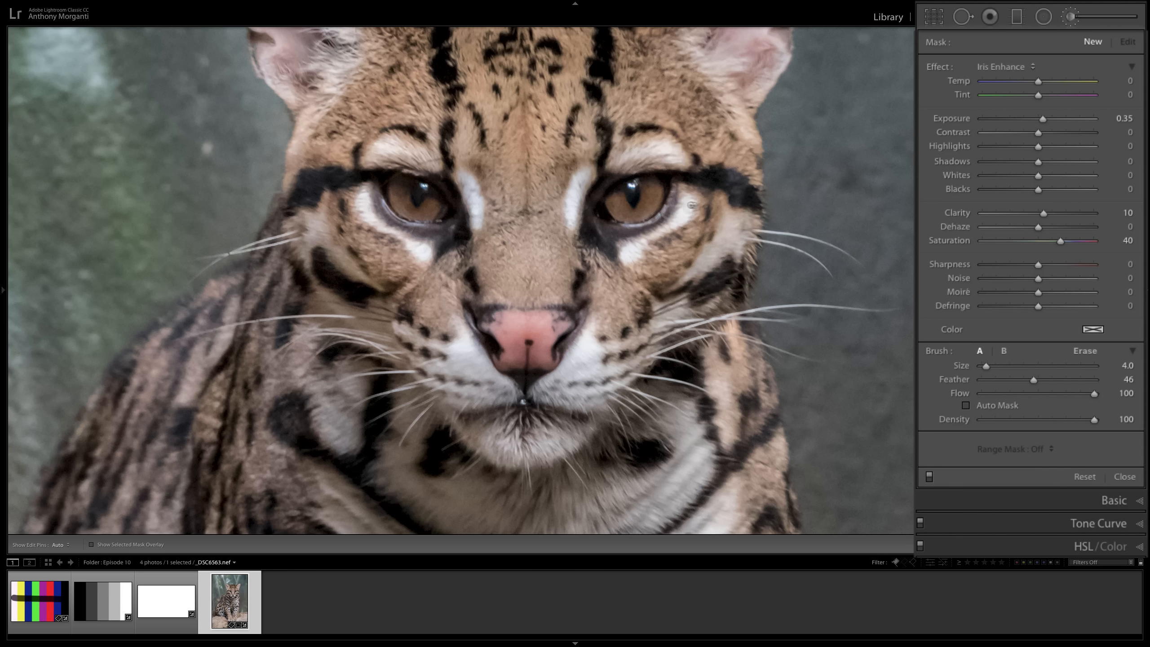
# Step: Paint the Iris Enhance adjustment over the irises of both of the cat's eyes
pyautogui.press('h')
pyautogui.moveTo(620, 204)
pyautogui.mouseDown()
pyautogui.moveTo(644, 212)
pyautogui.moveTo(647, 189)
pyautogui.moveTo(647, 207)
pyautogui.moveTo(651, 191)
pyautogui.moveTo(619, 194)
pyautogui.moveTo(638, 211)
pyautogui.mouseUp()
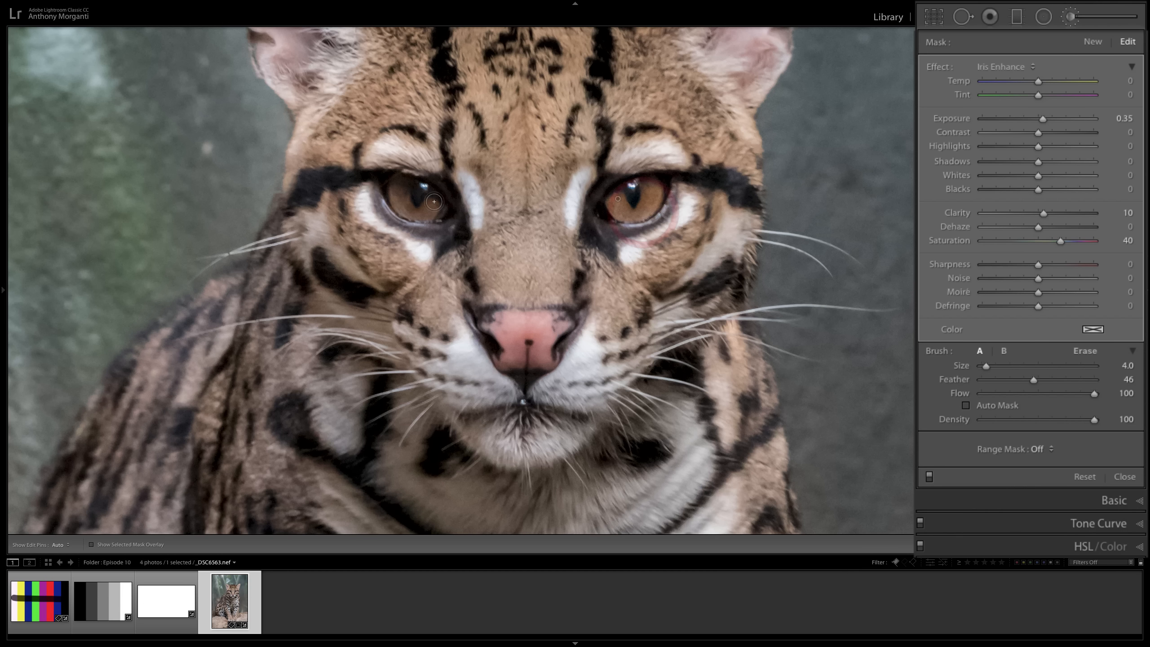
pyautogui.moveTo(400, 203)
pyautogui.mouseDown()
pyautogui.moveTo(433, 200)
pyautogui.moveTo(422, 208)
pyautogui.mouseUp()
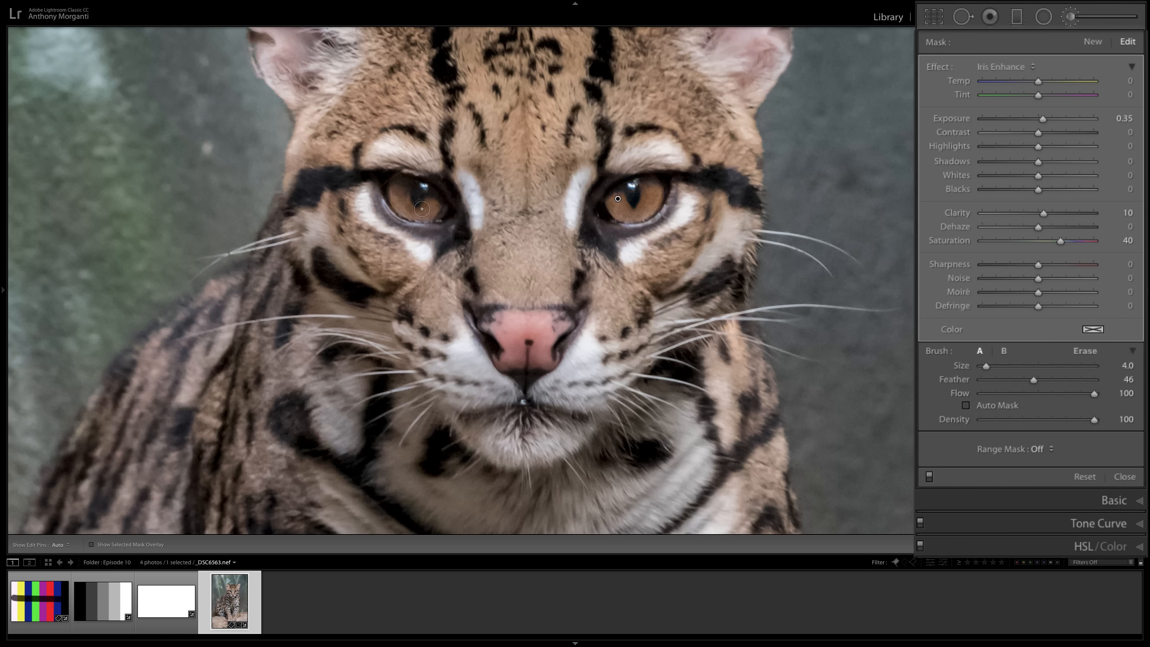
# Step: Temporarily switch the brush to Erase, reduce it to size 10, and erase from the forehead toward the inner eye area
pyautogui.press('alt')
pyautogui.press('alt')
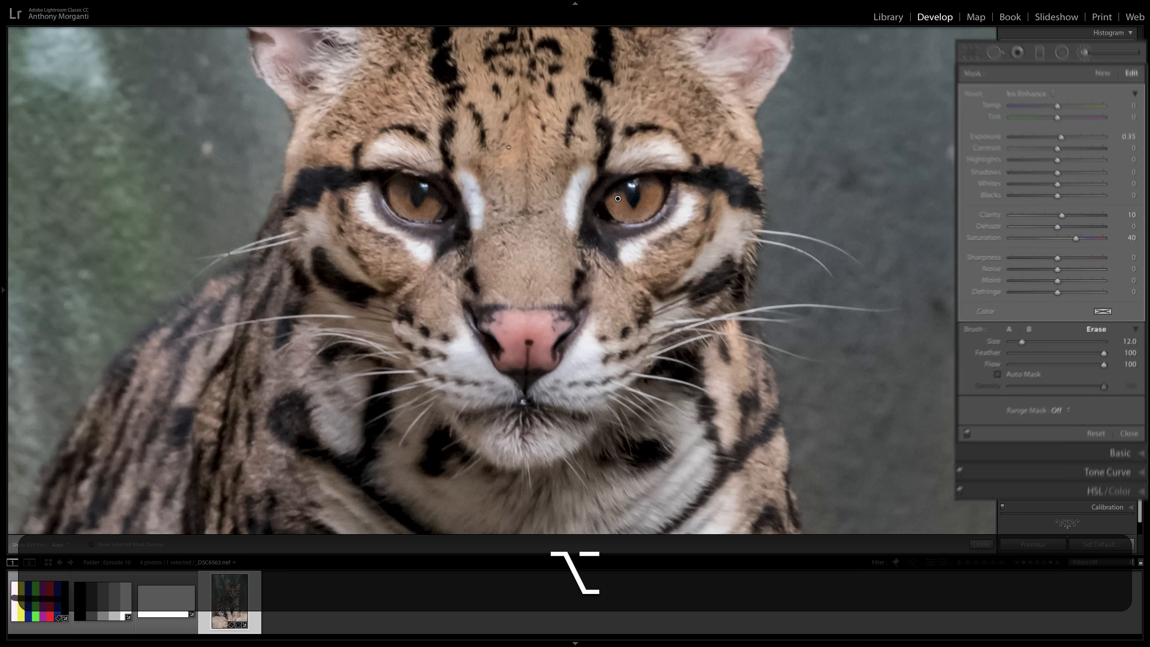
pyautogui.scroll(-4, 509, 148)
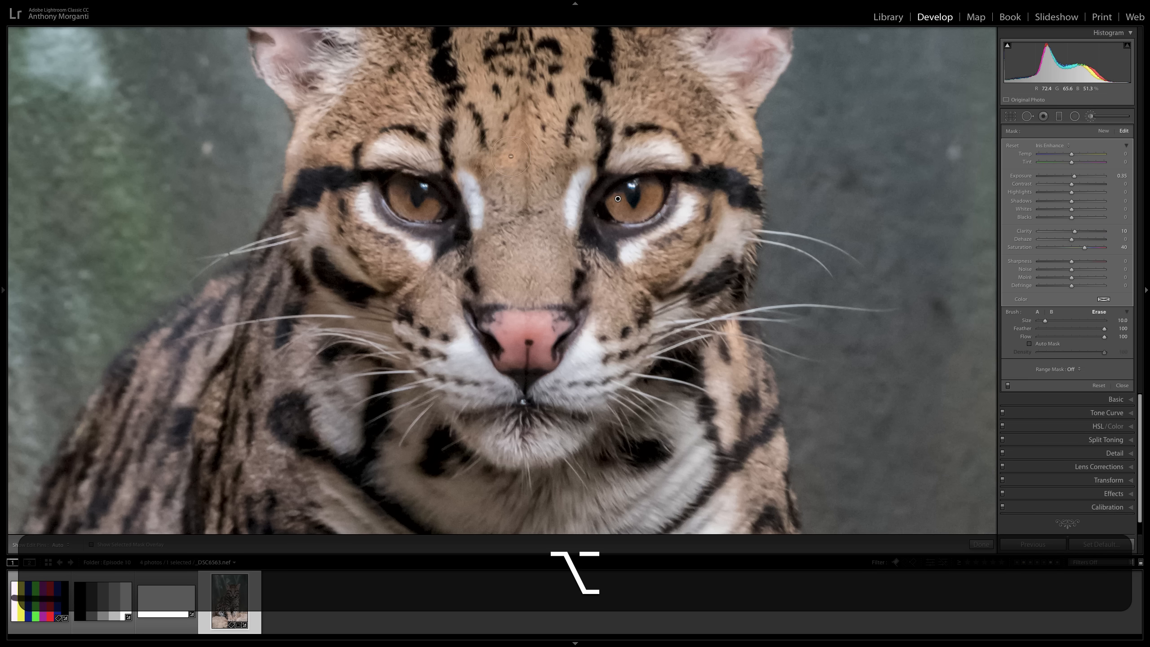
pyautogui.moveTo(511, 156)
pyautogui.mouseDown()
pyautogui.moveTo(470, 180)
pyautogui.moveTo(453, 180)
pyautogui.moveTo(457, 171)
pyautogui.mouseUp()
pyautogui.scroll(-3, 618, 199)
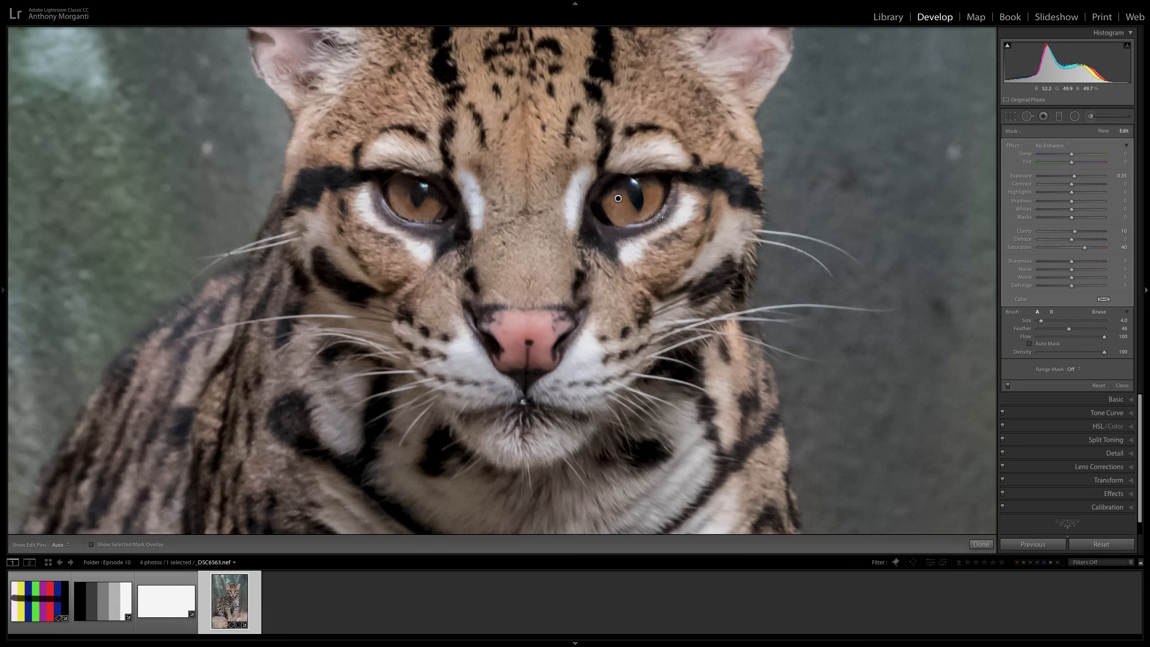
# Step: Hide the toolbar below the photo and show it again
pyautogui.moveTo(619, 199)
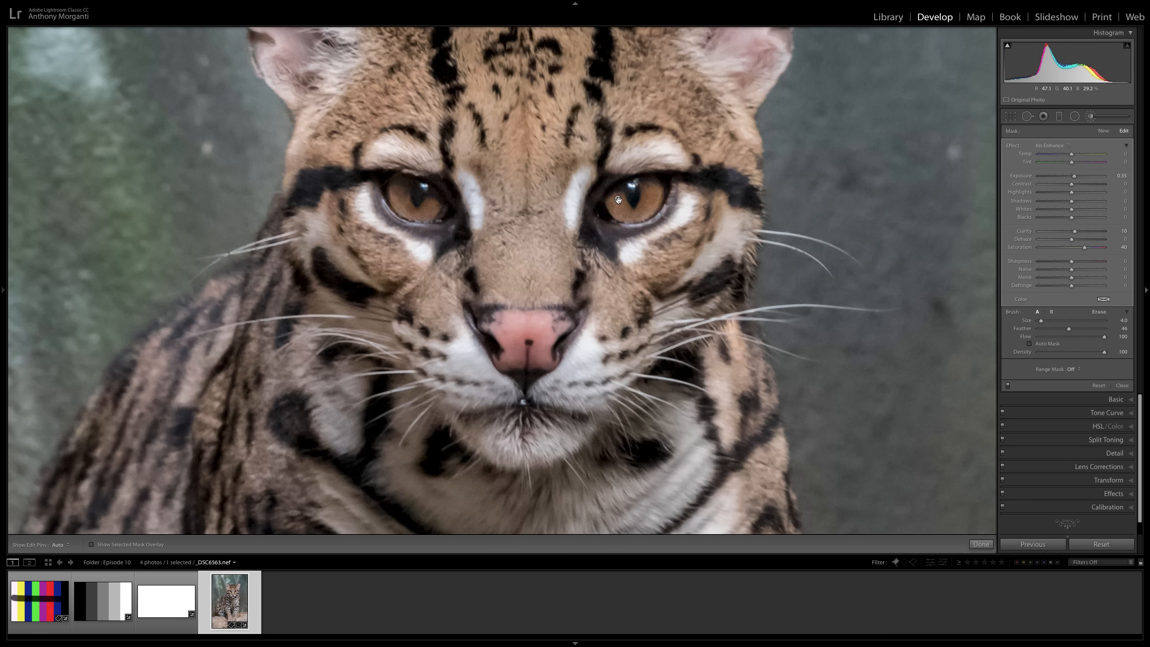
pyautogui.moveTo(618, 200)
pyautogui.press('t')
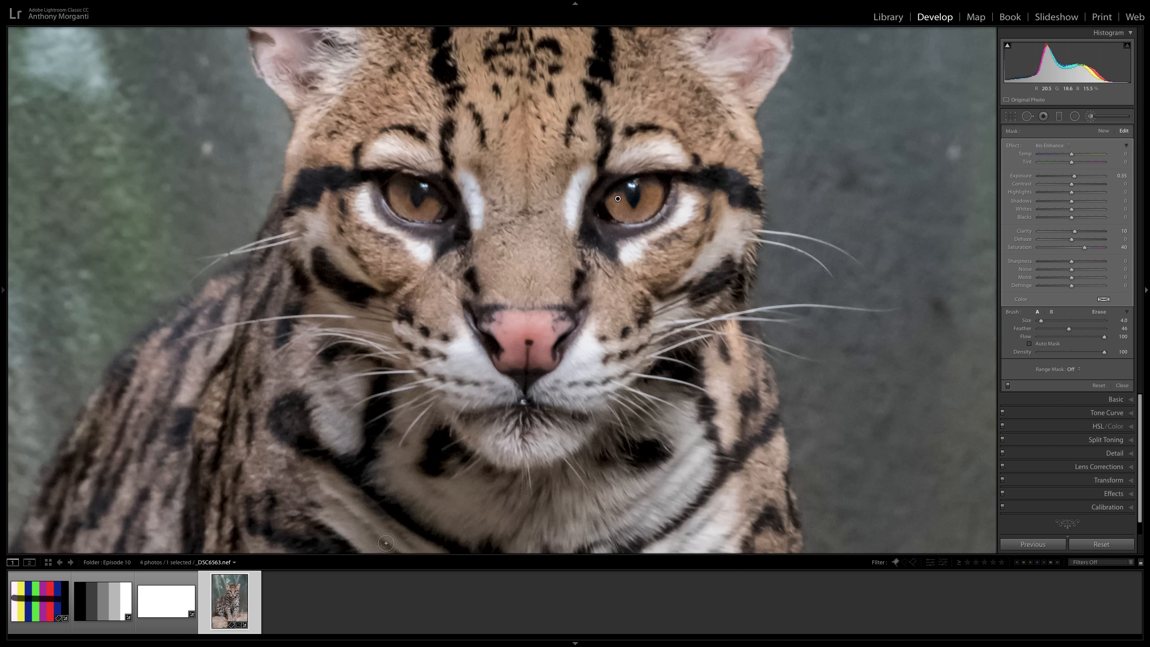
pyautogui.press('t')
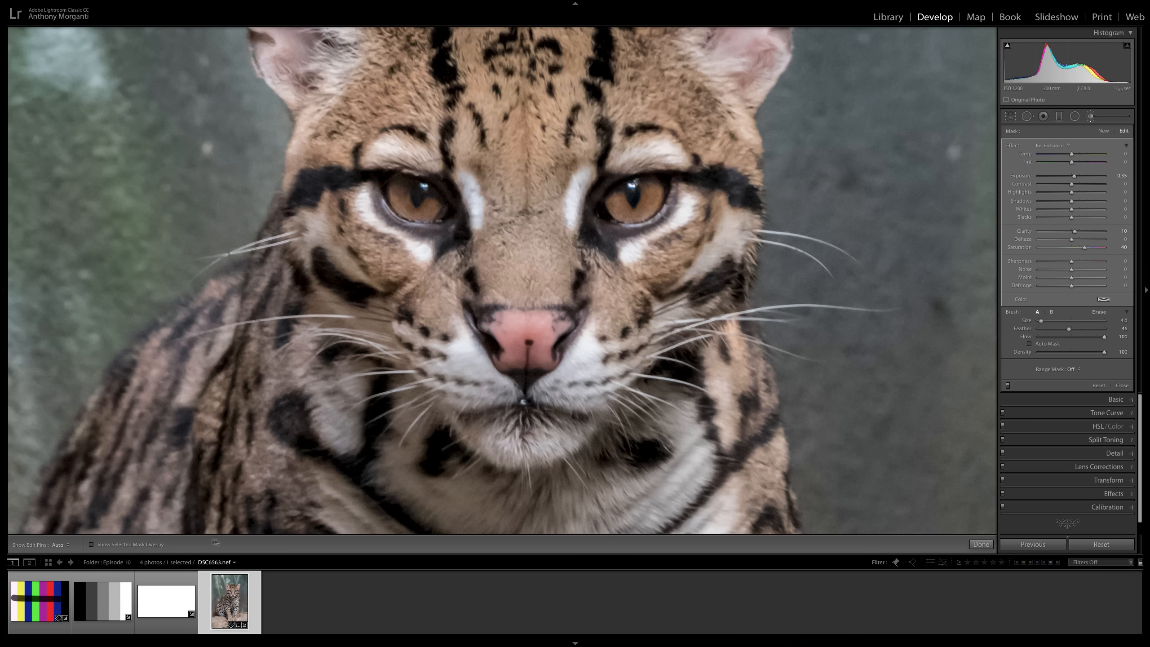
# Step: Show the selected mask overlay on the painted eyes and hide it again
pyautogui.click(92, 545)
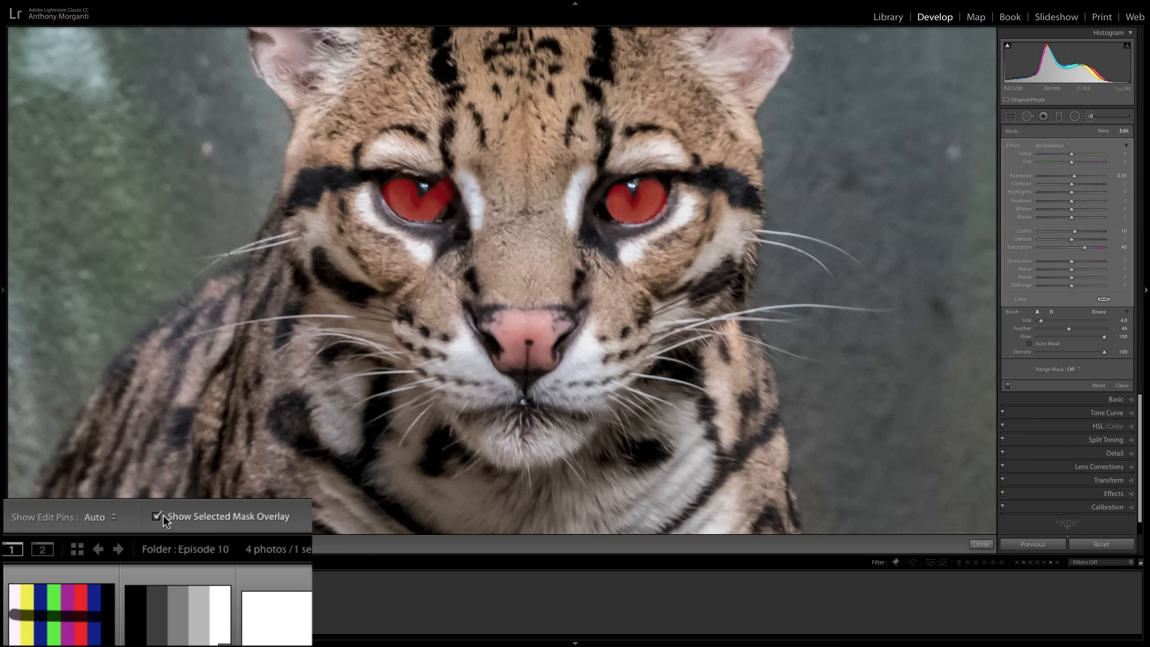
pyautogui.click(157, 517)
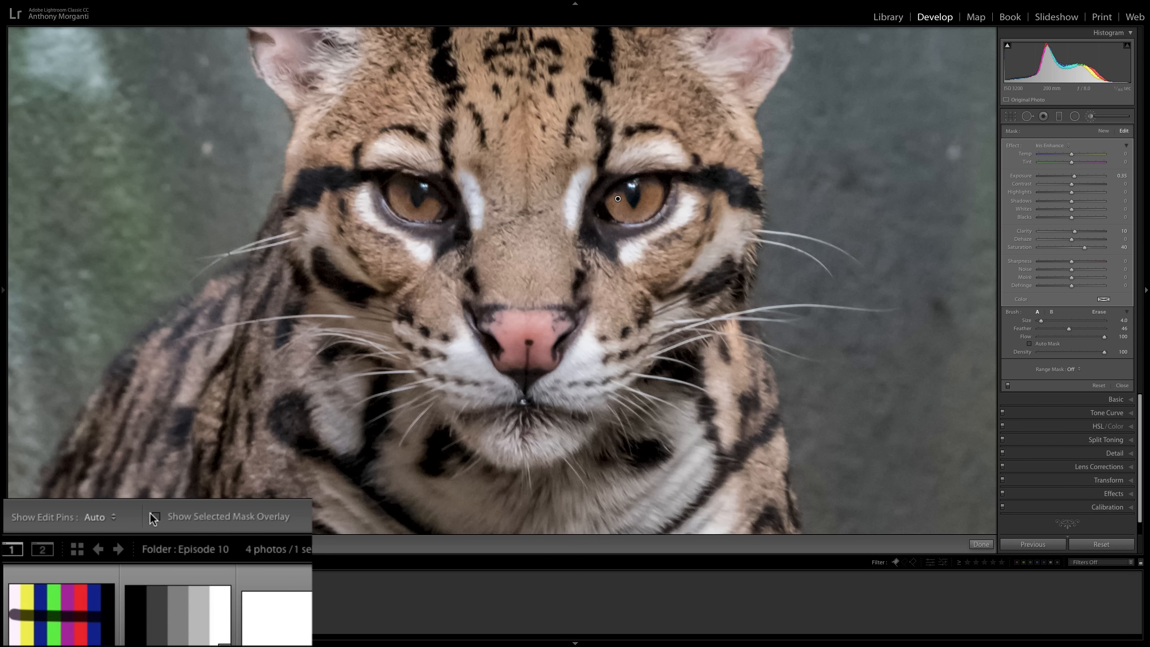
# Step: Switch the edit pin display to Always, Selected and Never in turn, and return it to Auto
pyautogui.click(111, 520)
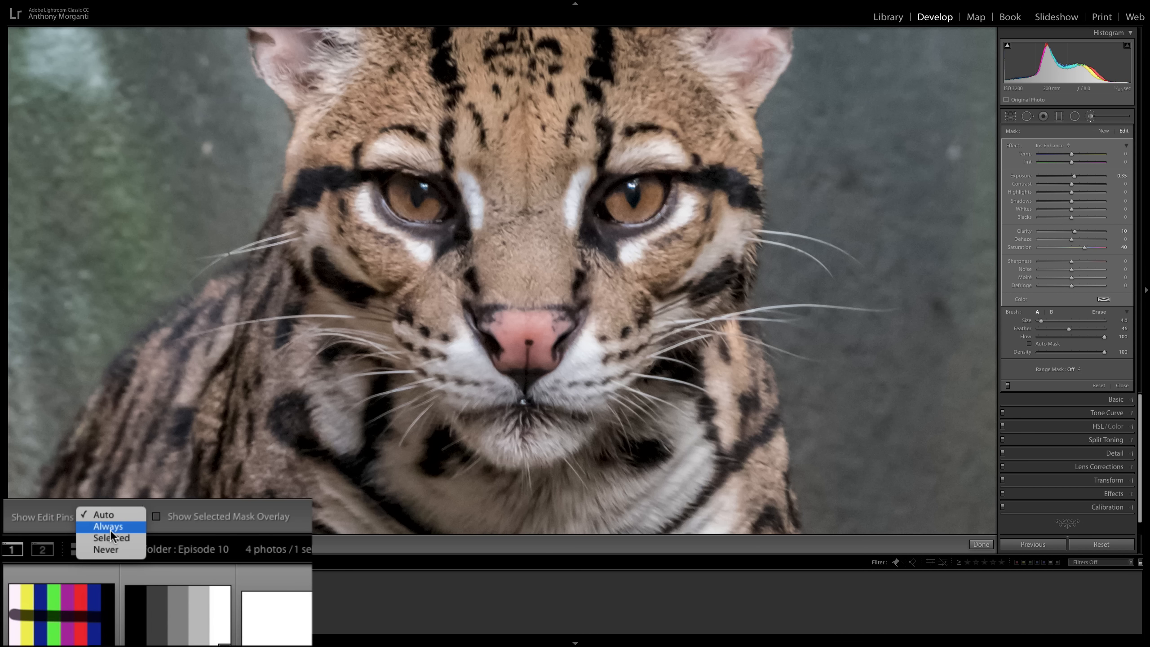
pyautogui.click(117, 529)
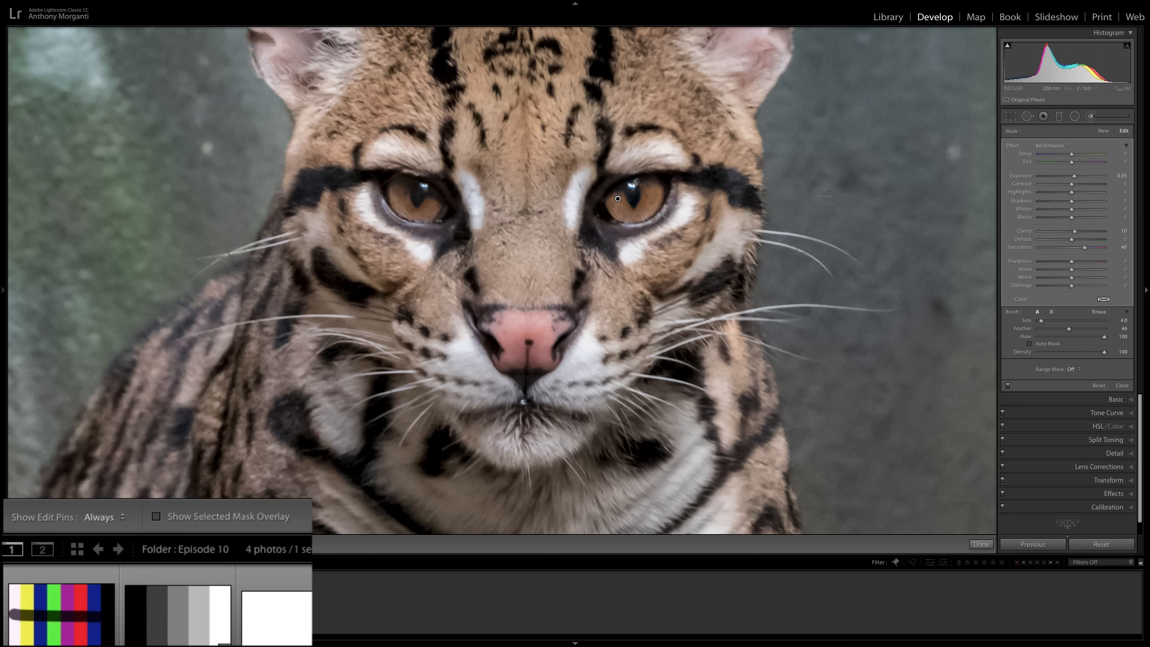
pyautogui.click(112, 521)
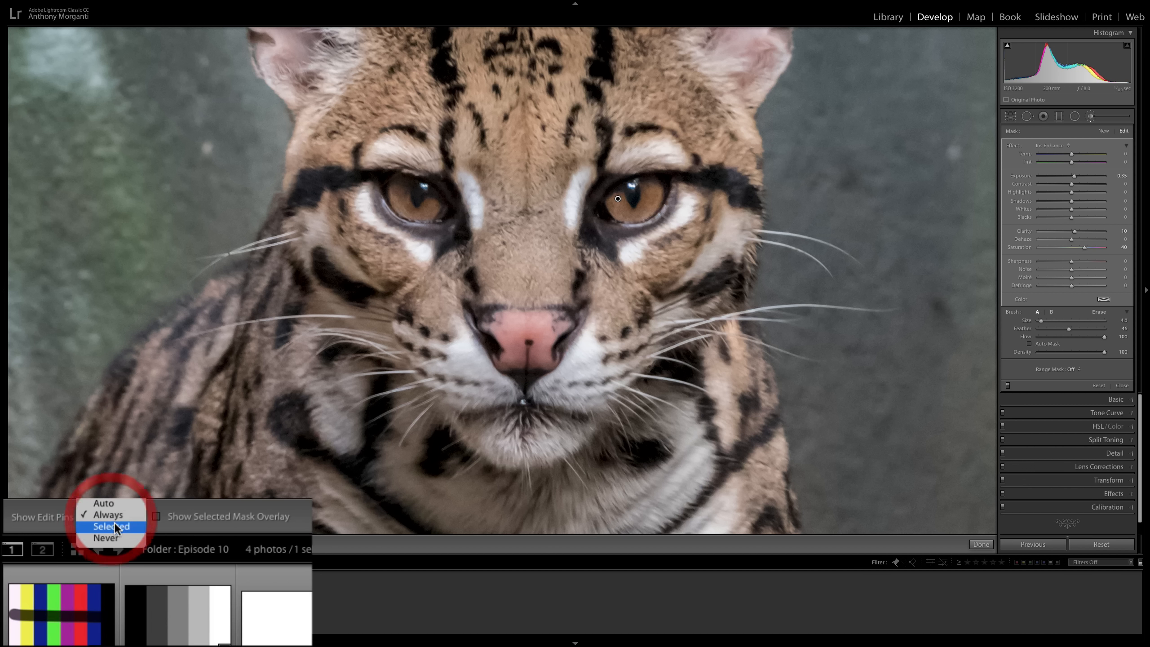
pyautogui.click(116, 528)
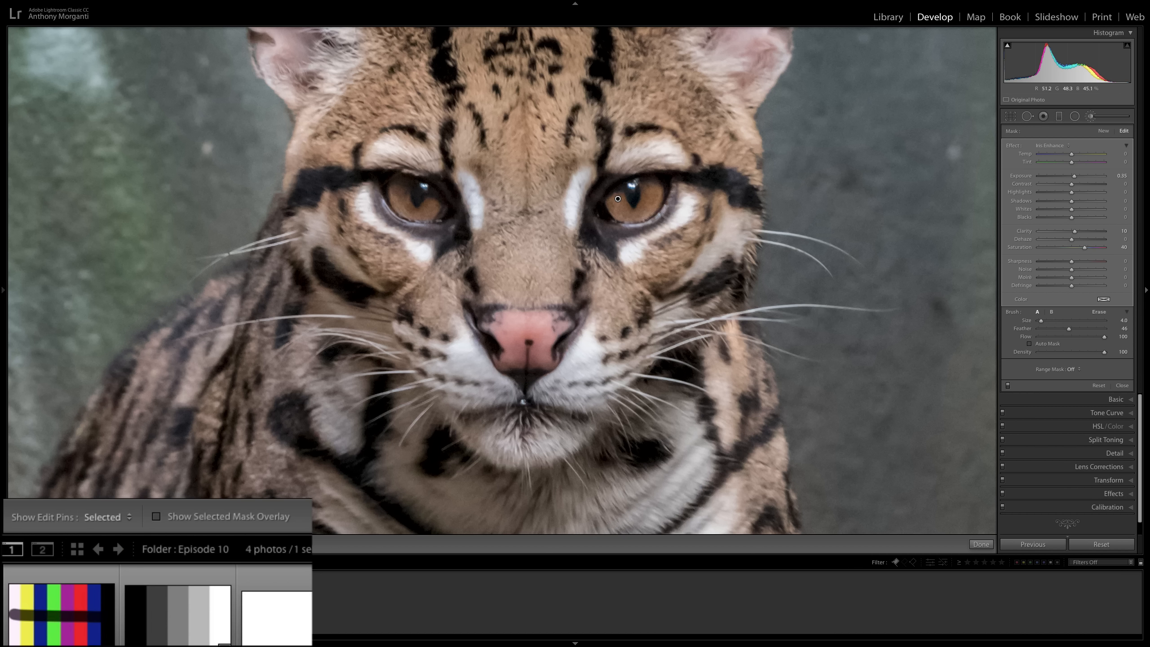
pyautogui.click(115, 521)
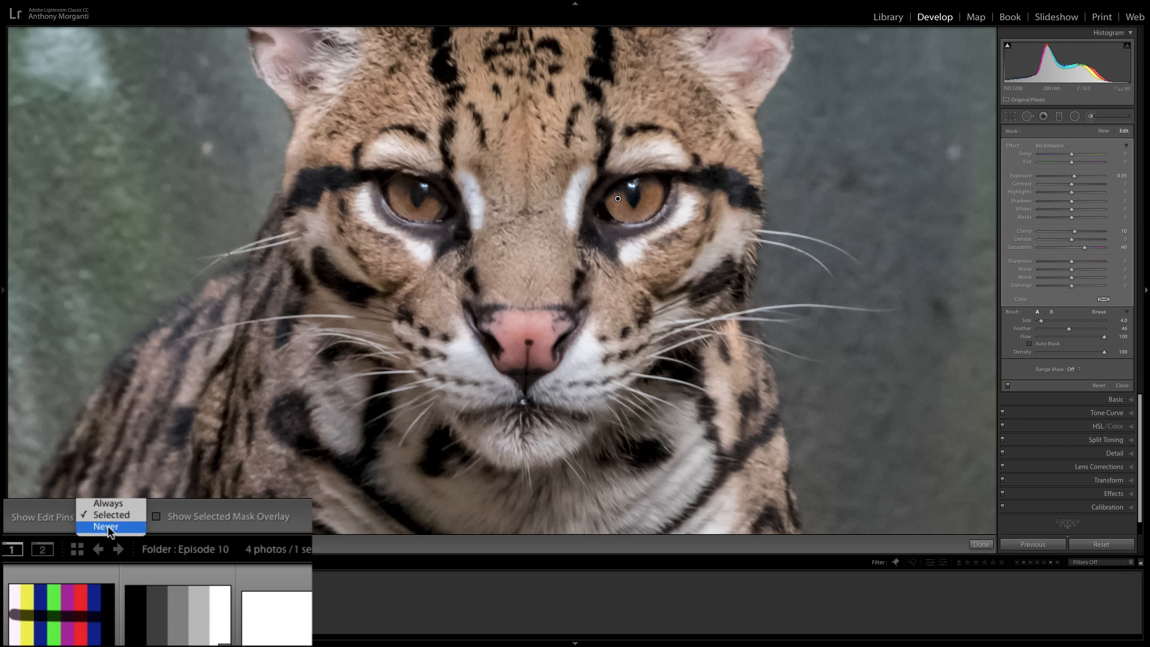
pyautogui.click(111, 527)
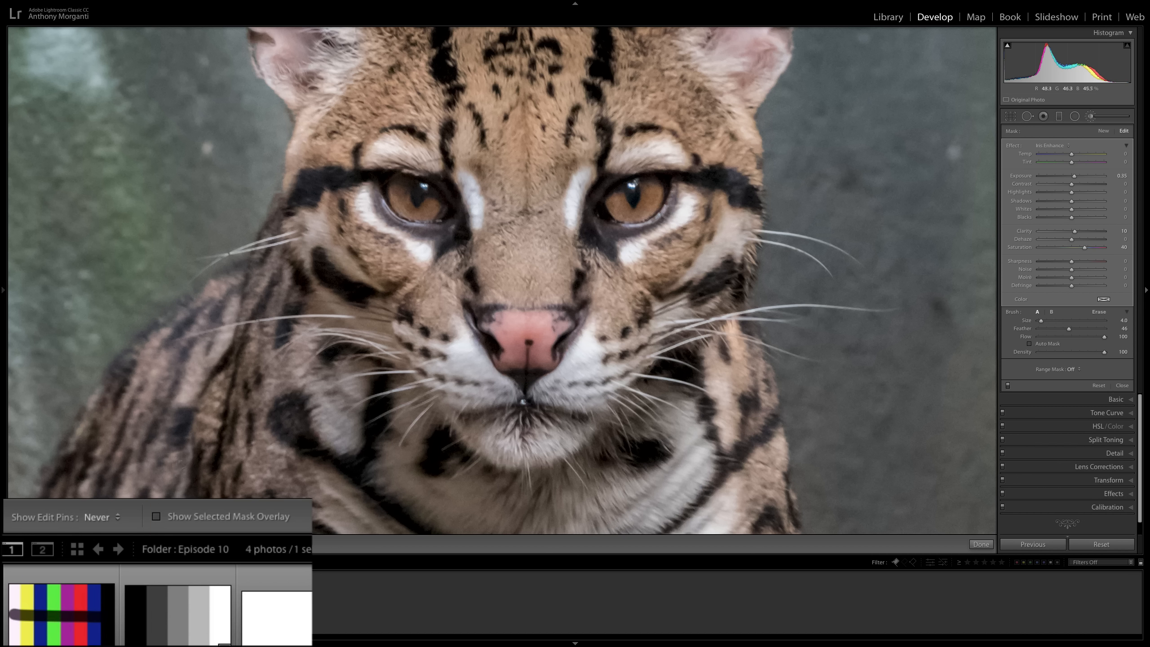
pyautogui.click(117, 516)
pyautogui.click(114, 504)
# Step: Toggle the edit pins between hidden and automatic display several times
pyautogui.press('h')
pyautogui.press('h')
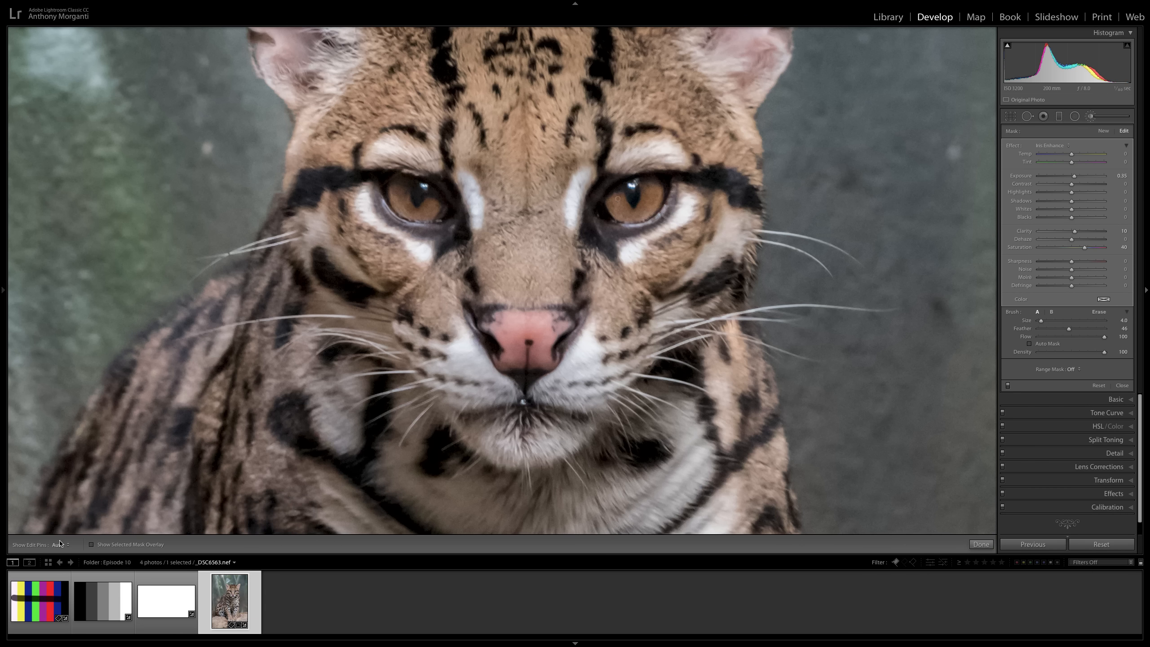
pyautogui.press('h')
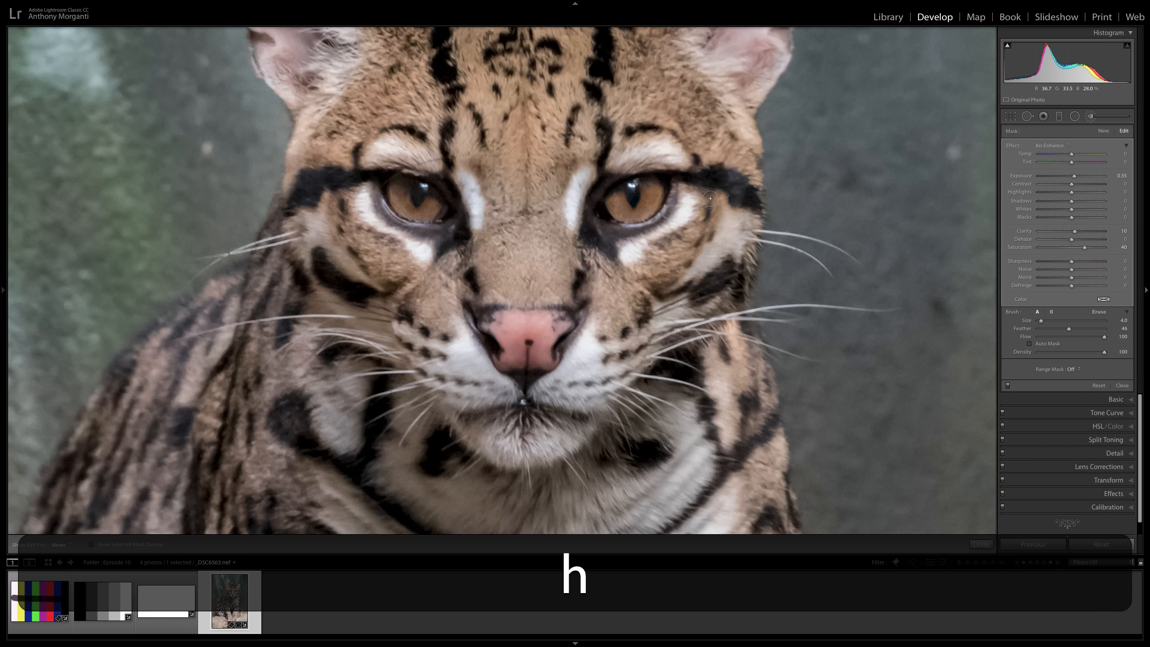
pyautogui.press('h')
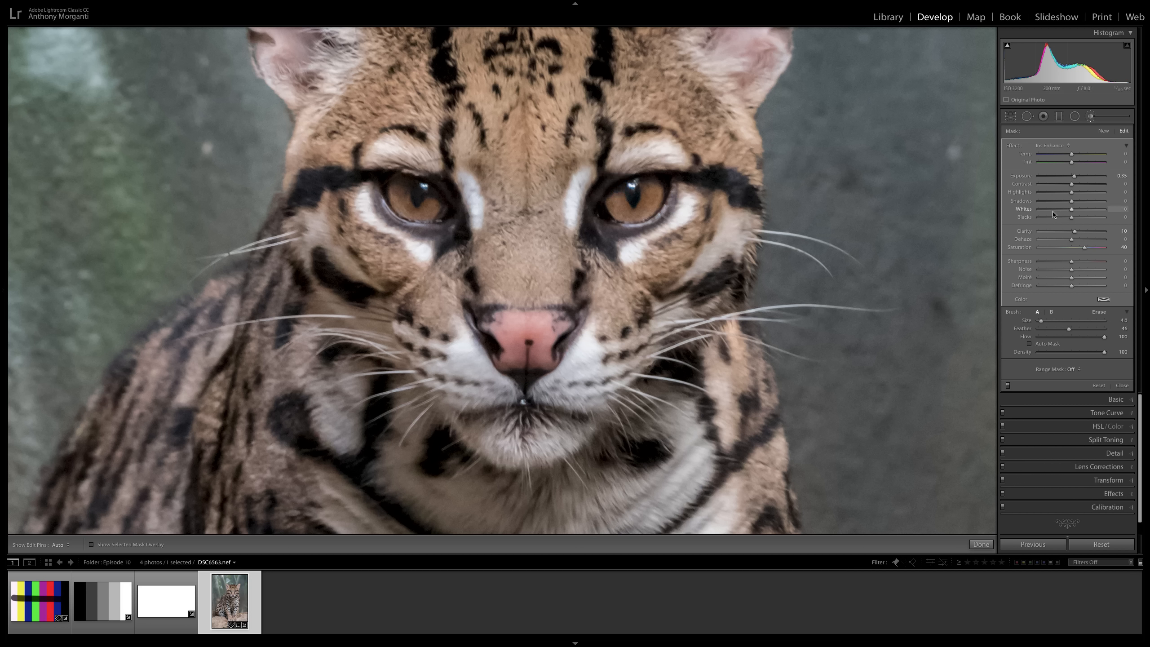
# Step: Strengthen the eye adjustment by setting Exposure to 0.66, Clarity to 26 and Sharpness to 28
pyautogui.moveTo(1075, 176)
pyautogui.mouseDown()
pyautogui.moveTo(1091, 179)
pyautogui.moveTo(1078, 179)
pyautogui.mouseUp()
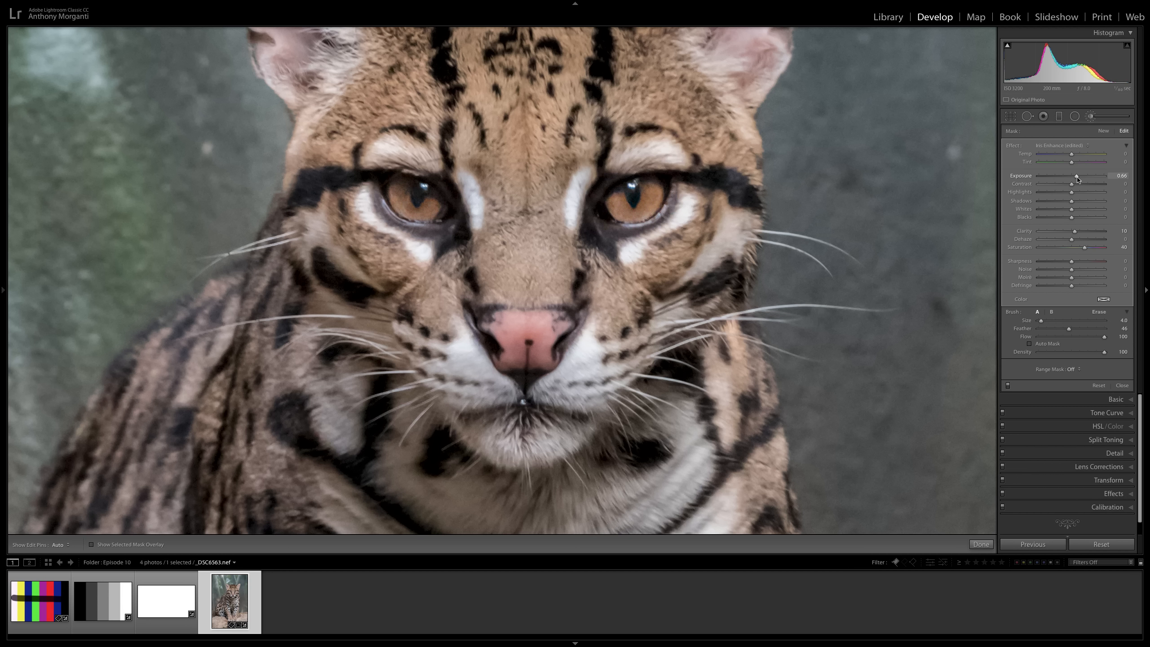
pyautogui.moveTo(1075, 231); pyautogui.dragTo(1080, 262)
# Step: View the whole photo and compare it with the brush adjustments switched off and on
pyautogui.press('space')
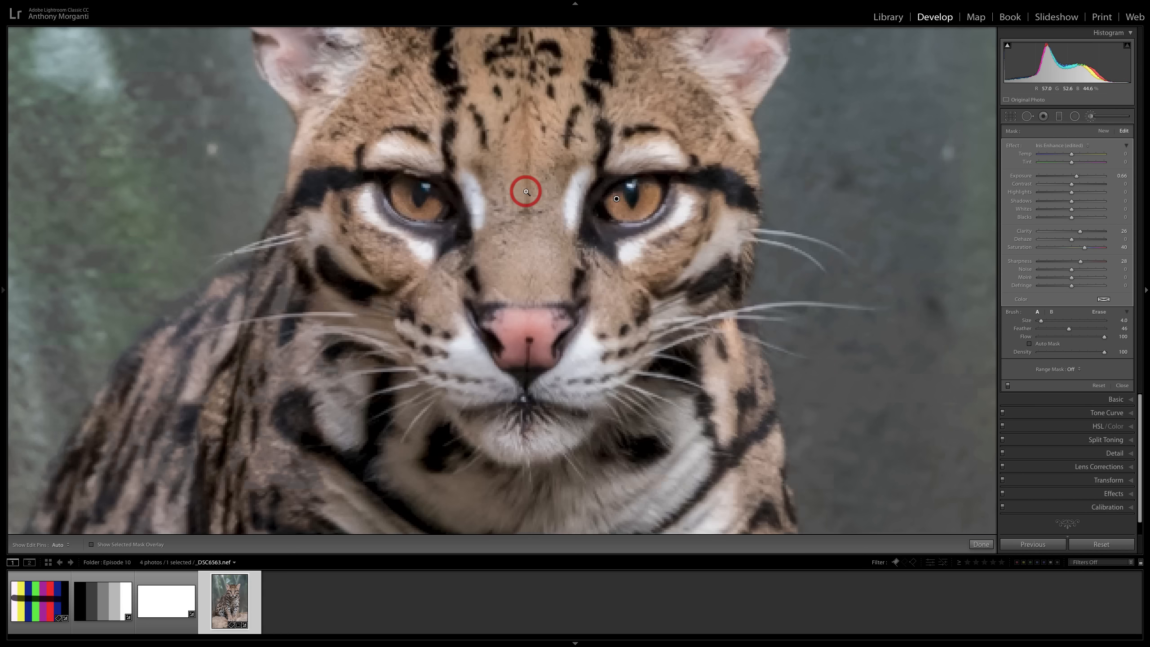
pyautogui.click(525, 191)
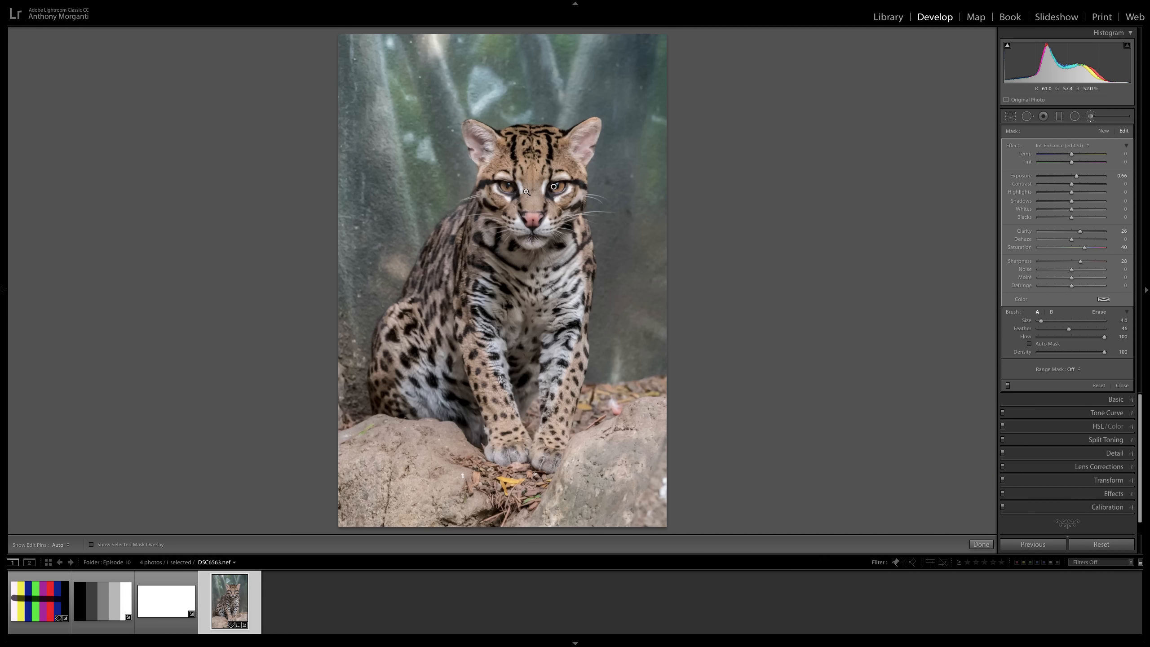
pyautogui.click(1008, 386)
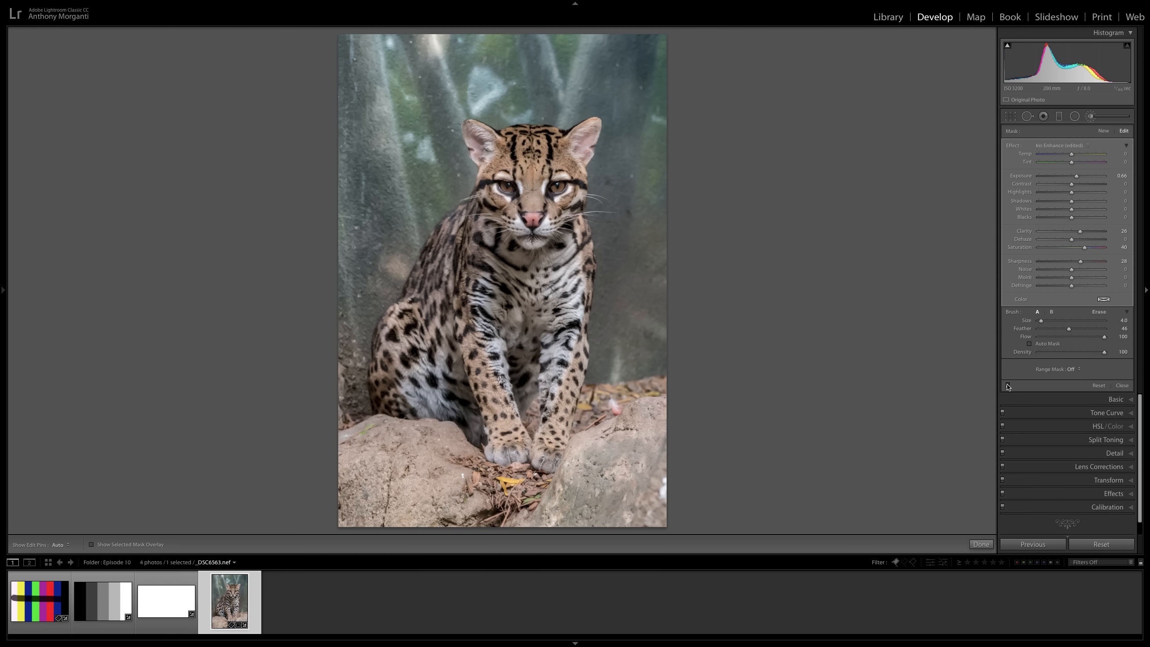
pyautogui.click(1008, 386)
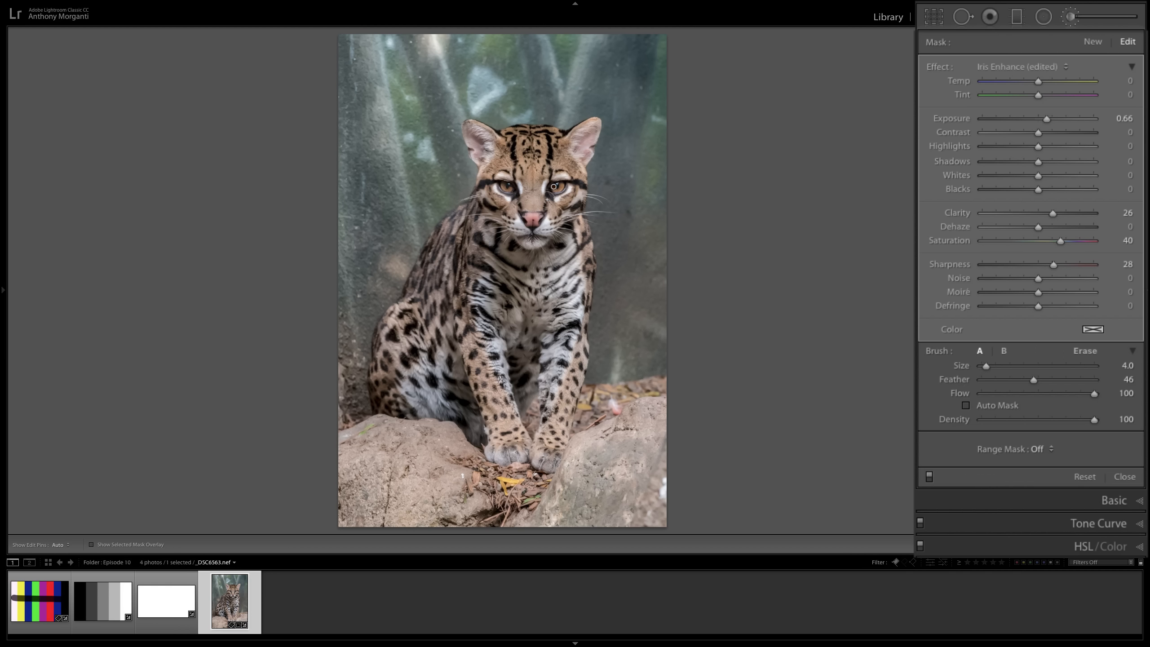
# Step: Start a new brush mask with all effect sliders reset, and set Sharpness to 67
pyautogui.moveTo(553, 186)
pyautogui.click(1093, 41)
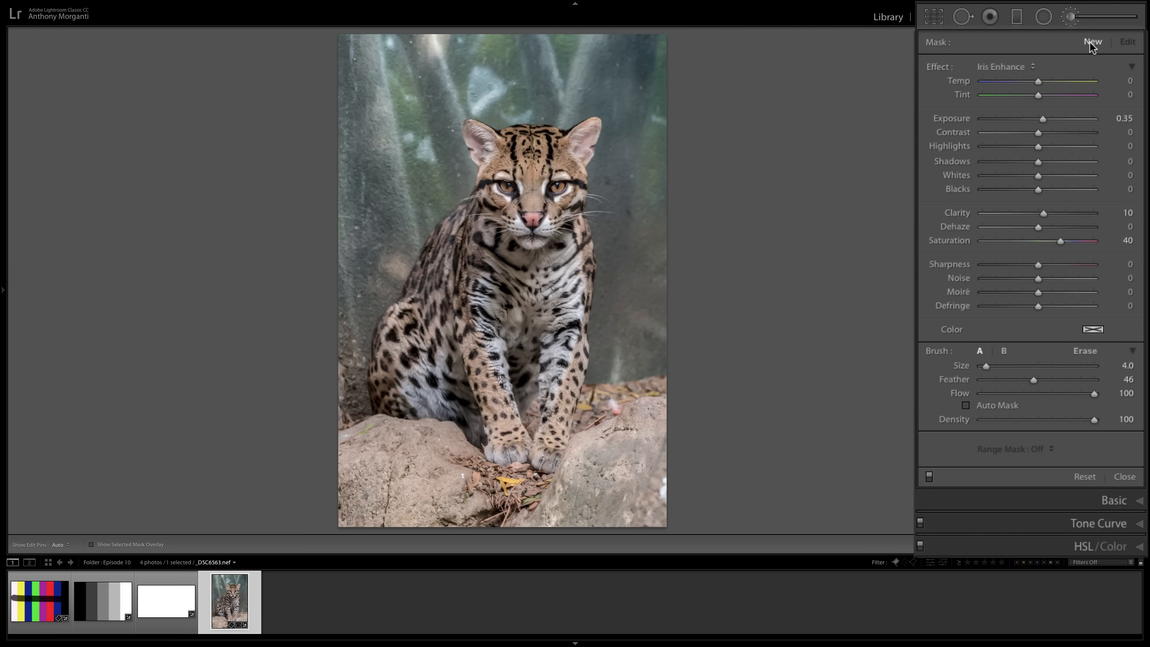
pyautogui.doubleClick(938, 70)
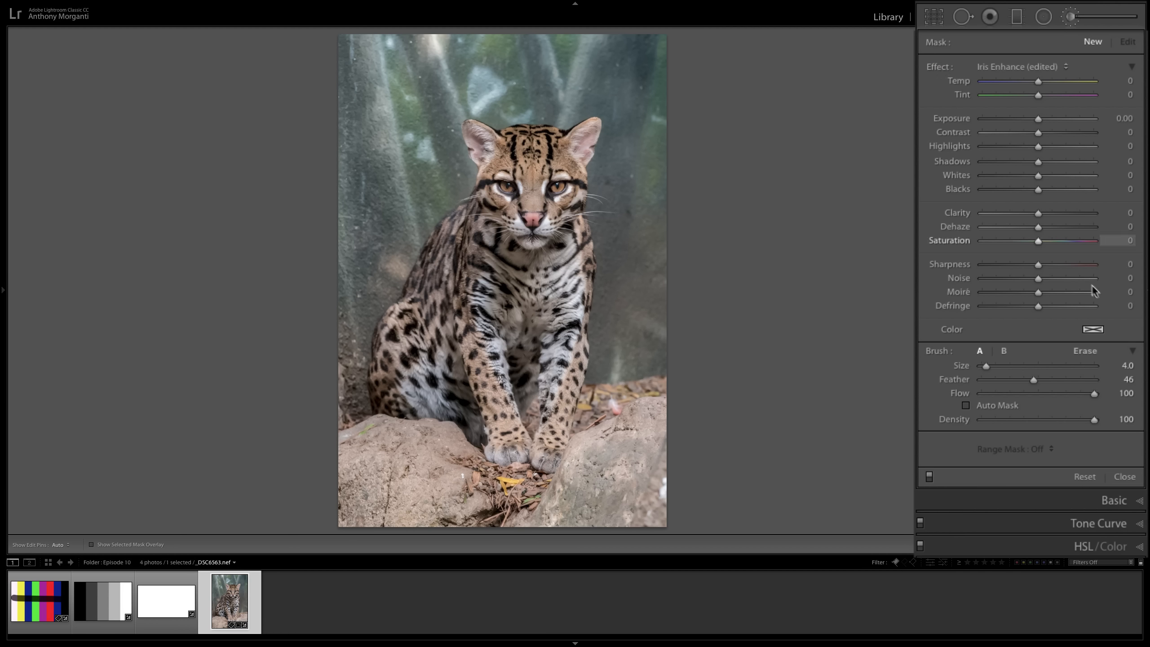
pyautogui.click(1038, 265)
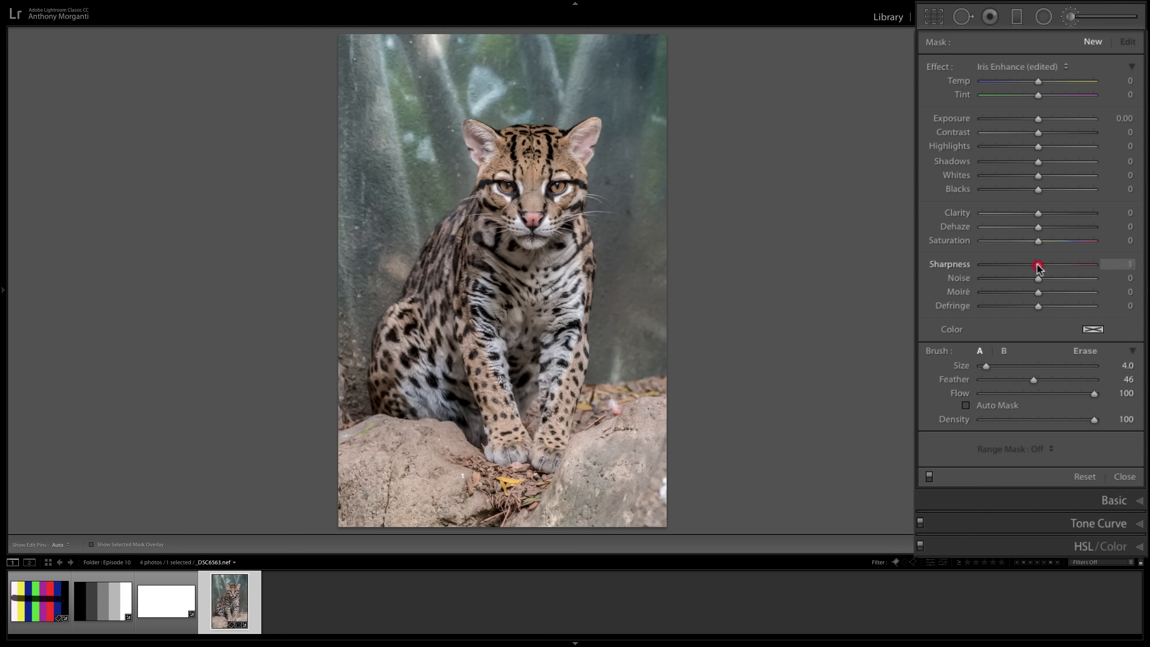
pyautogui.moveTo(1038, 266); pyautogui.dragTo(1075, 265)
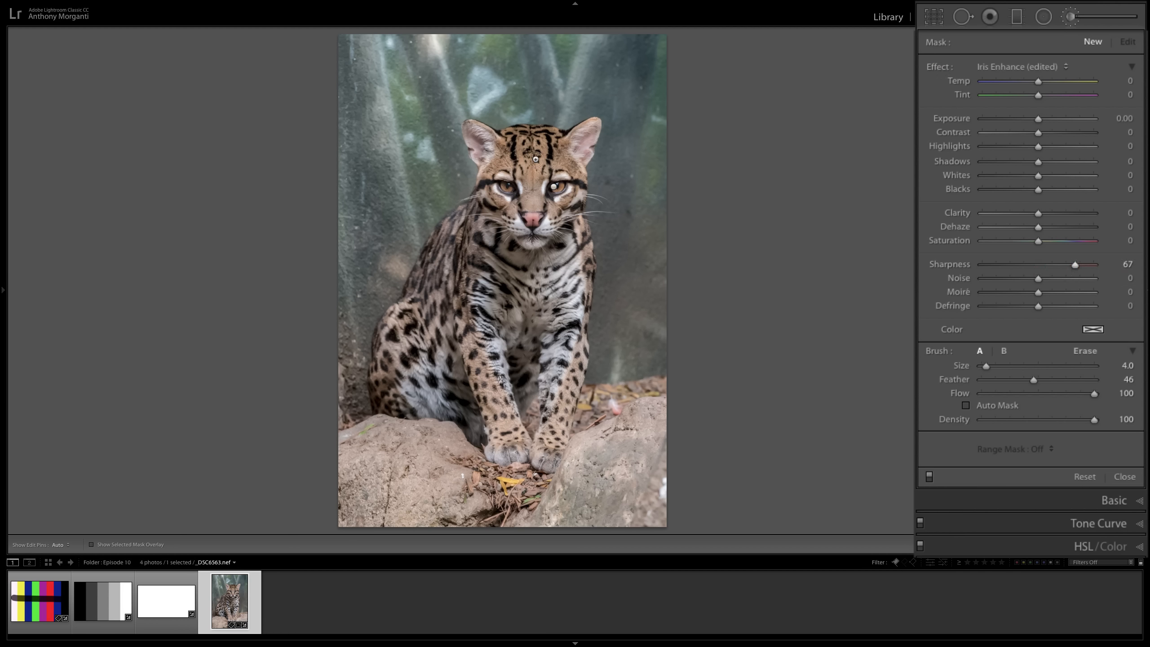
# Step: Paint the sharpening mask over the cat's head and body, varying the brush size and finishing at 9
pyautogui.press(']')
pyautogui.press(']')
pyautogui.press('[')
pyautogui.moveTo(588, 132)
pyautogui.mouseDown()
pyautogui.moveTo(478, 133)
pyautogui.moveTo(491, 153)
pyautogui.moveTo(530, 151)
pyautogui.moveTo(499, 167)
pyautogui.moveTo(535, 171)
pyautogui.moveTo(534, 205)
pyautogui.moveTo(497, 185)
pyautogui.mouseUp()
pyautogui.press('[')
pyautogui.press('[')
pyautogui.press('[')
pyautogui.press(']')
pyautogui.press(']')
pyautogui.press(']')
pyautogui.press(']')
pyautogui.press(']')
pyautogui.press(']')
pyautogui.press(']')
pyautogui.press(']')
# Step: Toggle the edit pins off and on, and turn on the selected mask overlay for the cat's body
pyautogui.press('h')
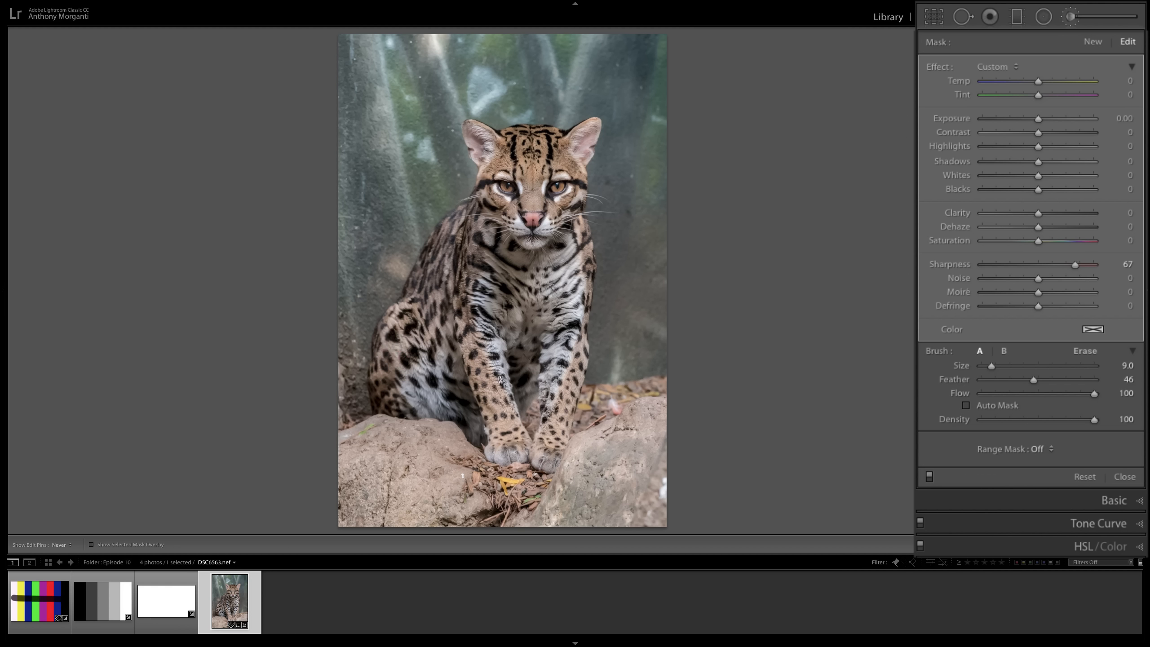
pyautogui.press('h')
pyautogui.press('o')
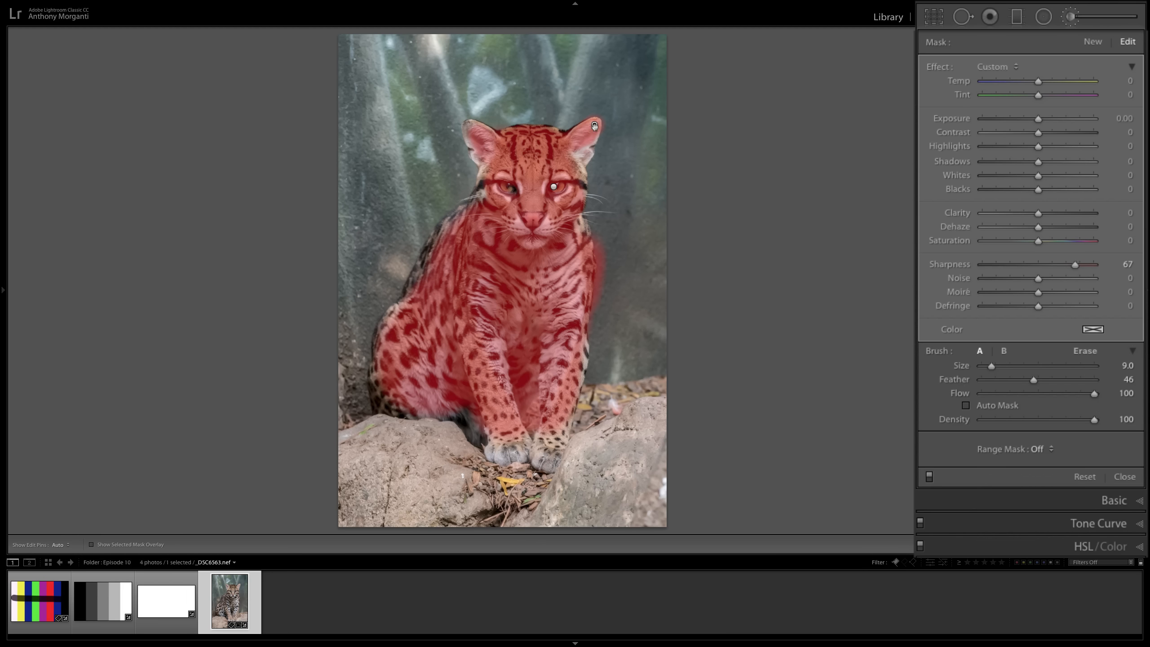
pyautogui.press('o')
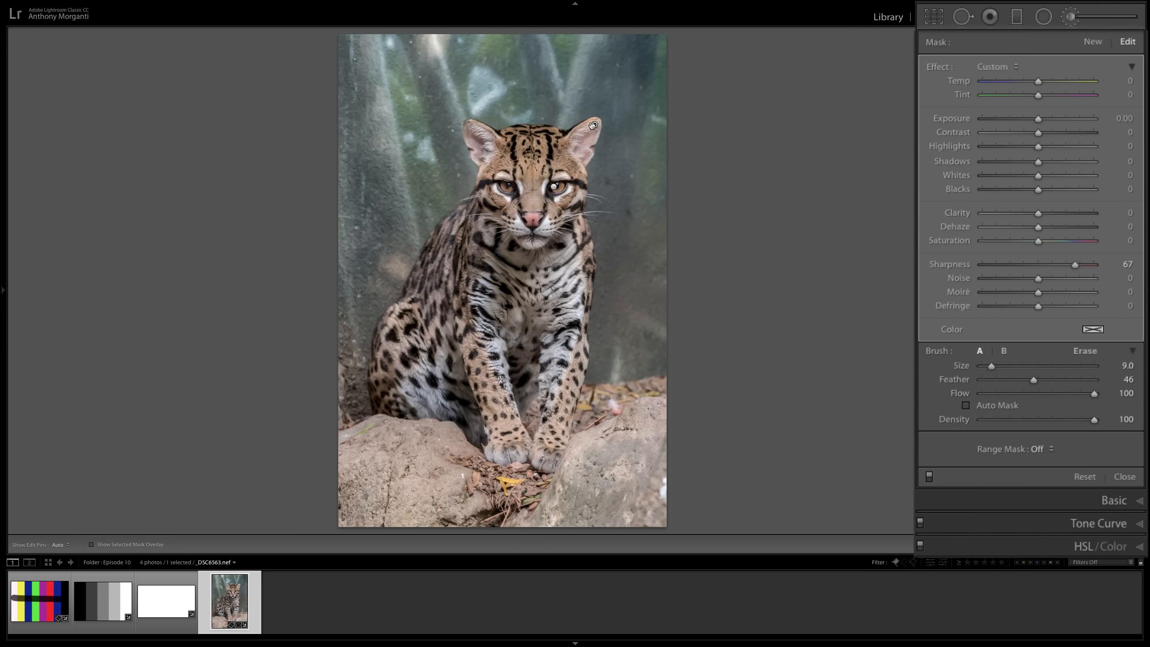
pyautogui.press('o')
pyautogui.click(92, 544)
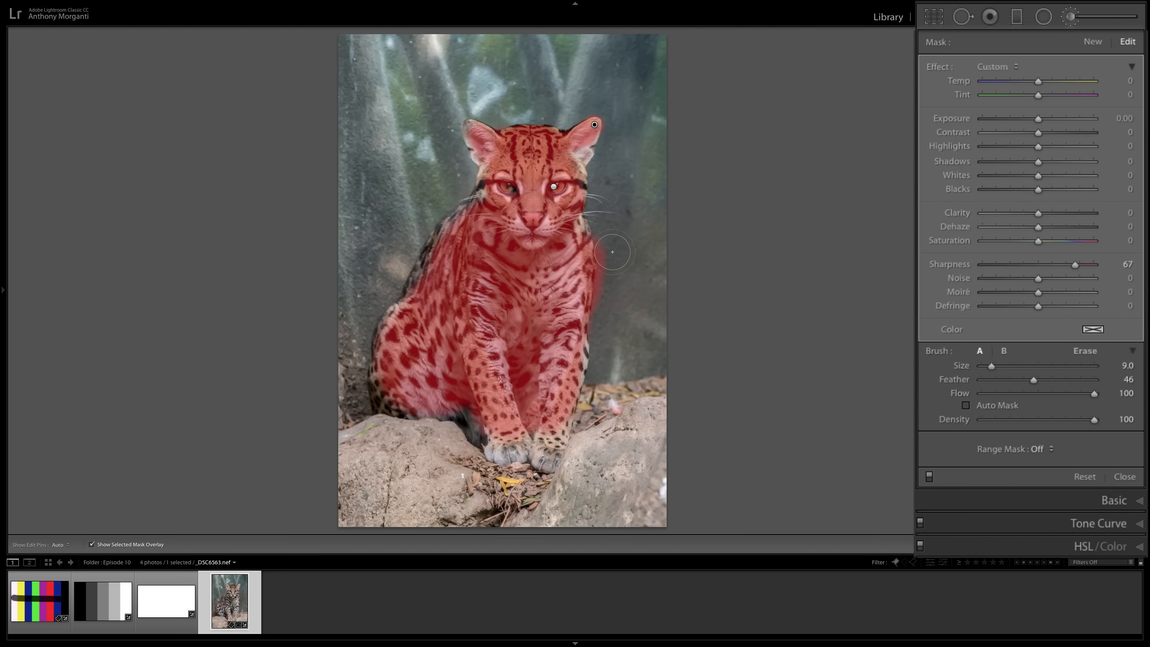
# Step: Erase the mask spill on the background beside the cat's shoulder, using a smaller Erase brush
pyautogui.press('alt')
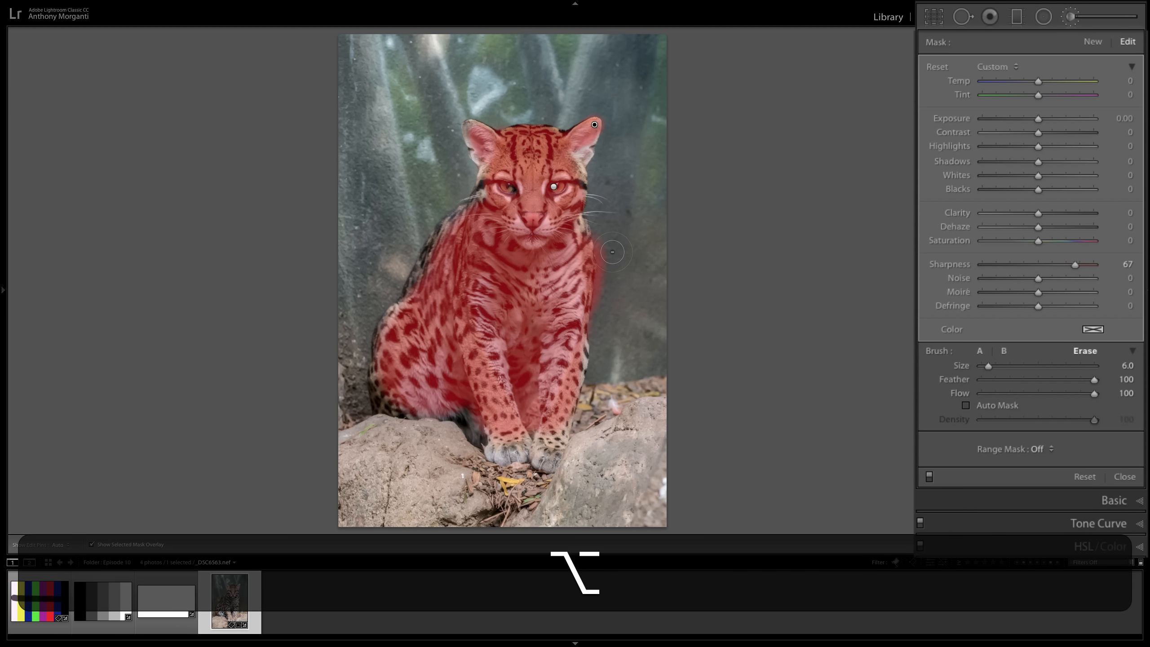
pyautogui.scroll(-2, 612, 252)
pyautogui.moveTo(603, 247)
pyautogui.mouseDown()
pyautogui.moveTo(601, 309)
pyautogui.moveTo(607, 242)
pyautogui.mouseUp()
pyautogui.scroll(-2, 579, 259)
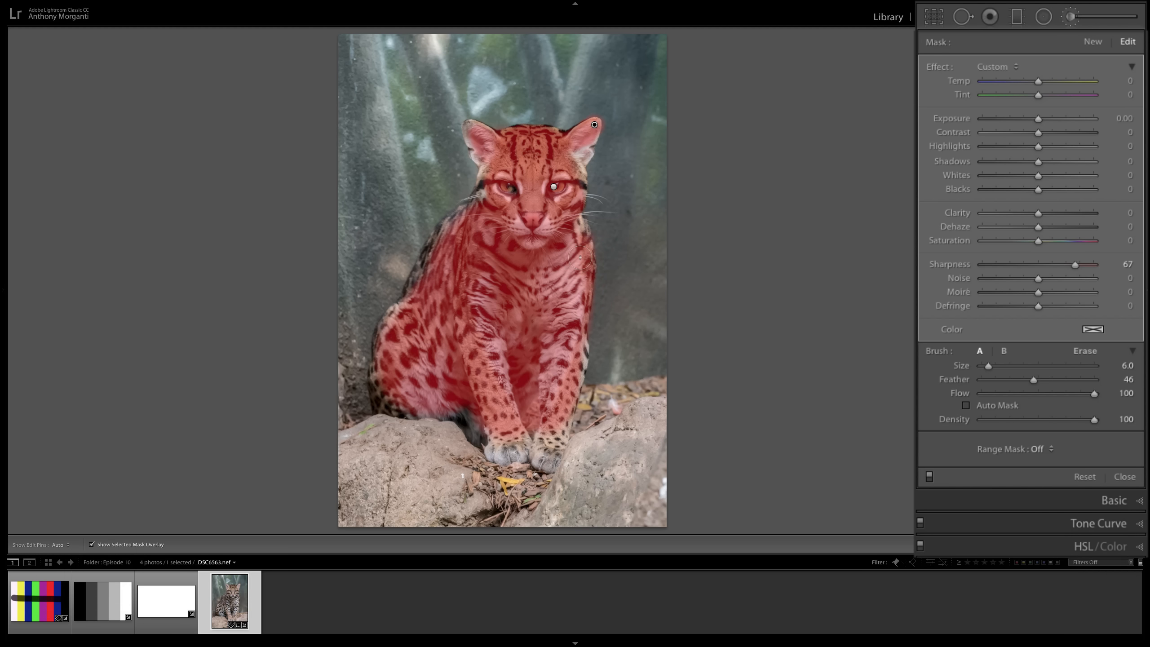
# Step: Extend the mask along the cat's back and haunch and over the front paws with a size 3 brush
pyautogui.scroll(-3, 439, 241)
pyautogui.moveTo(445, 228)
pyautogui.mouseDown()
pyautogui.moveTo(379, 349)
pyautogui.moveTo(376, 393)
pyautogui.moveTo(403, 408)
pyautogui.moveTo(394, 391)
pyautogui.moveTo(411, 412)
pyautogui.mouseUp()
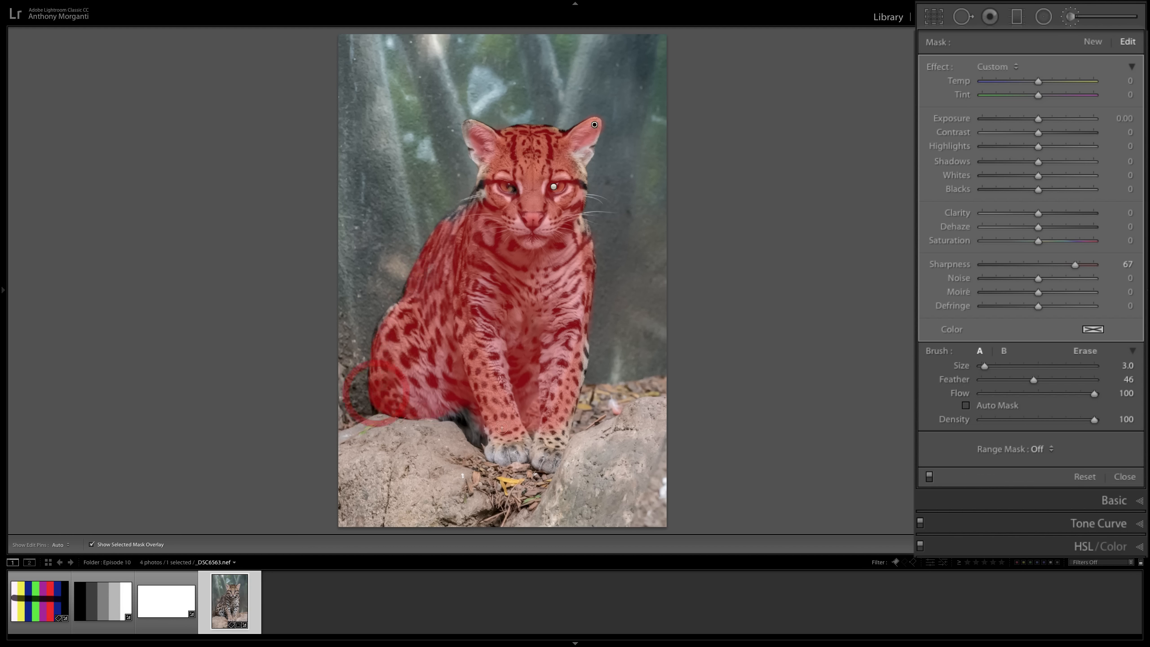
pyautogui.moveTo(496, 438)
pyautogui.mouseDown()
pyautogui.moveTo(550, 458)
pyautogui.moveTo(536, 428)
pyautogui.moveTo(546, 392)
pyautogui.moveTo(486, 445)
pyautogui.moveTo(492, 454)
pyautogui.moveTo(472, 412)
pyautogui.moveTo(452, 416)
pyautogui.moveTo(465, 405)
pyautogui.moveTo(447, 411)
pyautogui.moveTo(490, 432)
pyautogui.mouseUp()
pyautogui.press('h')
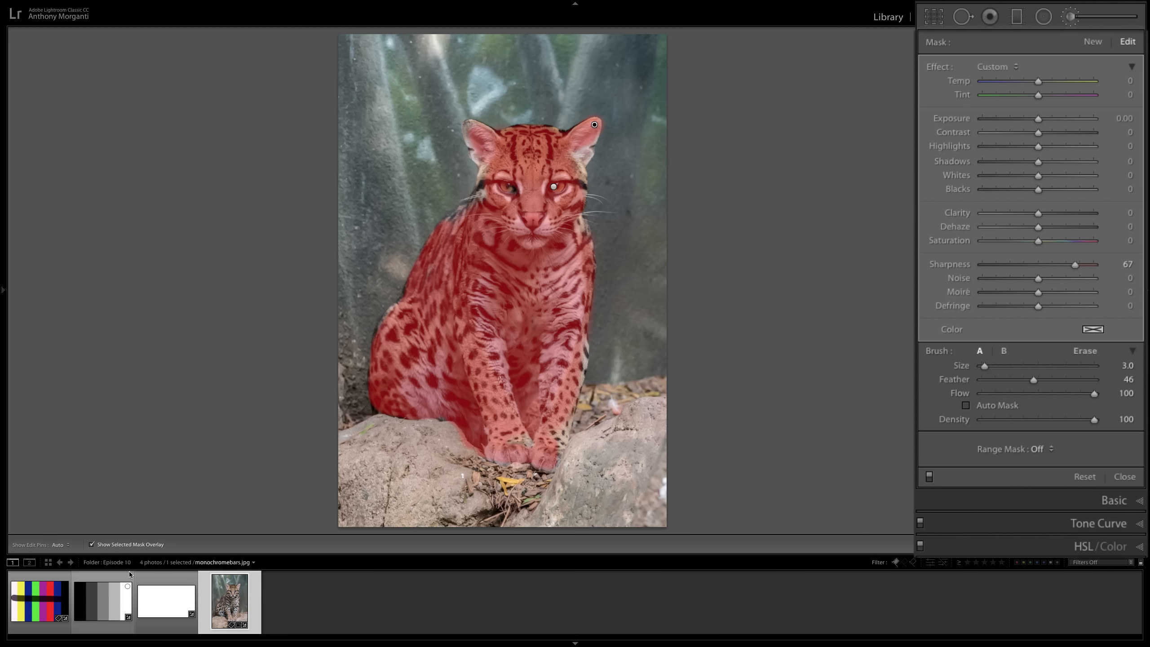
# Step: Hide the mask overlay and set the cat body adjustment's Contrast to 26 and Saturation to 21
pyautogui.click(91, 545)
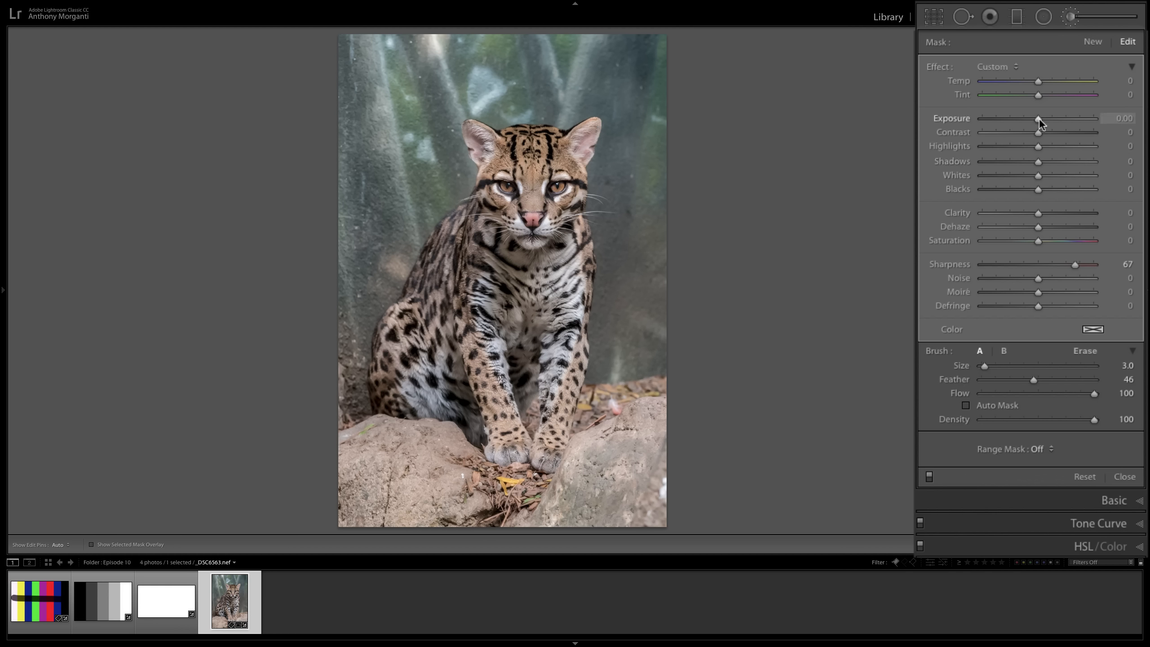
pyautogui.moveTo(1038, 132); pyautogui.dragTo(1051, 131)
pyautogui.moveTo(1038, 240)
pyautogui.mouseDown()
pyautogui.moveTo(1130, 247)
pyautogui.moveTo(1050, 238)
pyautogui.mouseUp()
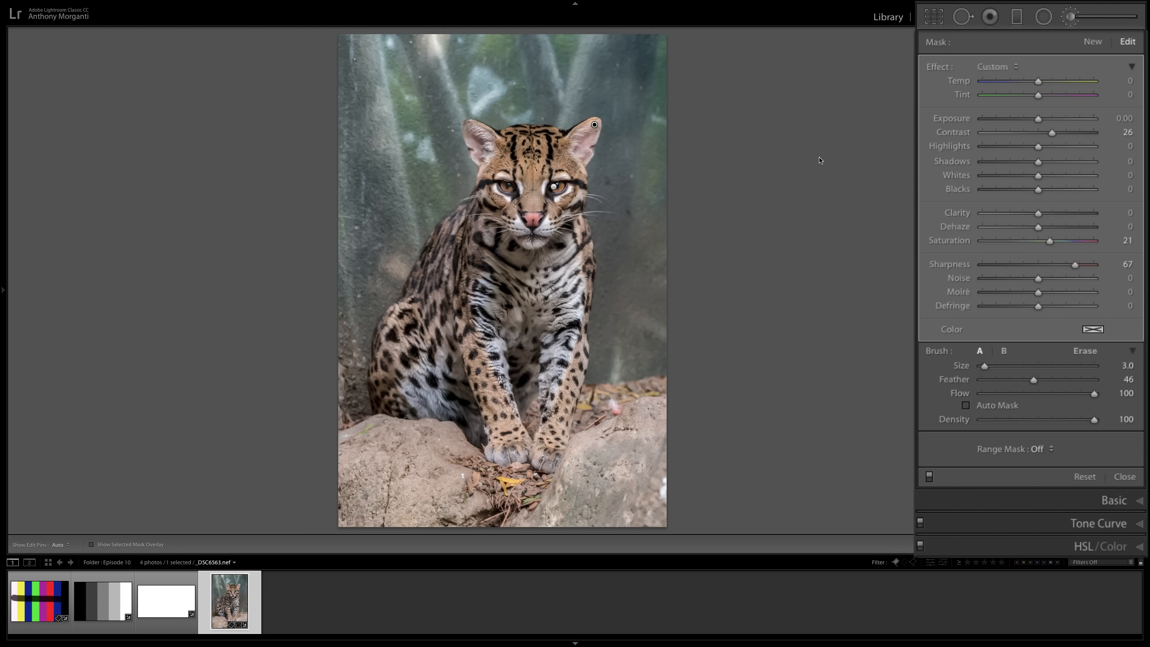
# Step: Start another brush mask, reset all its effect sliders and open its color picker
pyautogui.click(1092, 42)
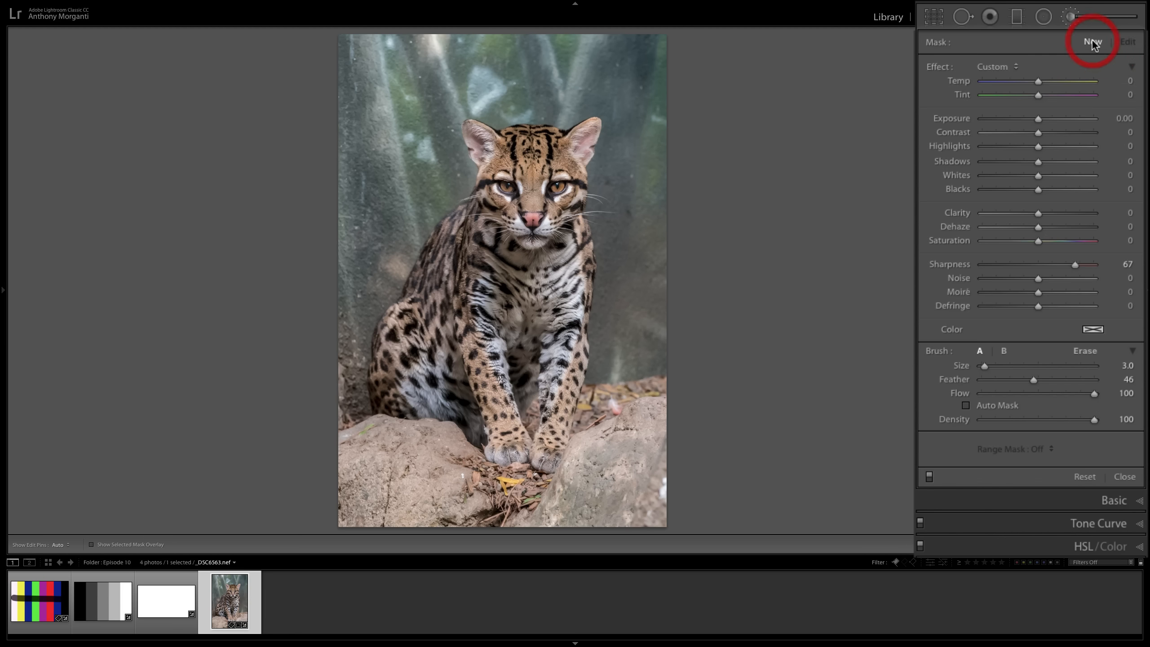
pyautogui.doubleClick(937, 67)
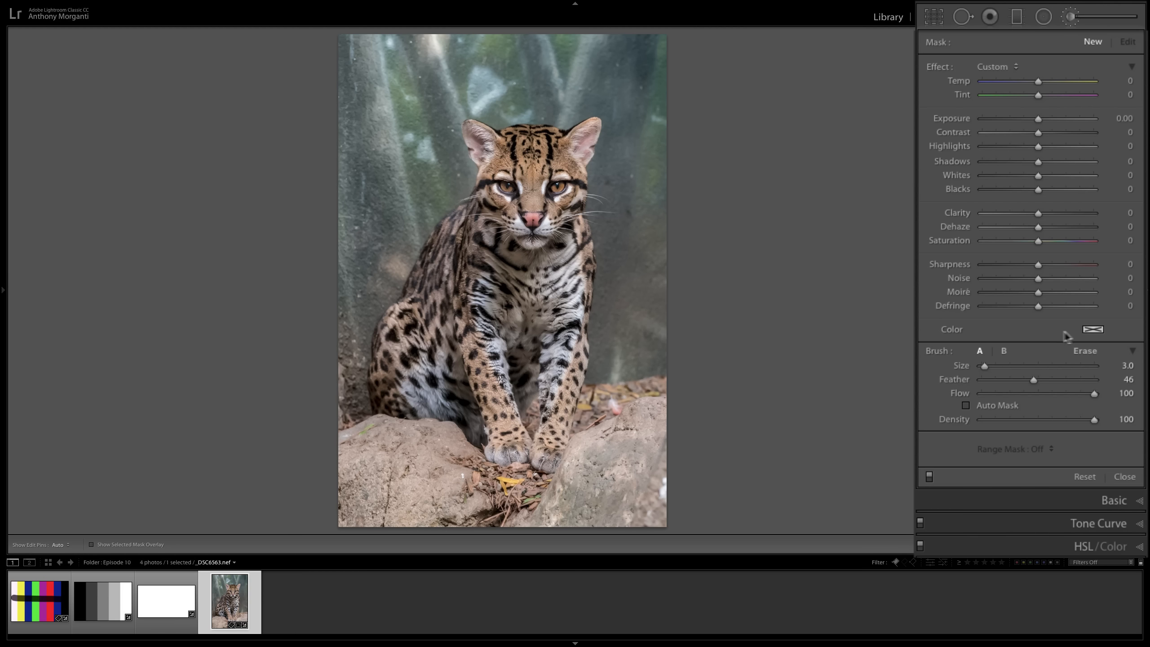
pyautogui.click(1093, 330)
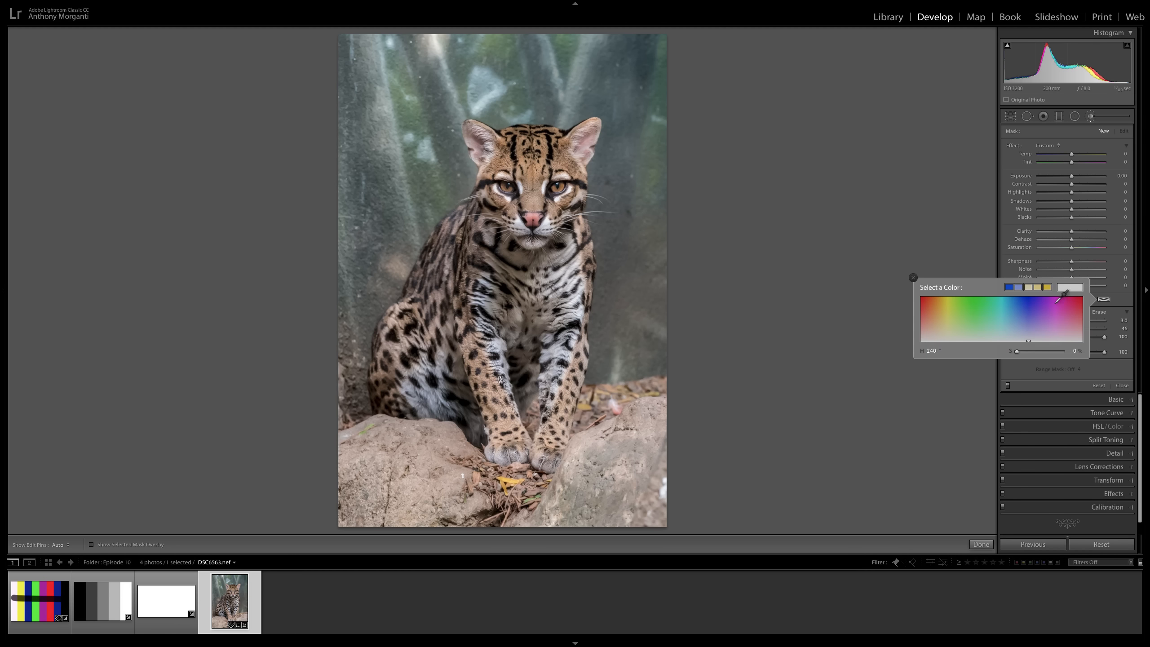
# Step: Try several spectrum hues for the brush color, and sample colors from the photo's background and the cat's face
pyautogui.click(947, 302)
pyautogui.click(1031, 303)
pyautogui.click(1076, 301)
pyautogui.click(921, 299)
pyautogui.moveTo(983, 306); pyautogui.dragTo(658, 141)
pyautogui.moveTo(981, 311); pyautogui.dragTo(569, 177)
# Step: Choose a blue brush color with hue 240 and saturation 97, and paint it down the background beside the cat at size 7
pyautogui.click(1028, 299)
pyautogui.click(639, 97)
pyautogui.moveTo(639, 98); pyautogui.dragTo(646, 292)
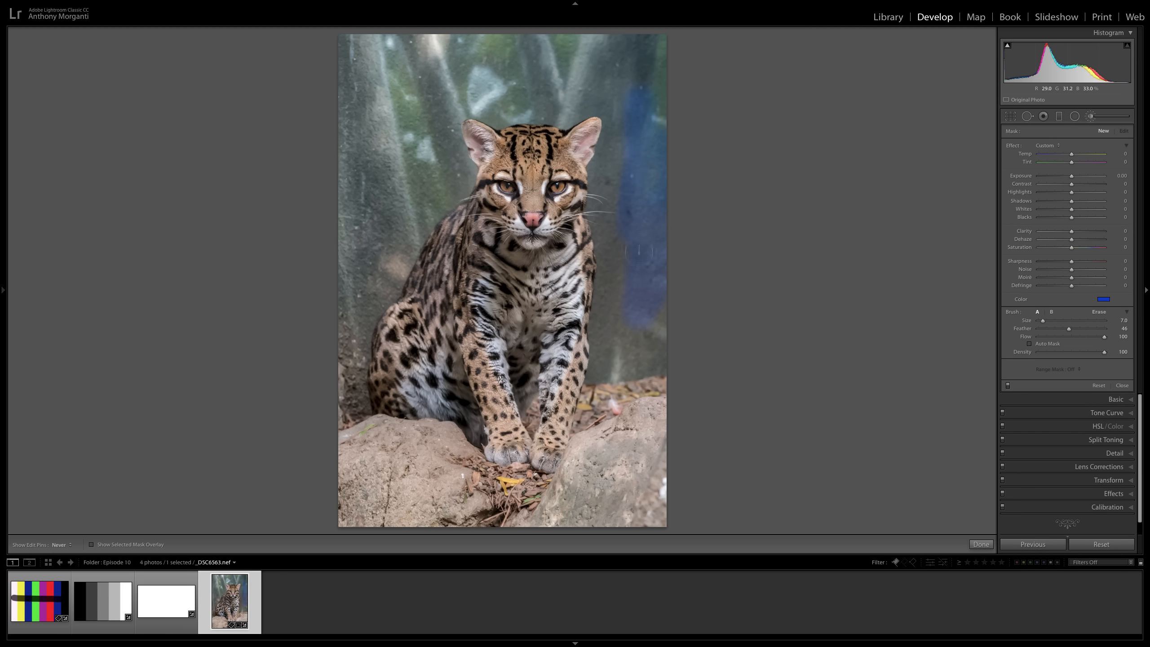
pyautogui.moveTo(642, 147)
pyautogui.mouseDown()
pyautogui.moveTo(661, 101)
pyautogui.moveTo(658, 34)
pyautogui.moveTo(649, 95)
pyautogui.mouseUp()
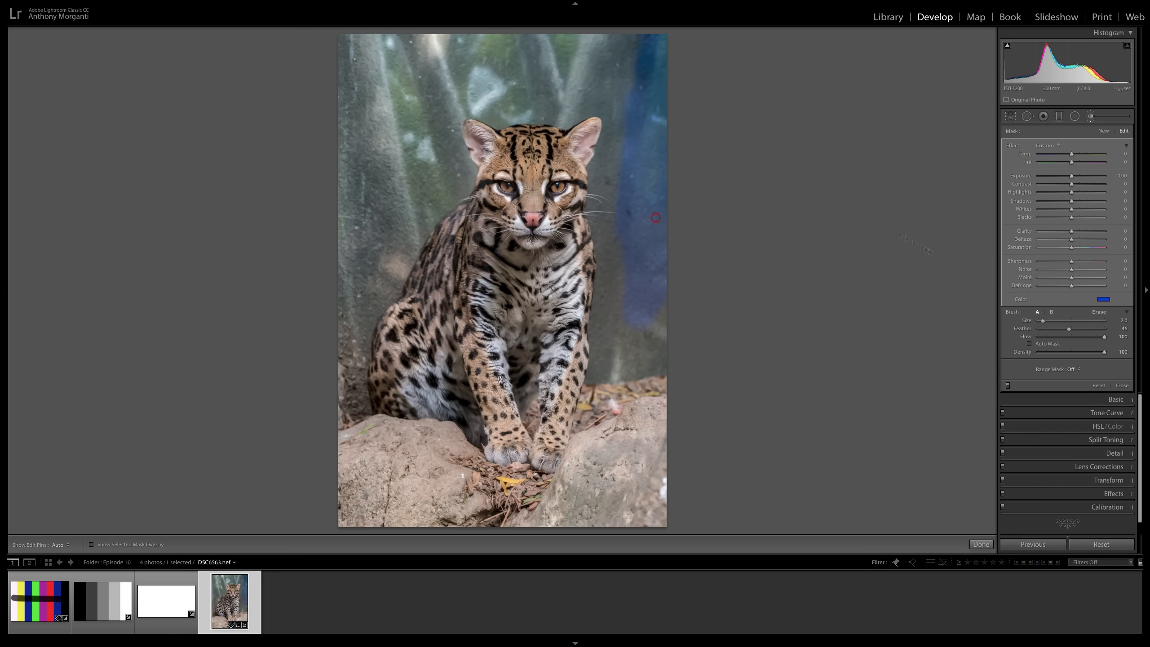
# Step: Change the painted background stroke's color to pink, with hue 335 and saturation 79
pyautogui.click(1104, 300)
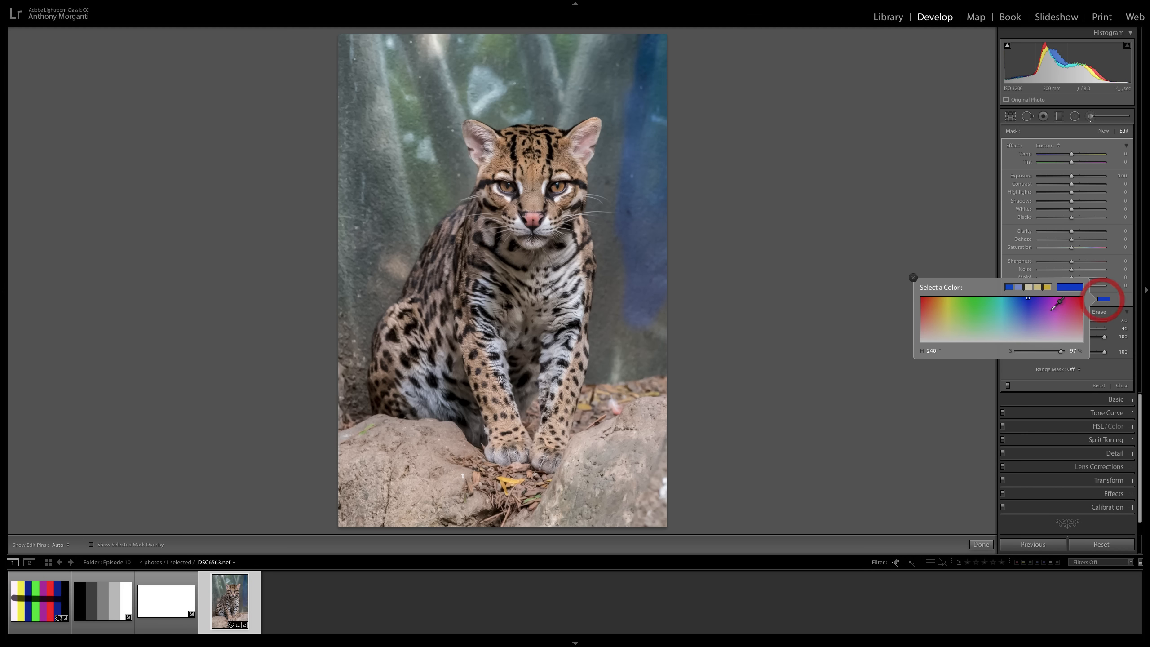
pyautogui.click(1074, 304)
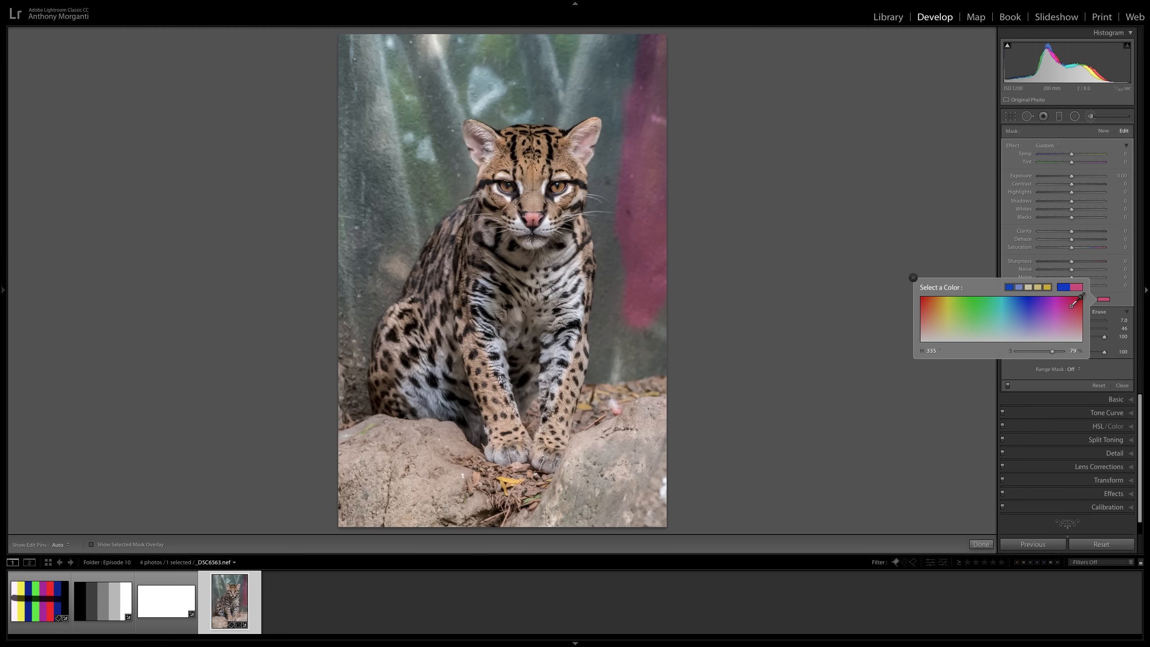
# Step: Recolor the painted background stroke green with hue 132 and saturation 70, change it to blue-violet with hue 246 and saturation 88, and close the color picker
pyautogui.click(980, 310)
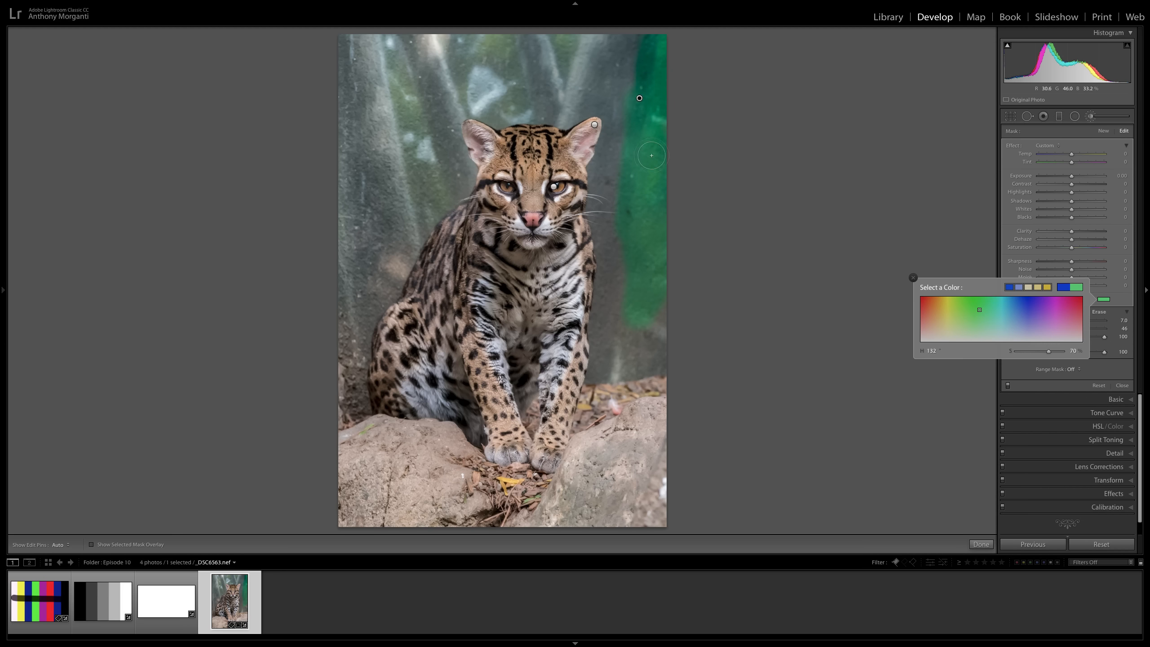
pyautogui.moveTo(953, 314); pyautogui.dragTo(1031, 302)
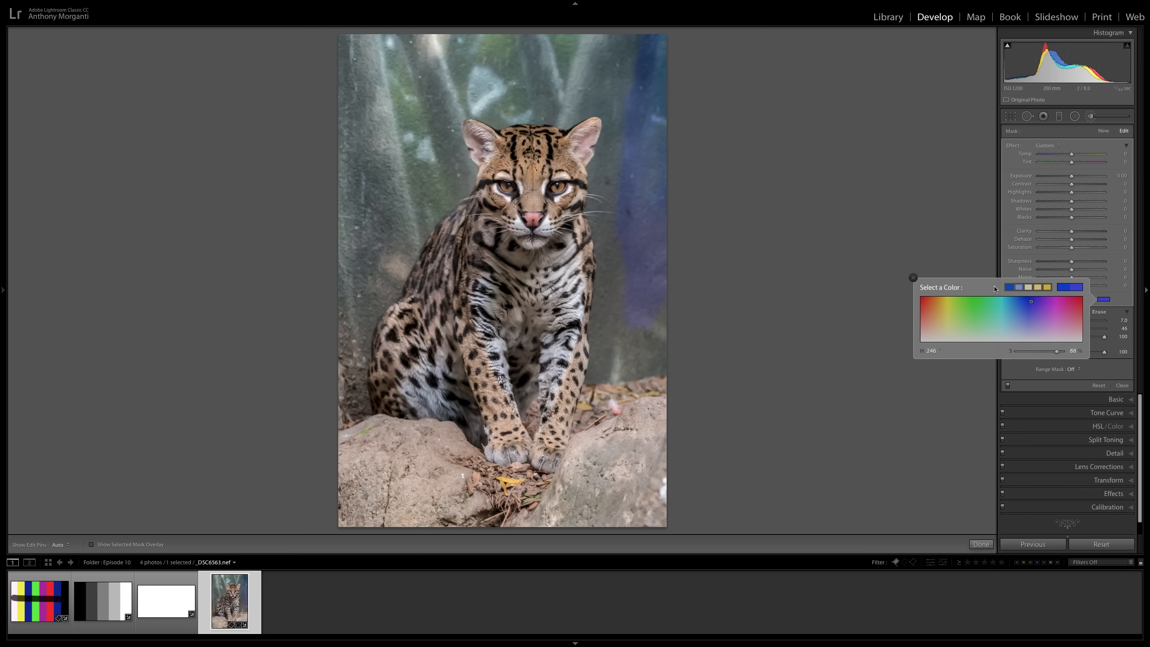
pyautogui.click(914, 279)
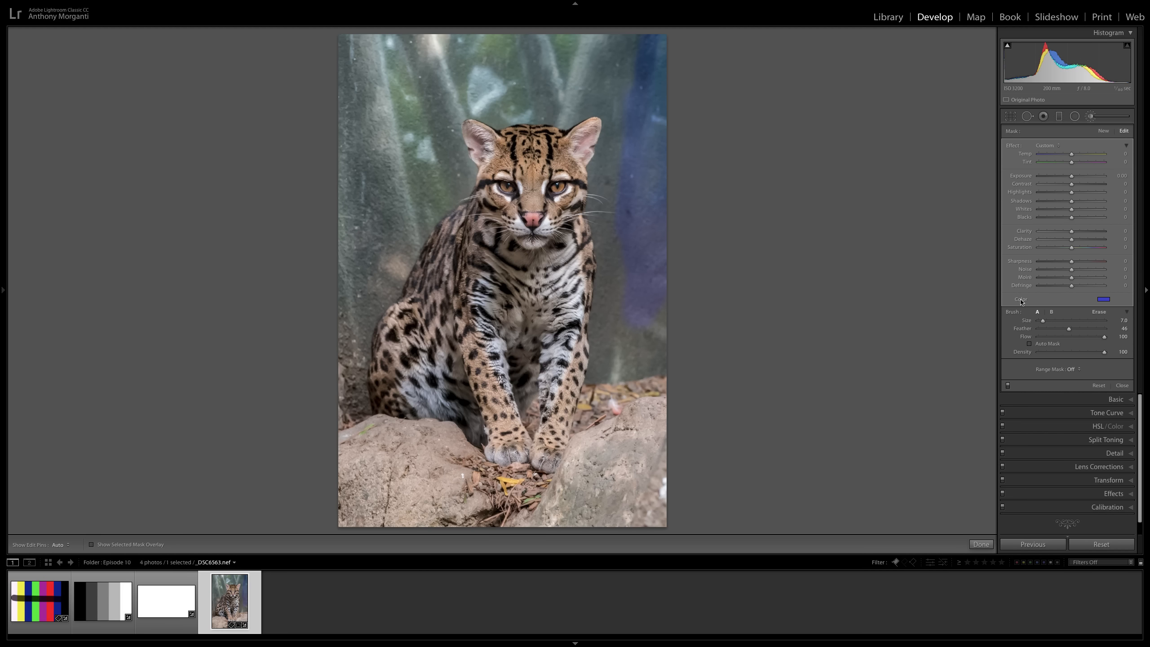
# Step: Reset the background stroke's color to none and delete that brush mask by its pin beside the cat
pyautogui.press('alt')
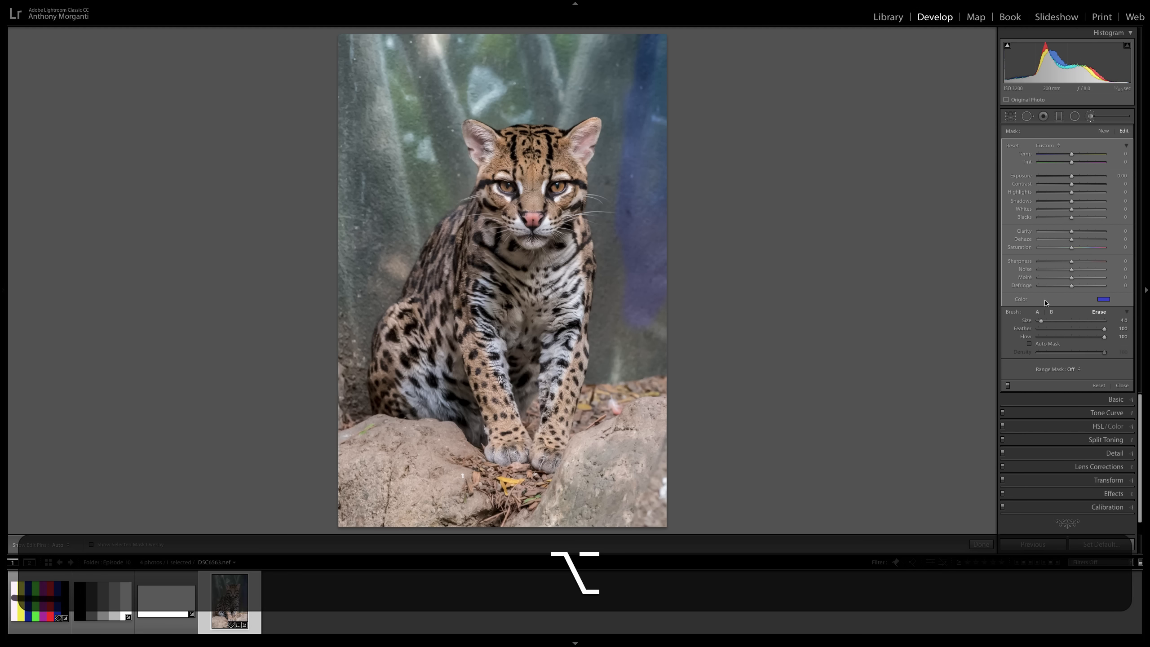
pyautogui.doubleClick(1022, 299)
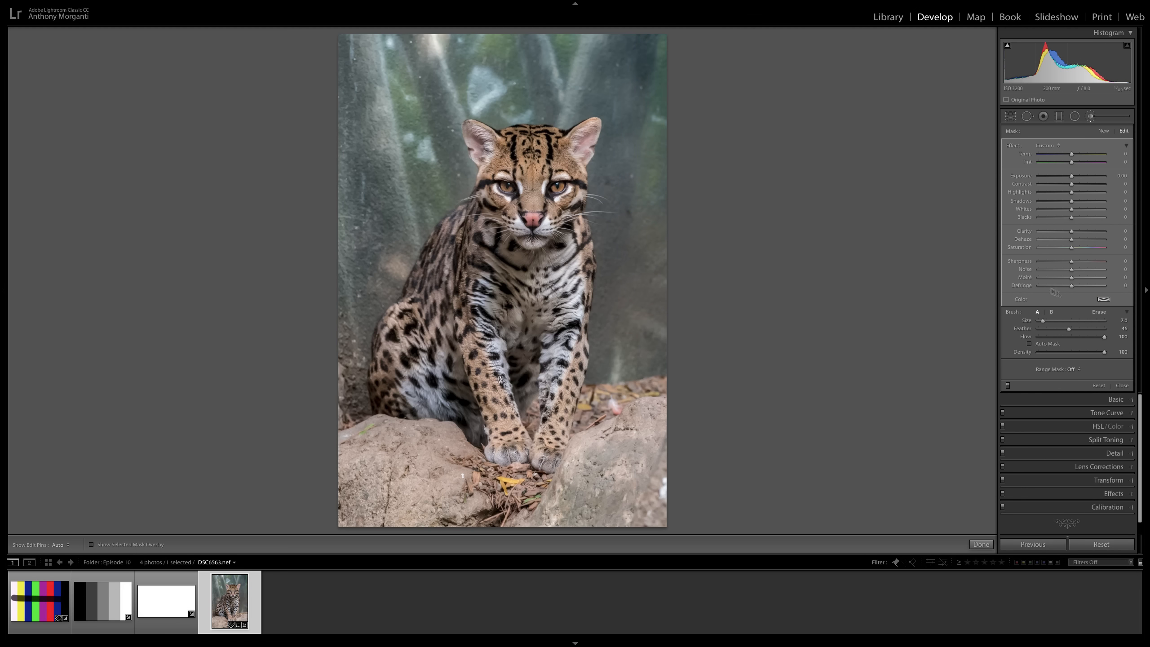
pyautogui.click(639, 98)
pyautogui.moveTo(638, 99)
pyautogui.press('BackSpace')
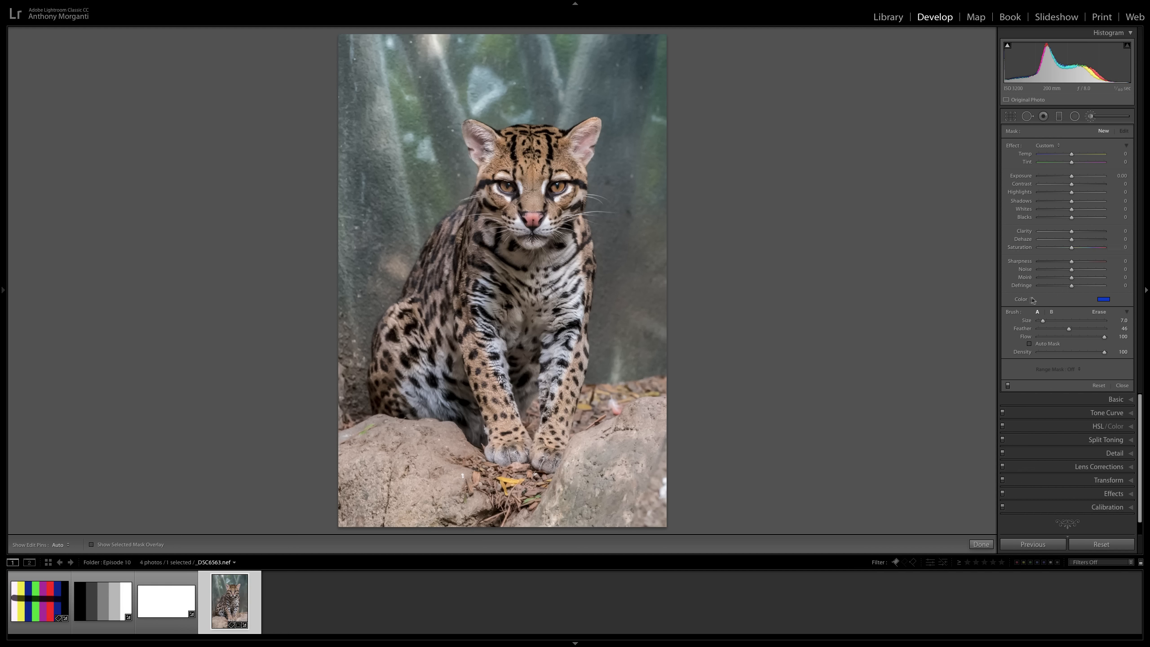
# Step: Clear the color assigned to new brush masks and finish the Adjustment Brush edits
pyautogui.doubleClick(1019, 301)
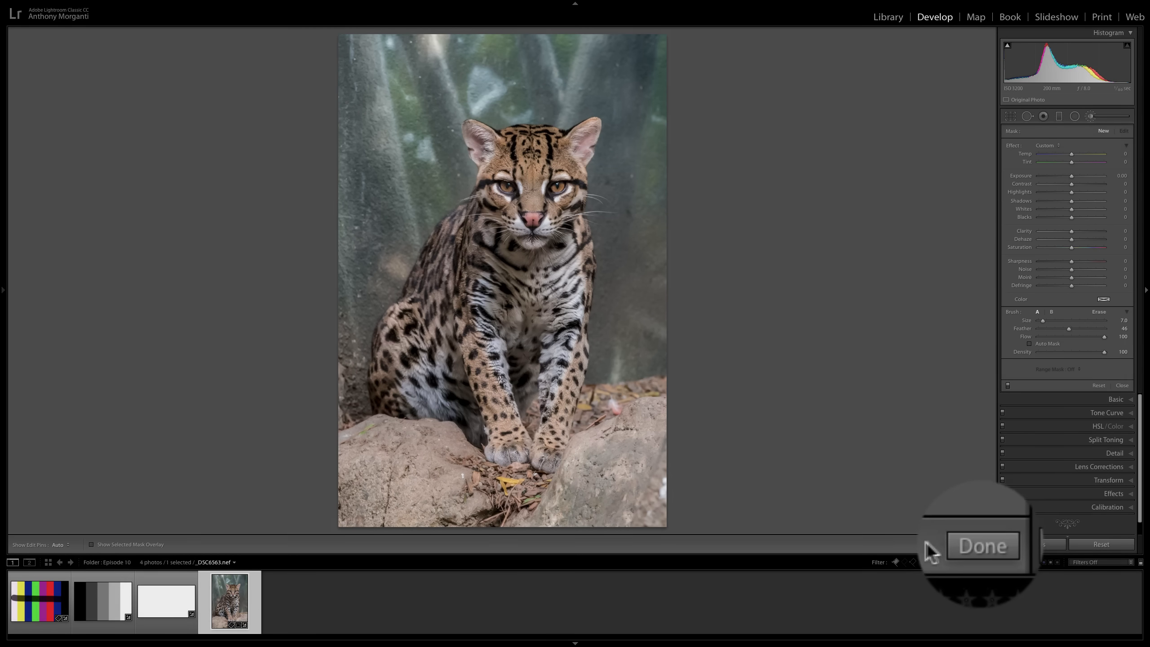
pyautogui.click(977, 544)
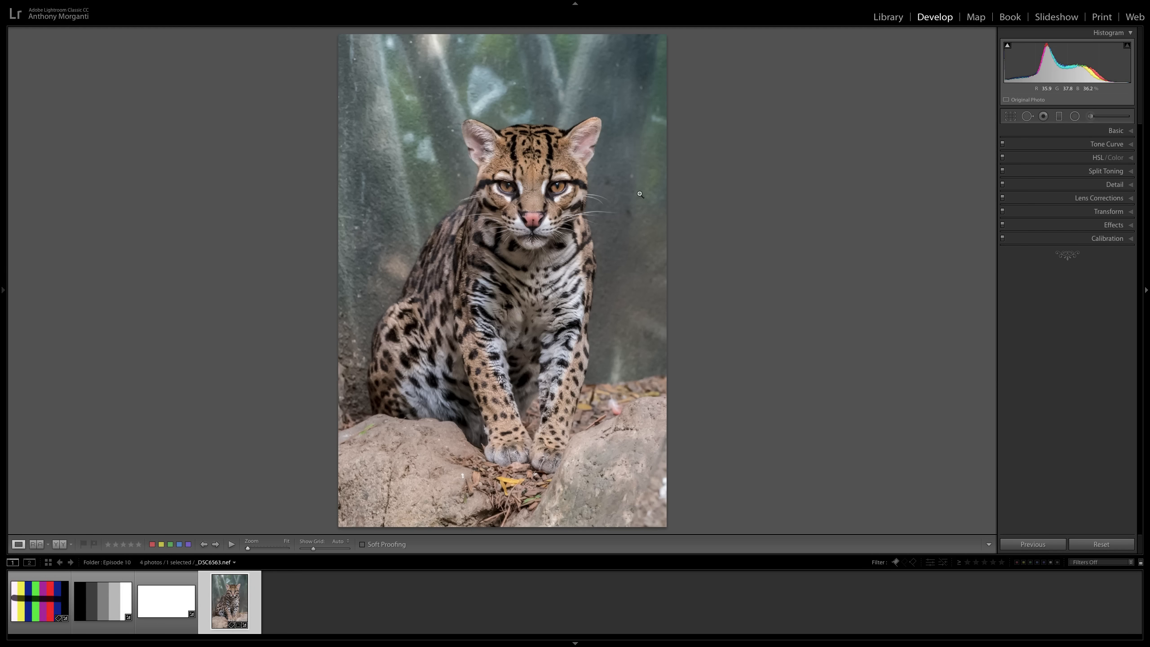